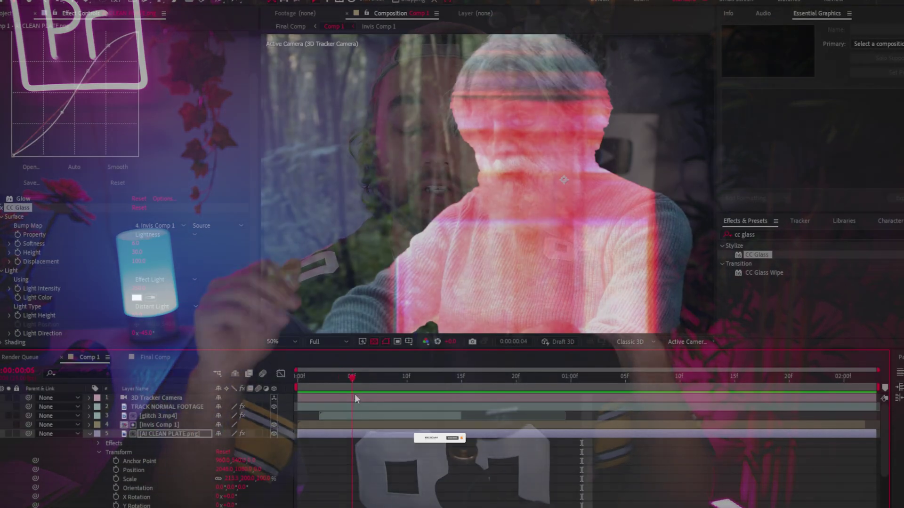
- Scrub and play back the finished comp to preview the glitchy glass effect
{"action": "mouse_move", "coordinate": [354, 394]}
{"action": "left_mouse_down"}
{"action": "mouse_move", "coordinate": [626, 386]}
{"action": "mouse_move", "coordinate": [205, 411]}
{"action": "mouse_move", "coordinate": [670, 408]}
{"action": "mouse_move", "coordinate": [339, 395]}
{"action": "left_mouse_up"}
{"action": "left_click_drag", "start_coordinate": [339, 395], "coordinate": [288, 392]}
{"action": "key", "text": "space"}
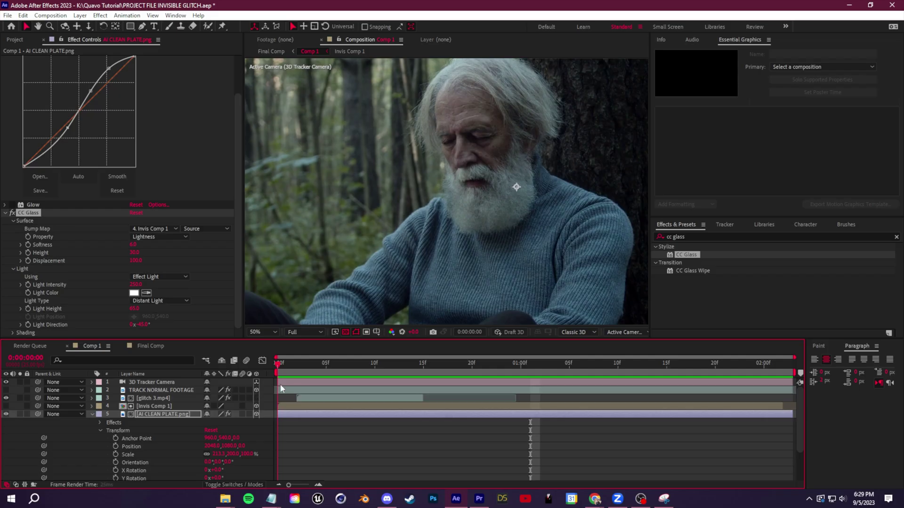
{"action": "left_click_drag", "start_coordinate": [281, 388], "coordinate": [388, 374]}
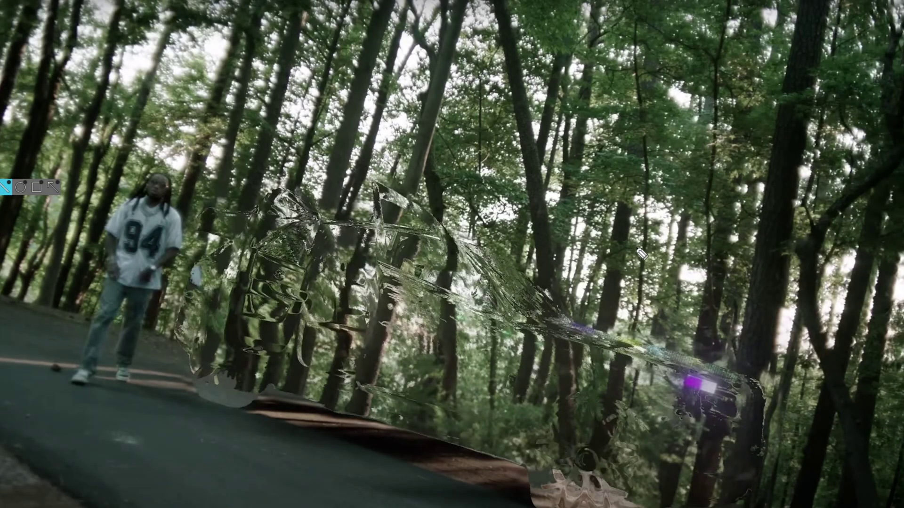
- Annotate the glassy figure's path with a double-headed arrow and circle the refractive area
{"action": "mouse_move", "coordinate": [473, 380]}
{"action": "left_mouse_down"}
{"action": "mouse_move", "coordinate": [534, 334]}
{"action": "mouse_move", "coordinate": [706, 238]}
{"action": "left_mouse_up"}
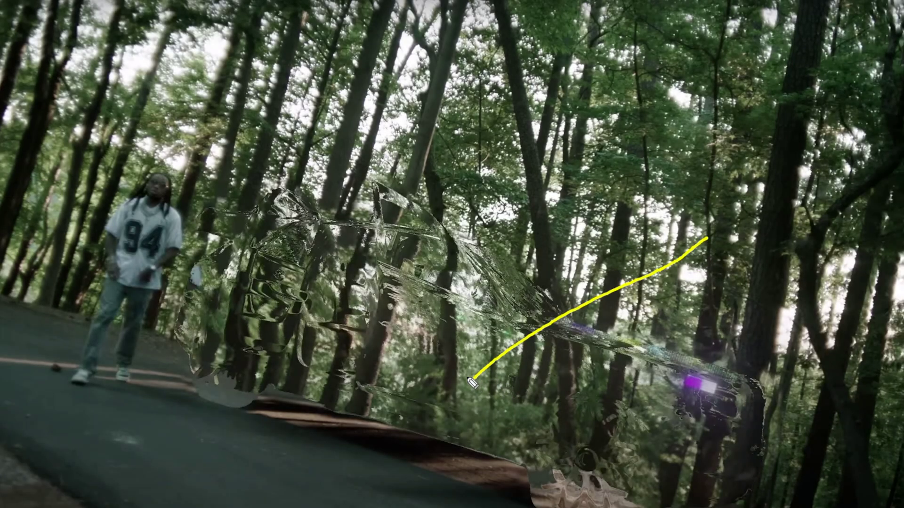
{"action": "mouse_move", "coordinate": [480, 343]}
{"action": "left_mouse_down"}
{"action": "mouse_move", "coordinate": [468, 385]}
{"action": "mouse_move", "coordinate": [525, 379]}
{"action": "left_mouse_up"}
{"action": "left_click_drag", "start_coordinate": [656, 245], "coordinate": [705, 241]}
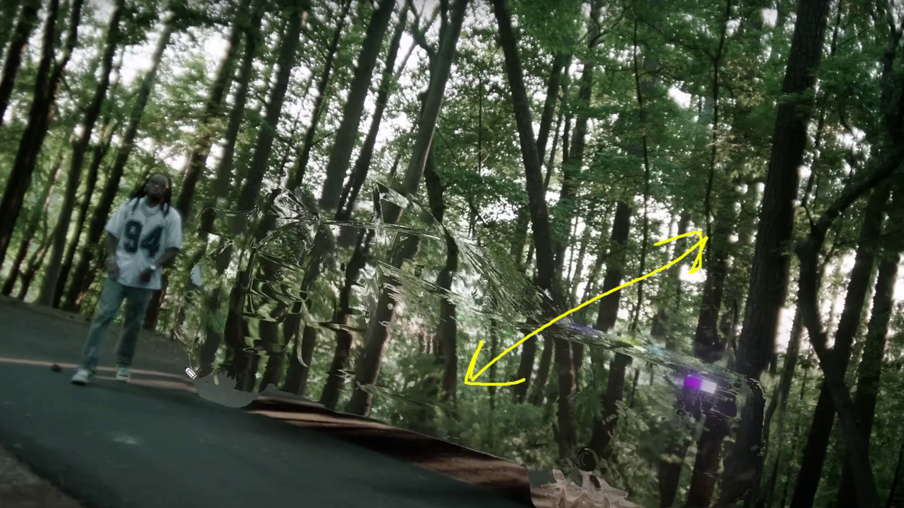
{"action": "mouse_move", "coordinate": [187, 351]}
{"action": "left_mouse_down"}
{"action": "mouse_move", "coordinate": [248, 403]}
{"action": "mouse_move", "coordinate": [348, 414]}
{"action": "mouse_move", "coordinate": [521, 479]}
{"action": "mouse_move", "coordinate": [749, 498]}
{"action": "mouse_move", "coordinate": [763, 392]}
{"action": "mouse_move", "coordinate": [592, 344]}
{"action": "mouse_move", "coordinate": [537, 291]}
{"action": "mouse_move", "coordinate": [439, 236]}
{"action": "mouse_move", "coordinate": [380, 219]}
{"action": "mouse_move", "coordinate": [248, 214]}
{"action": "mouse_move", "coordinate": [196, 241]}
{"action": "mouse_move", "coordinate": [191, 351]}
{"action": "left_mouse_up"}
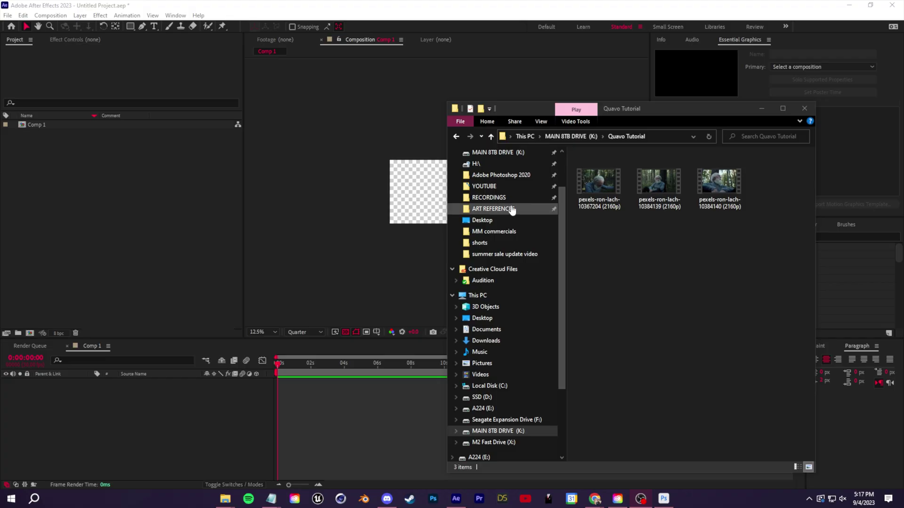
- Bring the seated old man forest clip into Comp 1 and open Save Frame As
{"action": "left_click", "coordinate": [646, 108]}
{"action": "left_click_drag", "start_coordinate": [719, 181], "coordinate": [113, 183]}
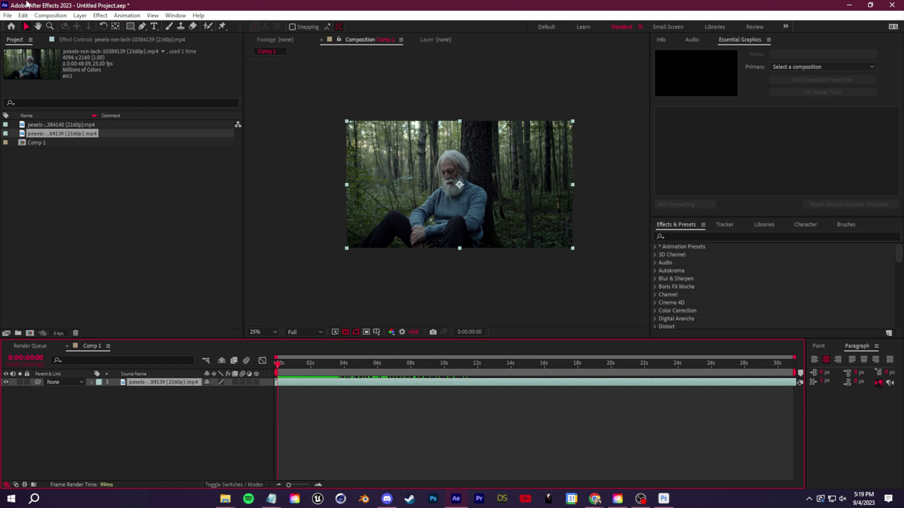
{"action": "left_click", "coordinate": [50, 15]}
{"action": "mouse_move", "coordinate": [101, 134]}
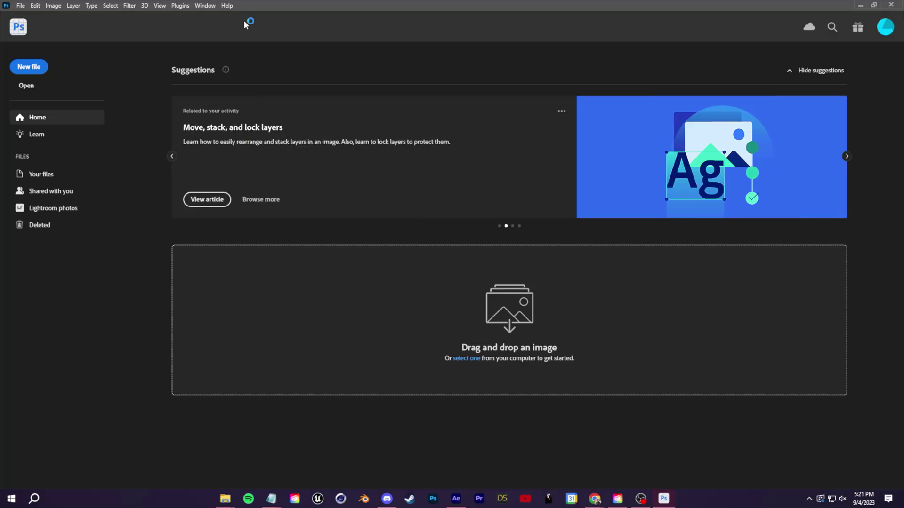
- Open AI PLATE.psd in Photoshop
{"action": "left_click", "coordinate": [21, 5]}
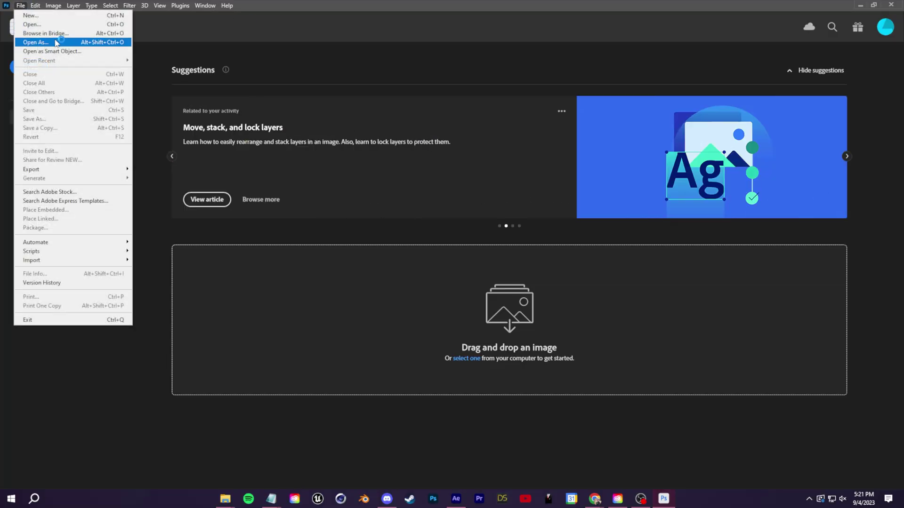
{"action": "left_click", "coordinate": [33, 27]}
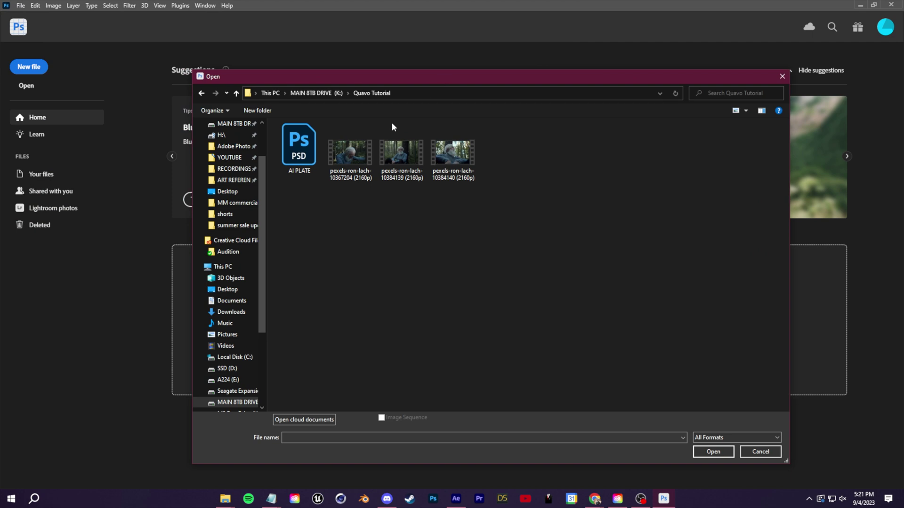
{"action": "left_click", "coordinate": [303, 156]}
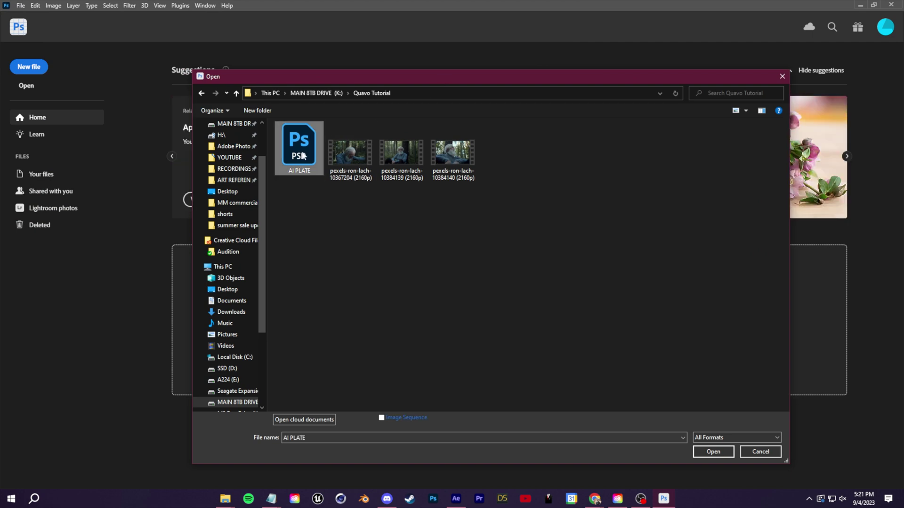
{"action": "double_click", "coordinate": [303, 156]}
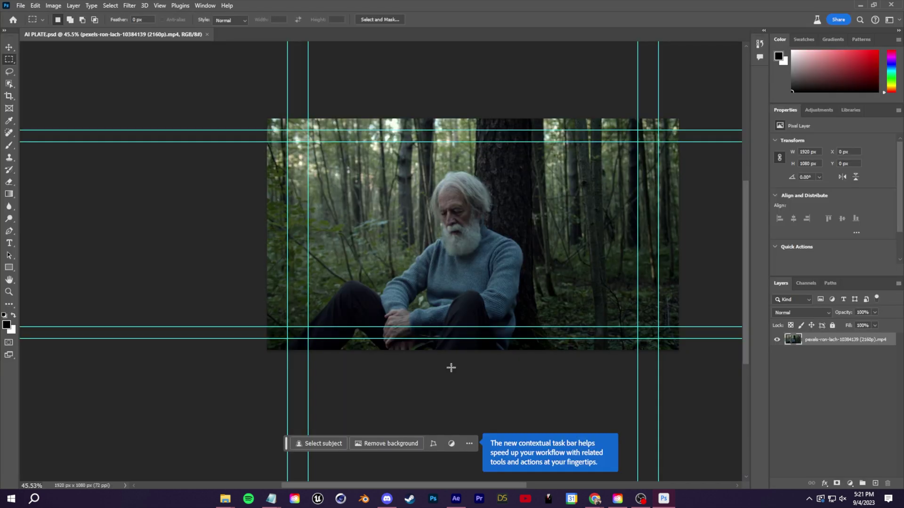
- Lasso around the seated old man and run Generative Fill to replace him
{"action": "left_click", "coordinate": [8, 72]}
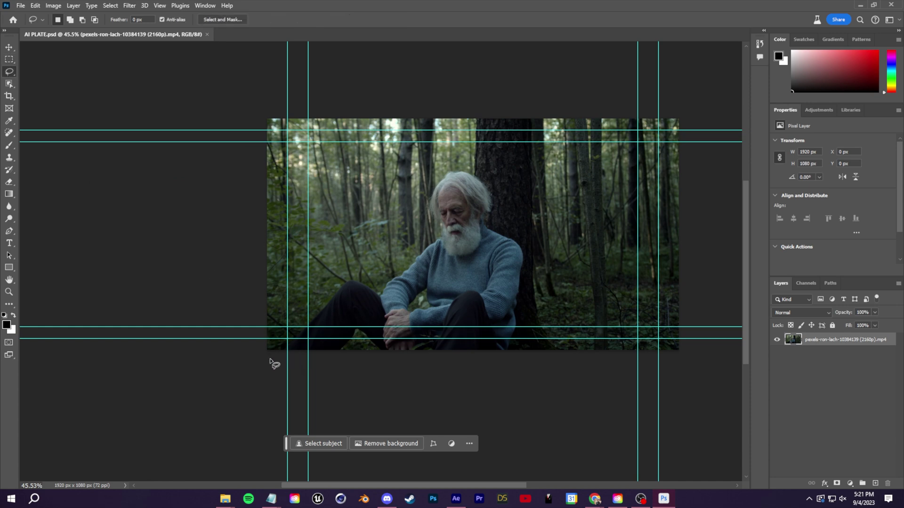
{"action": "mouse_move", "coordinate": [271, 358]}
{"action": "left_mouse_down"}
{"action": "mouse_move", "coordinate": [325, 294]}
{"action": "mouse_move", "coordinate": [400, 265]}
{"action": "left_mouse_up"}
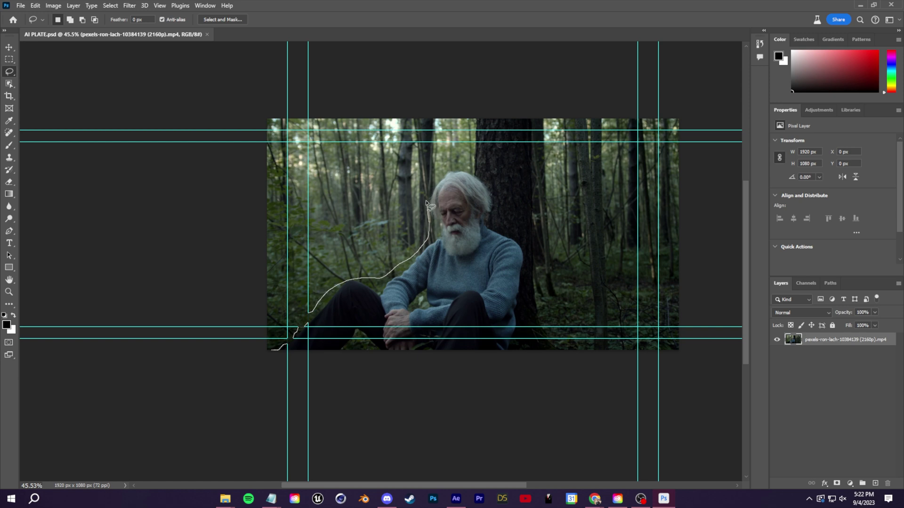
{"action": "left_click_drag", "start_coordinate": [425, 199], "coordinate": [531, 355]}
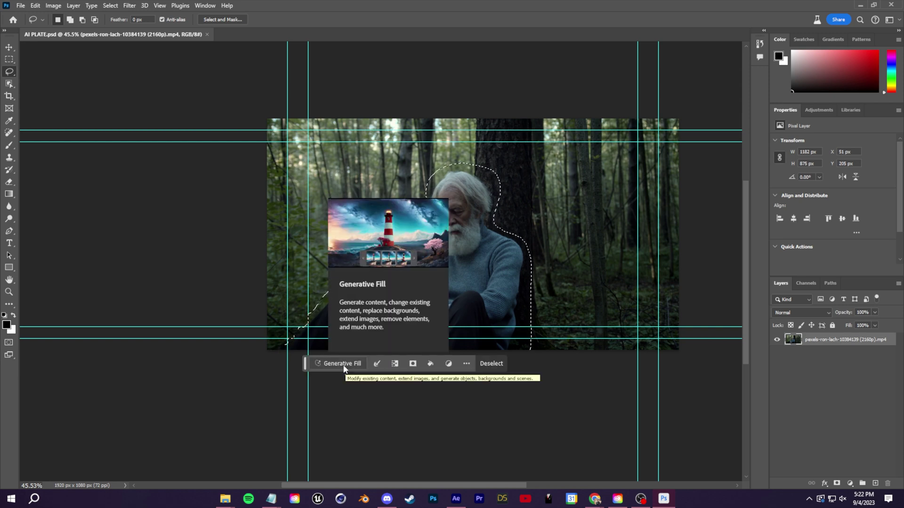
{"action": "left_click", "coordinate": [344, 364]}
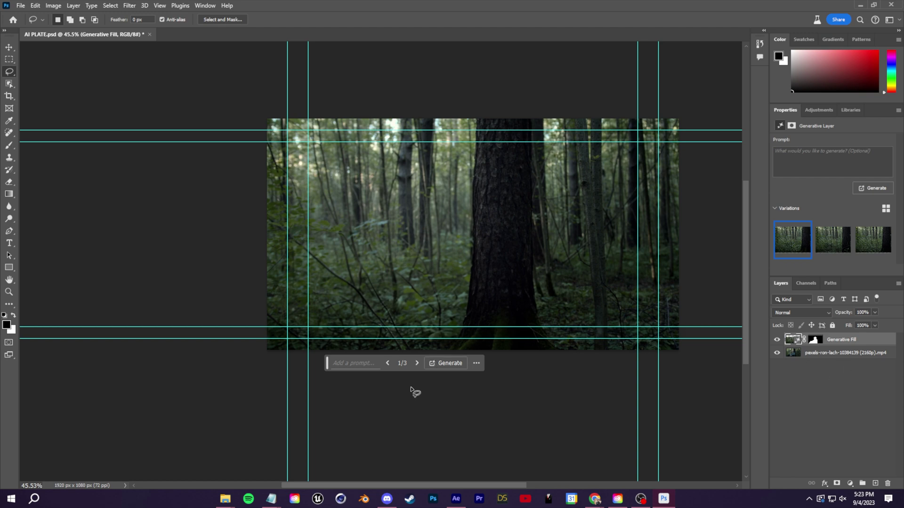
- Compare the three Generative Fill variations and keep the first one
{"action": "left_click", "coordinate": [417, 364]}
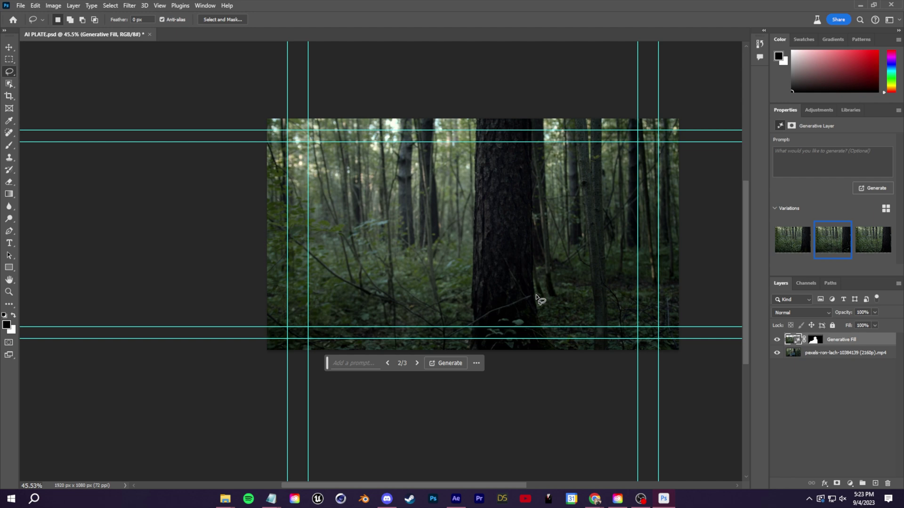
{"action": "left_click", "coordinate": [417, 363]}
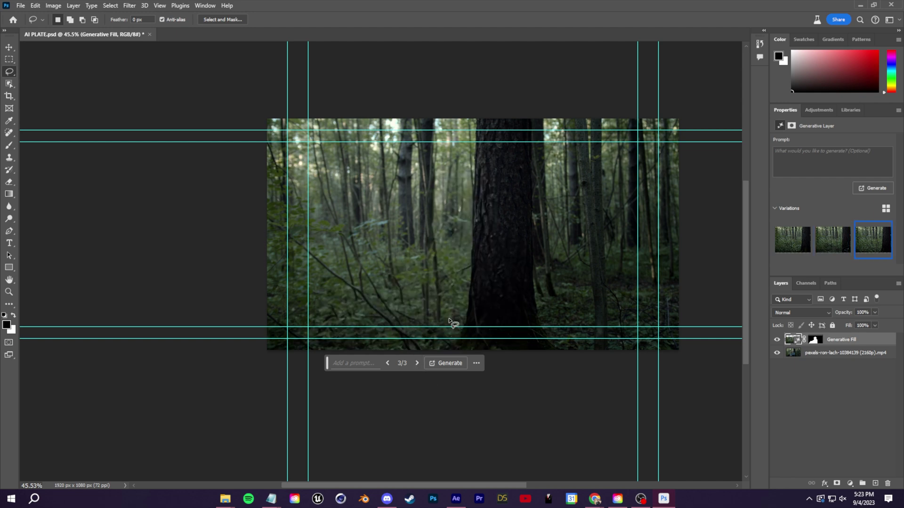
{"action": "left_click", "coordinate": [387, 364]}
{"action": "left_click", "coordinate": [387, 363]}
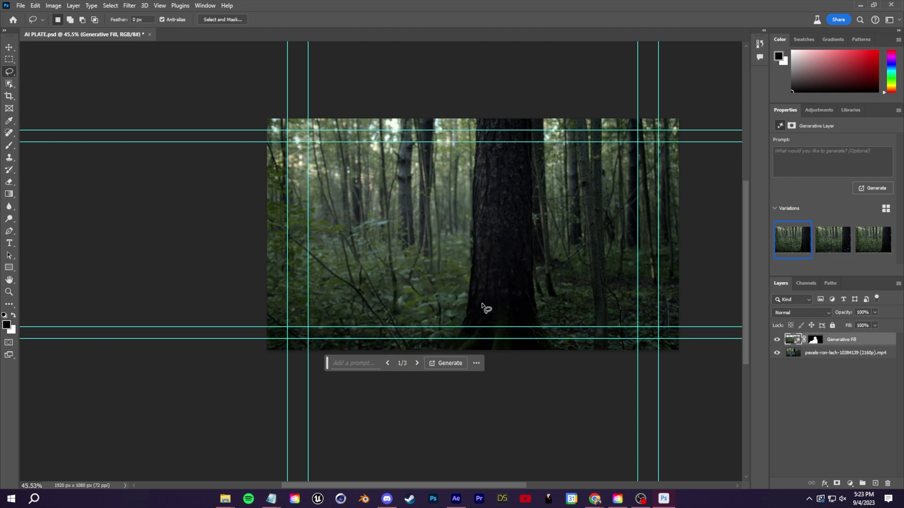
{"action": "scroll", "coordinate": [483, 308], "scroll_direction": "down", "scroll_amount": 1}
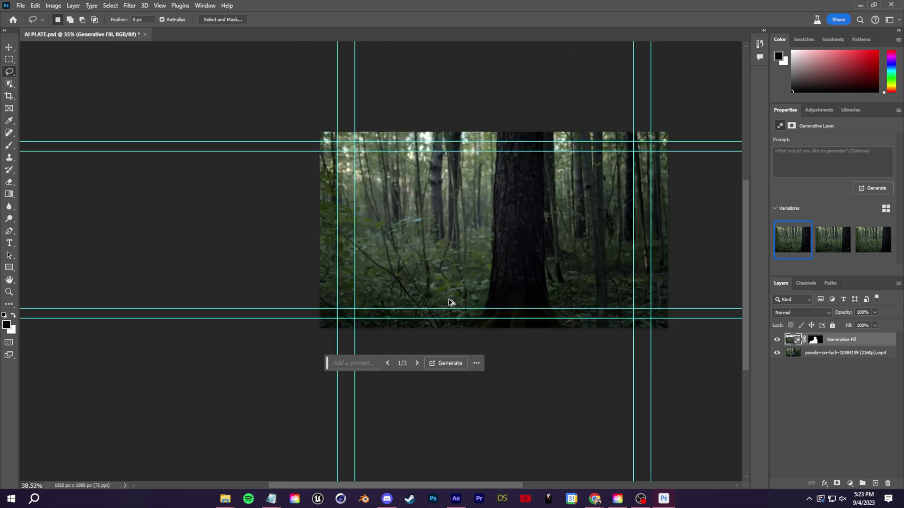
{"action": "scroll", "coordinate": [462, 290], "scroll_direction": "up", "scroll_amount": 2}
{"action": "scroll", "coordinate": [424, 306], "scroll_direction": "down", "scroll_amount": 3}
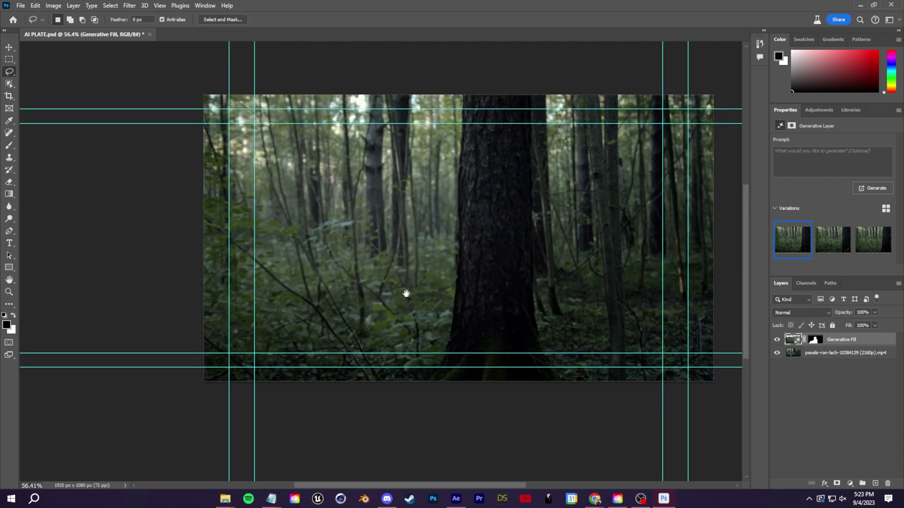
{"action": "scroll", "coordinate": [414, 319], "scroll_direction": "down", "scroll_amount": 2}
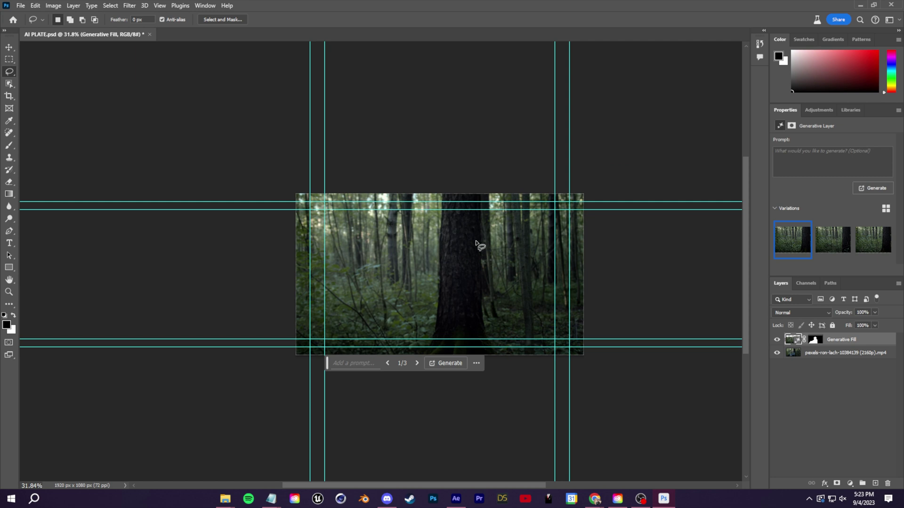
- Try generating a 'birdhouse on tr' on the tree trunk, then undo it
{"action": "mouse_move", "coordinate": [462, 235]}
{"action": "left_mouse_down"}
{"action": "mouse_move", "coordinate": [448, 232]}
{"action": "mouse_move", "coordinate": [479, 226]}
{"action": "mouse_move", "coordinate": [461, 216]}
{"action": "left_mouse_up"}
{"action": "left_click", "coordinate": [409, 289]}
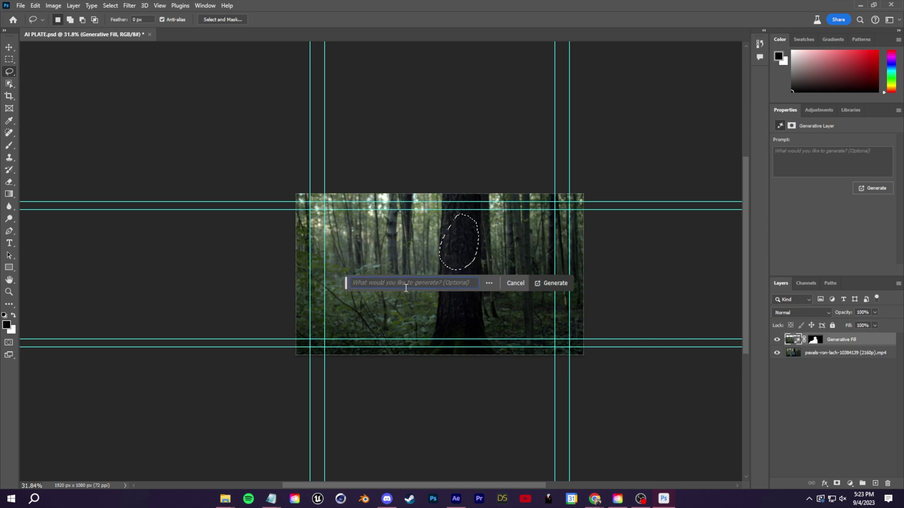
{"action": "type", "text": "birdhouse on tree"}
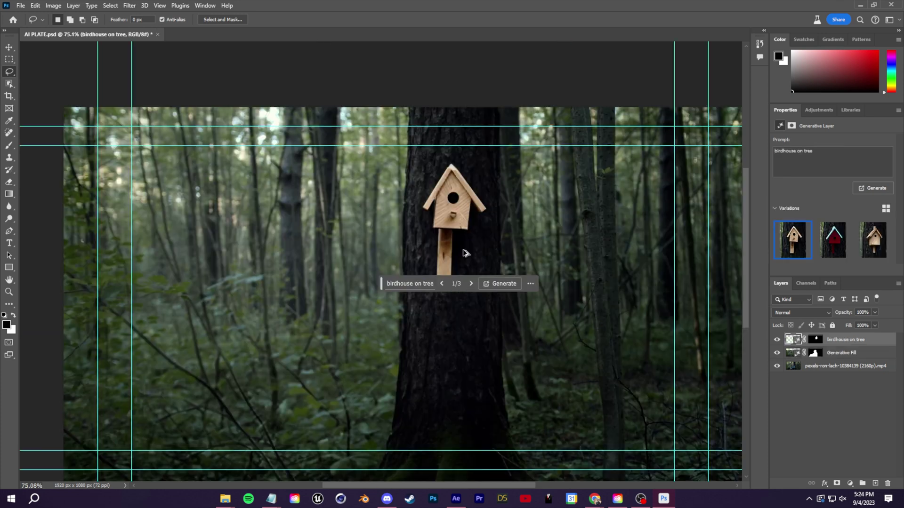
{"action": "scroll", "coordinate": [462, 251], "scroll_direction": "up", "scroll_amount": 2}
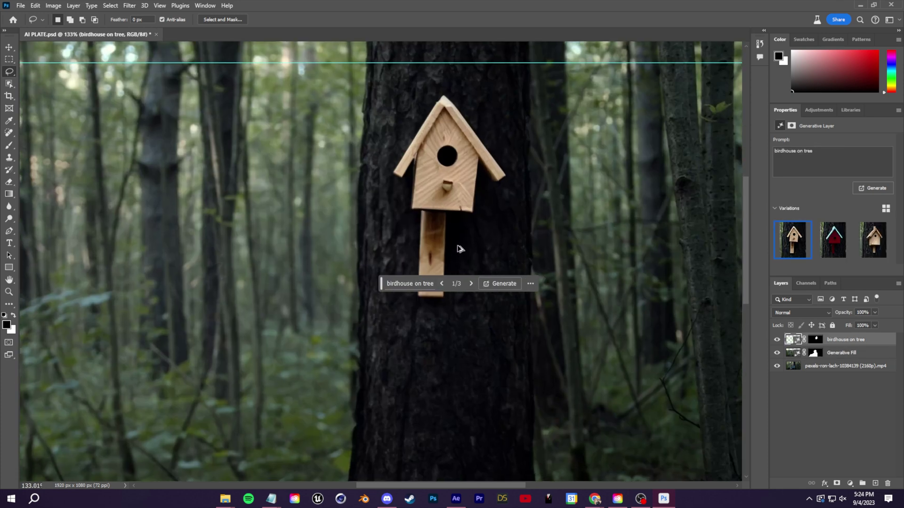
{"action": "scroll", "coordinate": [391, 202], "scroll_direction": "down", "scroll_amount": 4}
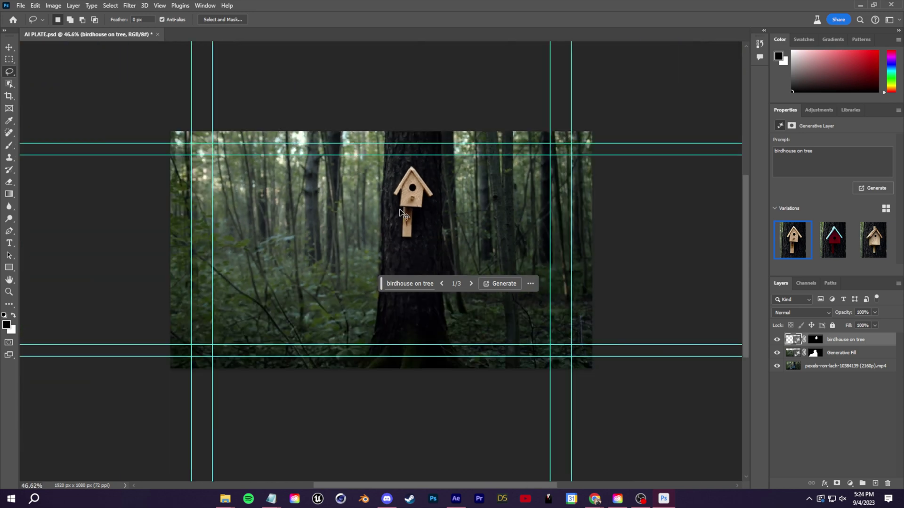
{"action": "key", "text": "ctrl+z"}
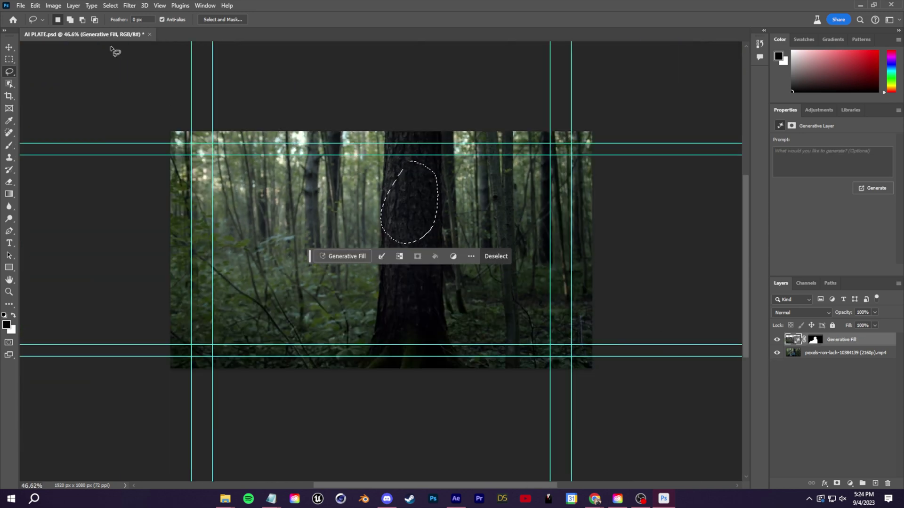
- Deselect and Quick Export the clean plate as a PNG, then return to After Effects
{"action": "left_click", "coordinate": [111, 5]}
{"action": "left_click", "coordinate": [120, 24]}
{"action": "scroll", "coordinate": [372, 217], "scroll_direction": "down", "scroll_amount": 3}
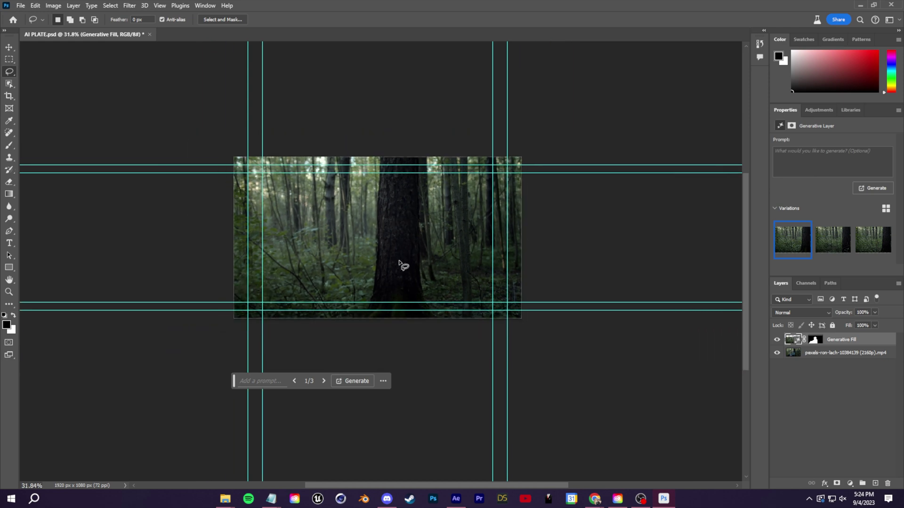
{"action": "left_click", "coordinate": [21, 6]}
{"action": "mouse_move", "coordinate": [69, 171]}
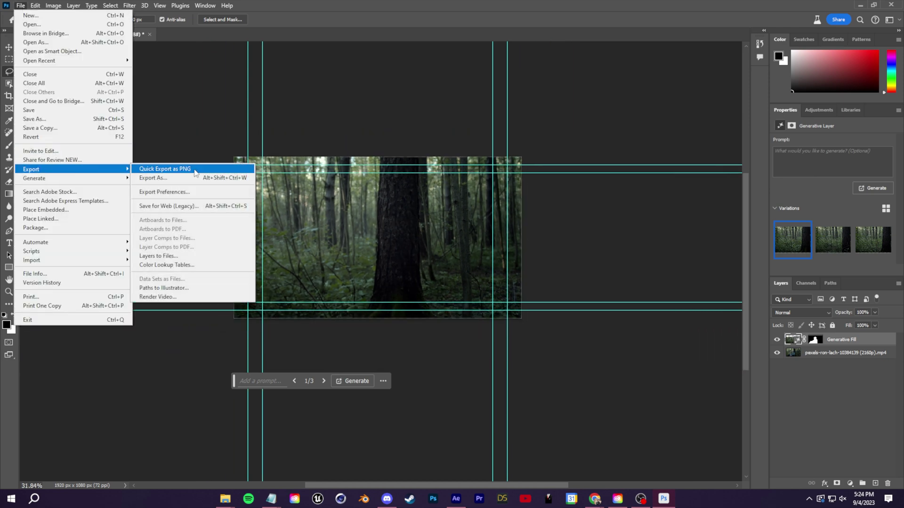
{"action": "left_click", "coordinate": [167, 170]}
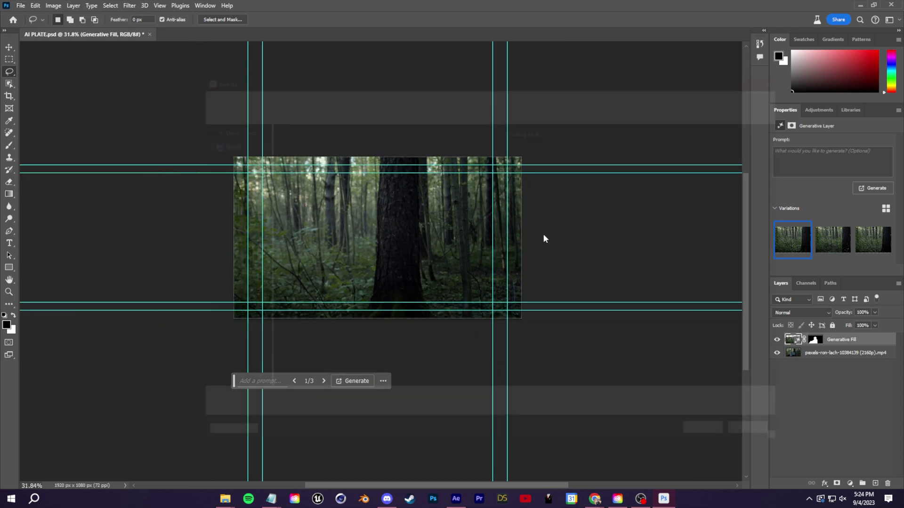
{"action": "left_click", "coordinate": [455, 499]}
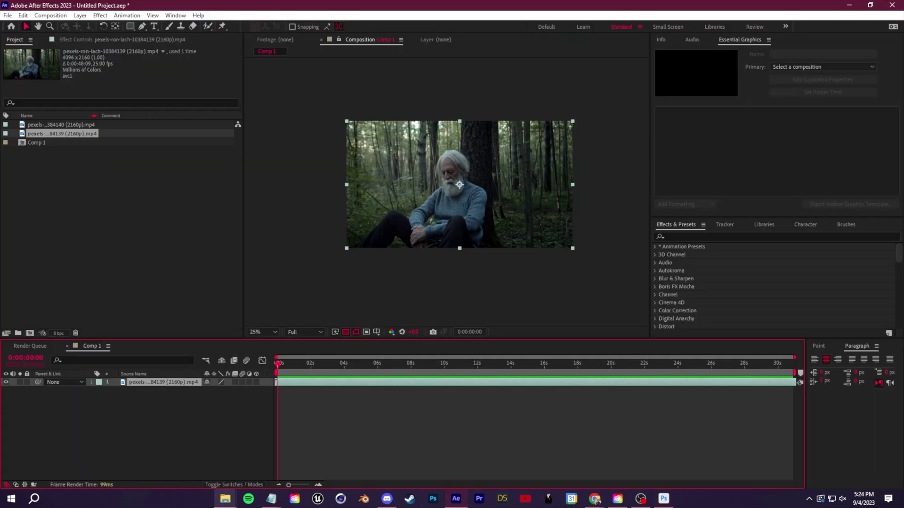
- Drop AI CLEAN PLATE.png from the Quavo Tutorial folder into the Comp 1 timeline
{"action": "left_click", "coordinate": [225, 499]}
{"action": "left_click", "coordinate": [295, 449]}
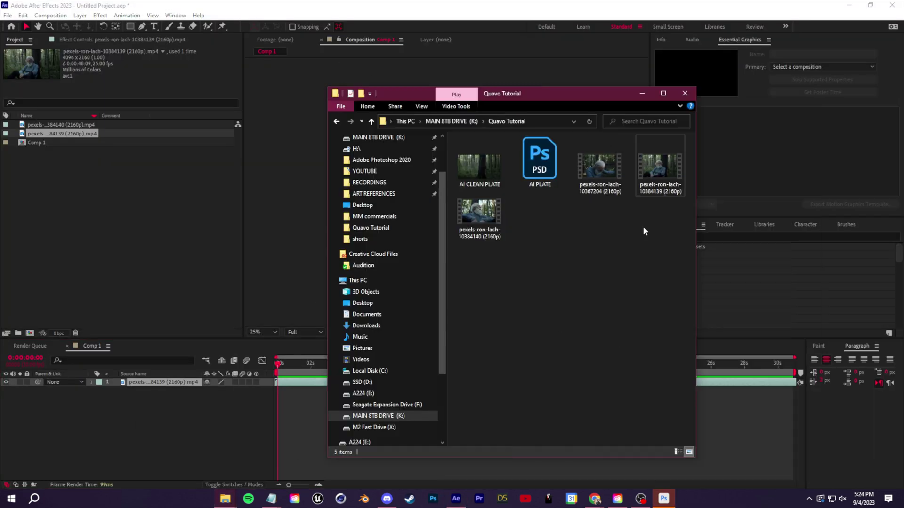
{"action": "left_click_drag", "start_coordinate": [499, 177], "coordinate": [148, 429]}
{"action": "left_click_drag", "start_coordinate": [148, 429], "coordinate": [148, 429]}
- Toggle the clean plate's visibility to compare, then move it below the old man footage
{"action": "left_click", "coordinate": [7, 383]}
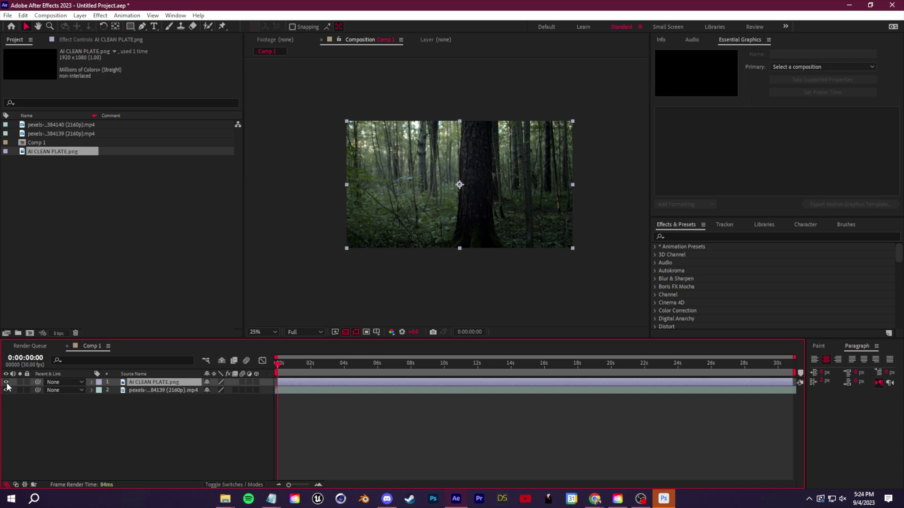
{"action": "left_click", "coordinate": [7, 384]}
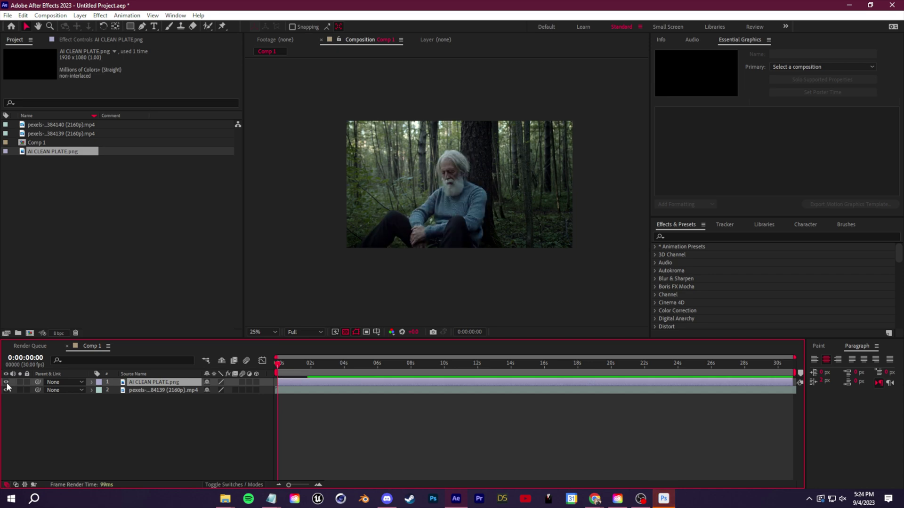
{"action": "left_click", "coordinate": [7, 383]}
{"action": "left_click", "coordinate": [6, 383]}
{"action": "left_click", "coordinate": [6, 383]}
{"action": "left_click", "coordinate": [7, 383]}
{"action": "left_click", "coordinate": [6, 382]}
{"action": "left_click", "coordinate": [6, 382]}
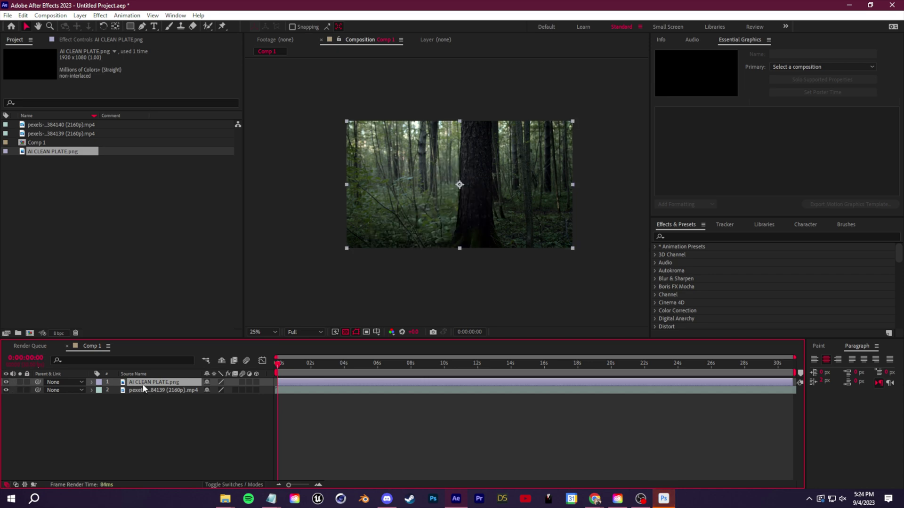
{"action": "key", "text": "ctrl+["}
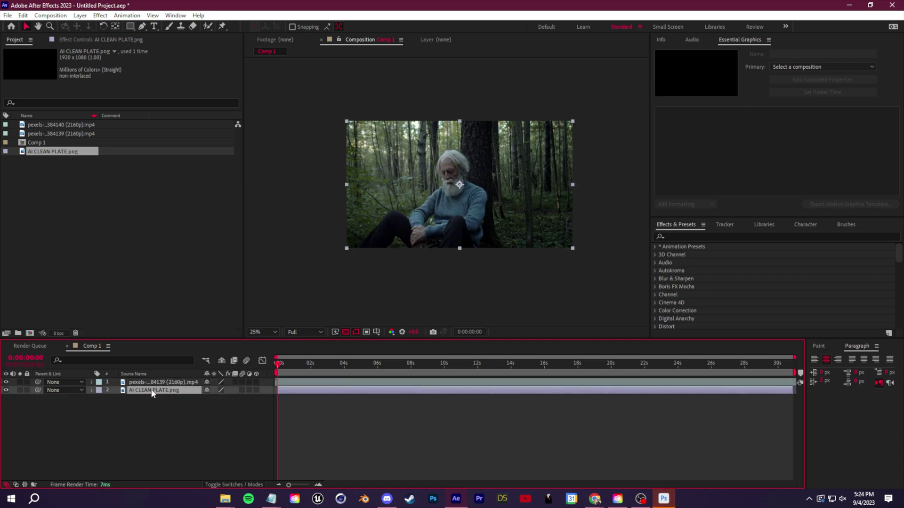
{"action": "left_click", "coordinate": [154, 384]}
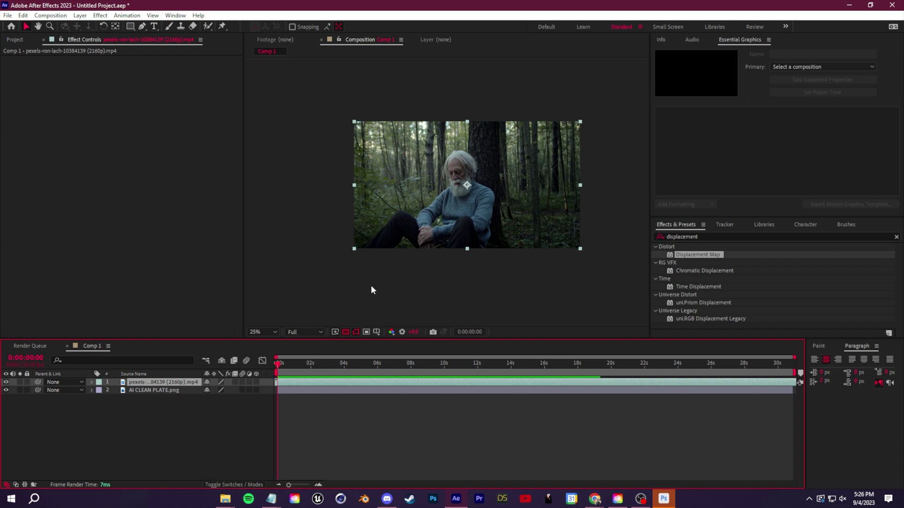
- In the footage layer view, Roto Brush the man as foreground and subtract the right background
{"action": "double_click", "coordinate": [162, 383]}
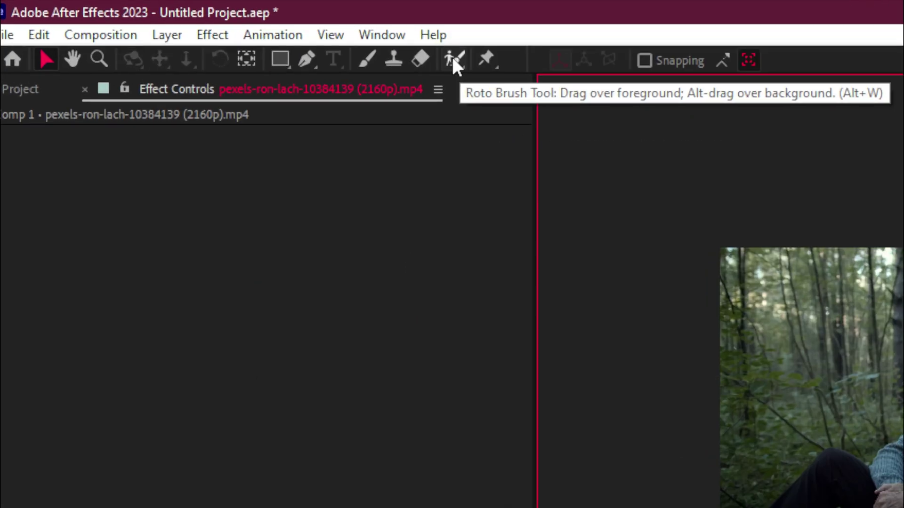
{"action": "left_click", "coordinate": [453, 60]}
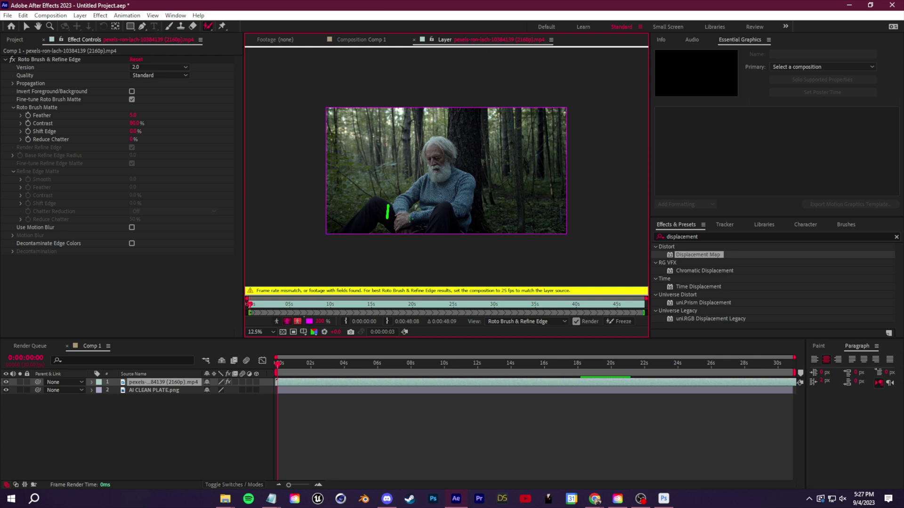
{"action": "left_click_drag", "start_coordinate": [411, 218], "coordinate": [426, 207]}
{"action": "left_click", "coordinate": [51, 16]}
{"action": "left_click", "coordinate": [69, 39]}
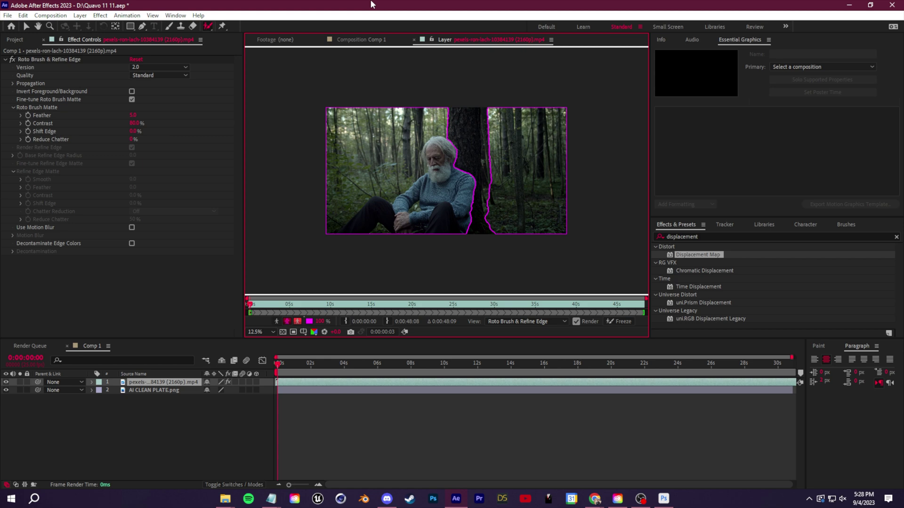
{"action": "mouse_move", "coordinate": [477, 114]}
{"action": "left_mouse_down"}
{"action": "mouse_move", "coordinate": [541, 138]}
{"action": "mouse_move", "coordinate": [517, 233]}
{"action": "left_mouse_up"}
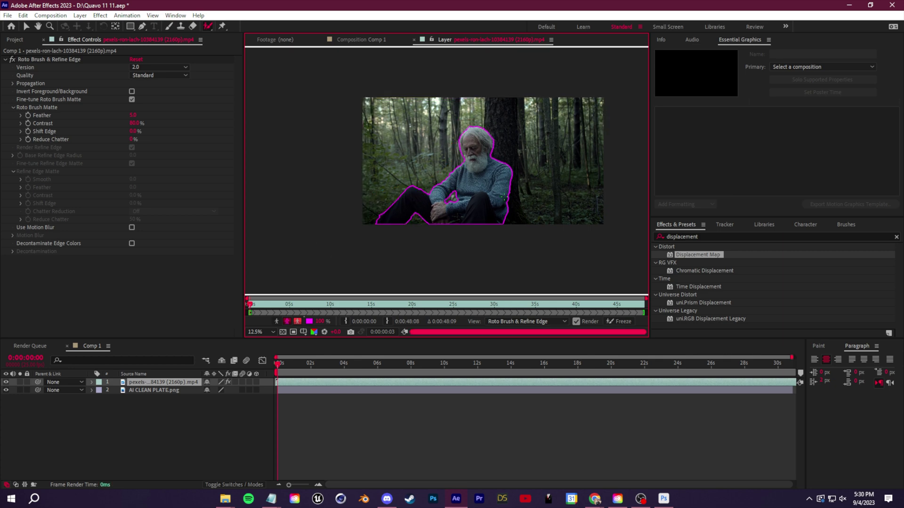
- Propagate the matte, trim the roto span to about 2 seconds, and freeze it
{"action": "scroll", "coordinate": [501, 200], "scroll_direction": "up", "scroll_amount": 2}
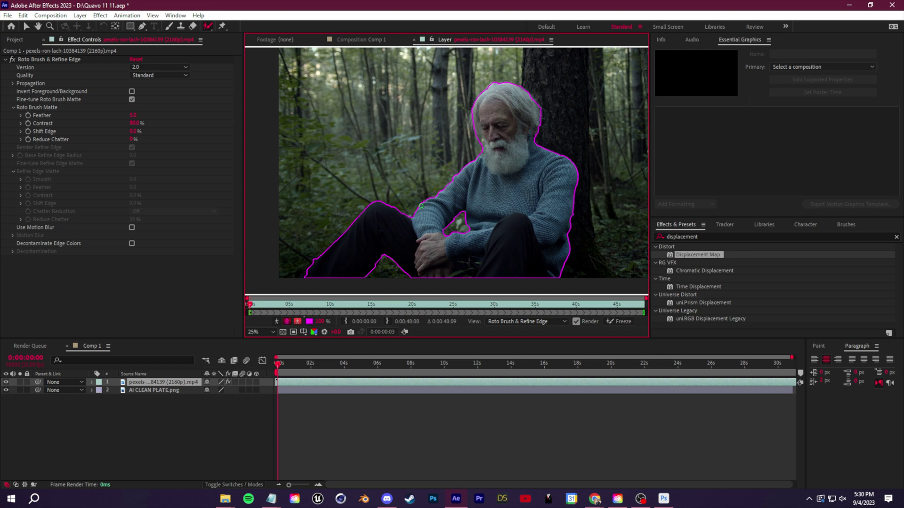
{"action": "key", "text": "Page_Down"}
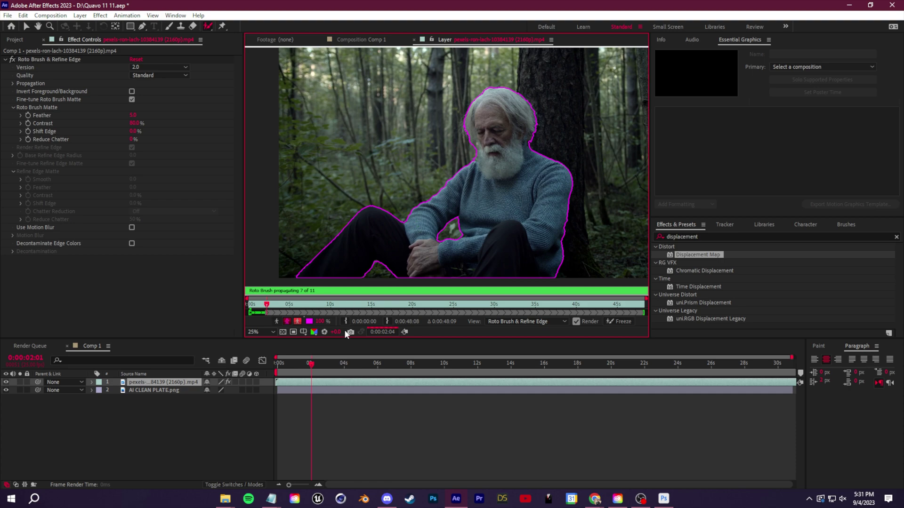
{"action": "left_click_drag", "start_coordinate": [643, 313], "coordinate": [327, 309]}
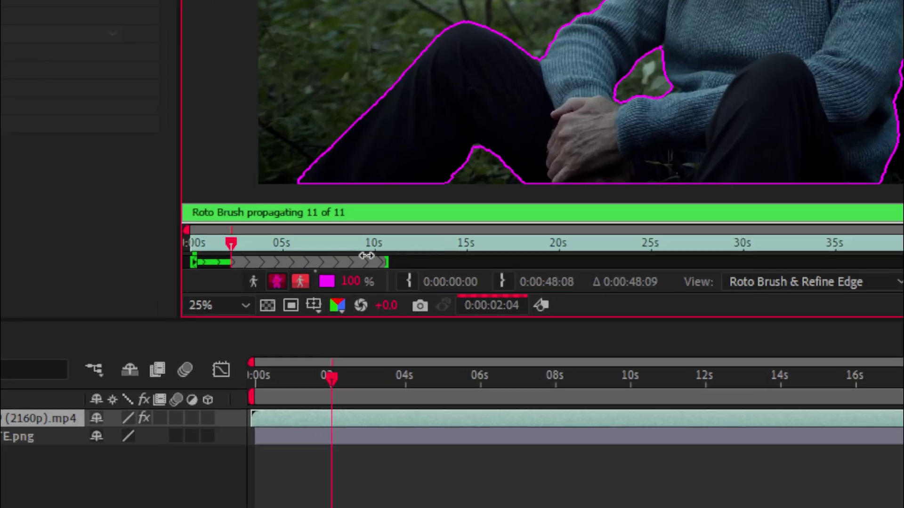
{"action": "left_click_drag", "start_coordinate": [366, 255], "coordinate": [233, 266]}
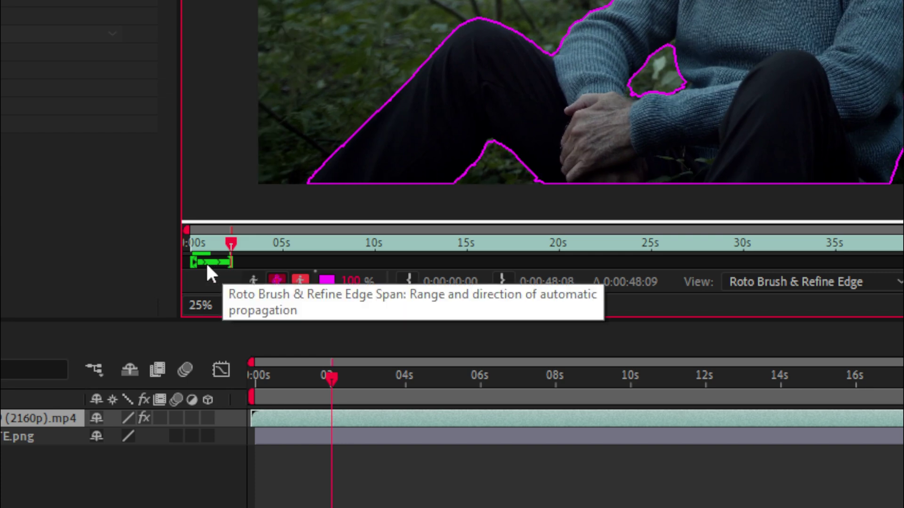
{"action": "scroll", "coordinate": [206, 262], "scroll_direction": "up", "scroll_amount": 3}
{"action": "left_click_drag", "start_coordinate": [414, 262], "coordinate": [327, 265]}
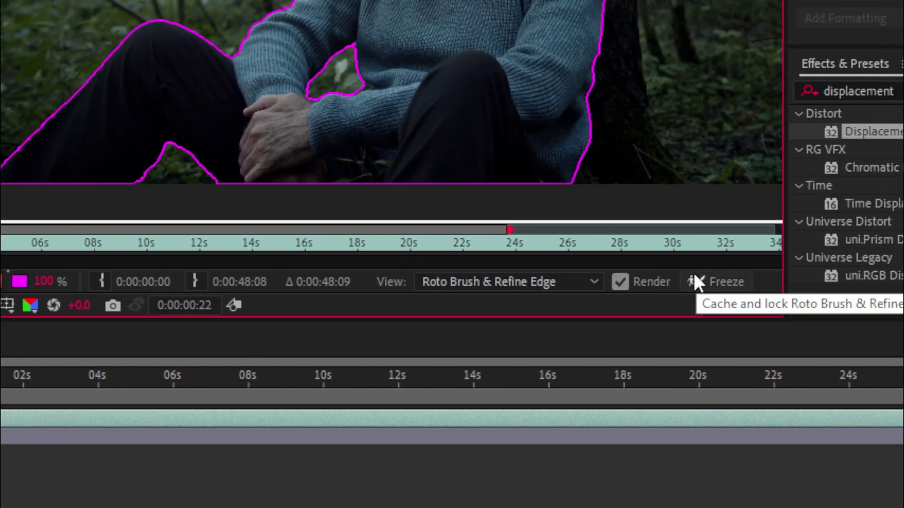
{"action": "left_click", "coordinate": [701, 285]}
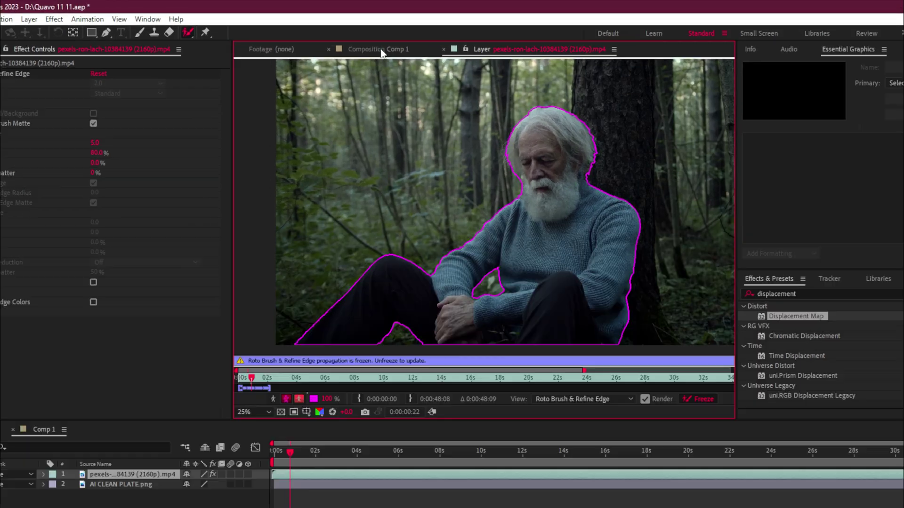
- Back in Comp 1, hide the clean plate and check the man's cutout against black
{"action": "left_click", "coordinate": [380, 50]}
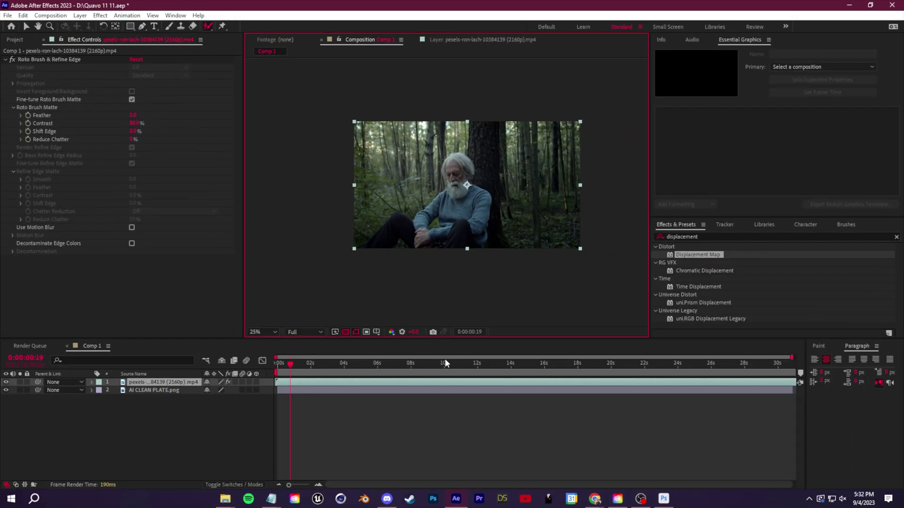
{"action": "left_click_drag", "start_coordinate": [293, 365], "coordinate": [287, 364]}
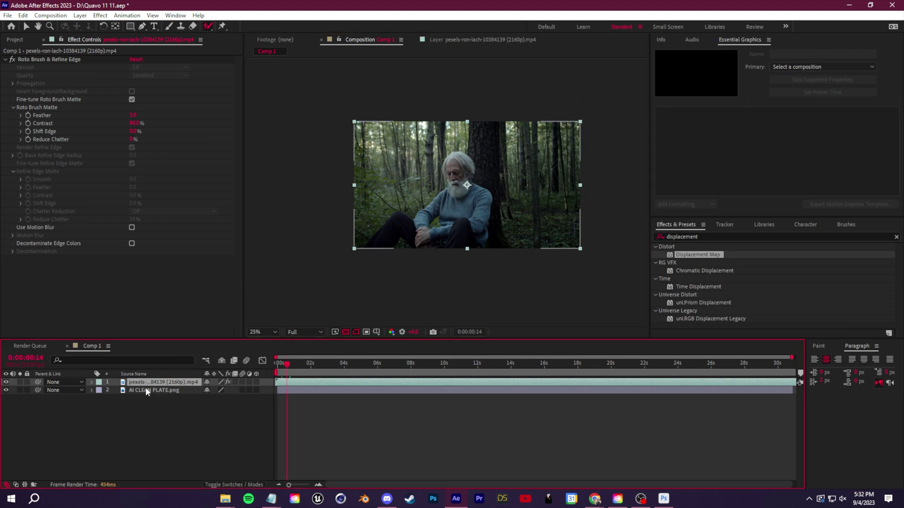
{"action": "left_click", "coordinate": [172, 390]}
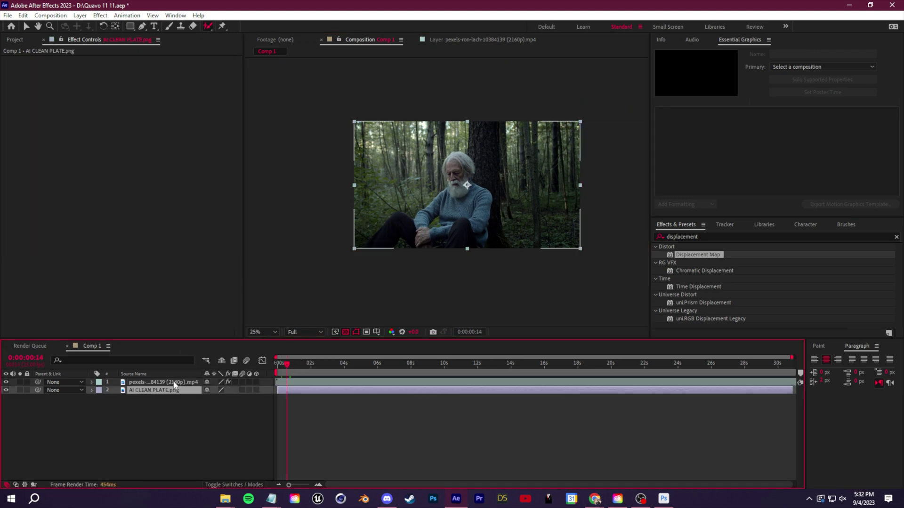
{"action": "left_click", "coordinate": [5, 390]}
{"action": "scroll", "coordinate": [479, 213], "scroll_direction": "up", "scroll_amount": 2}
{"action": "scroll", "coordinate": [464, 235], "scroll_direction": "down", "scroll_amount": 2}
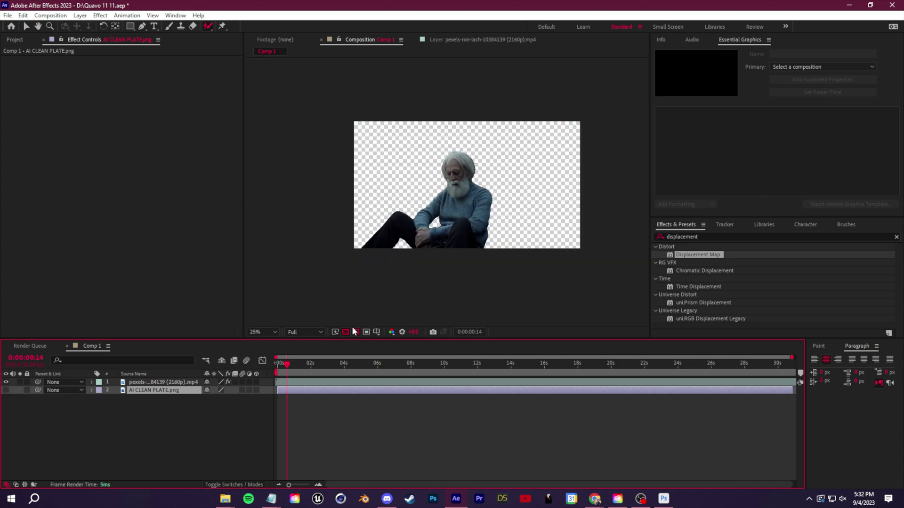
{"action": "left_click", "coordinate": [347, 332]}
{"action": "left_click", "coordinate": [347, 332]}
- Split the old man footage layer at 2 seconds with Ctrl+Shift+D
{"action": "left_click_drag", "start_coordinate": [291, 368], "coordinate": [313, 363]}
{"action": "left_click", "coordinate": [328, 386]}
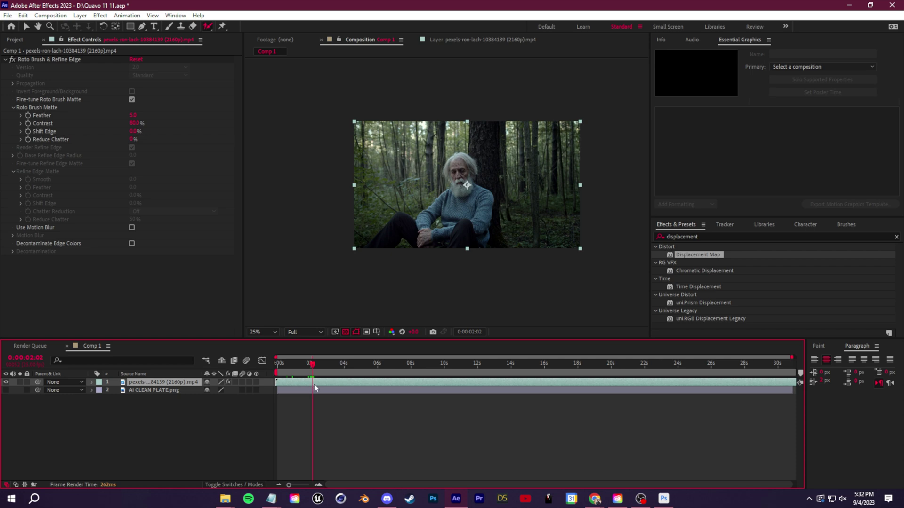
{"action": "key", "text": "ctrl+shift+d"}
{"action": "key", "text": "Home"}
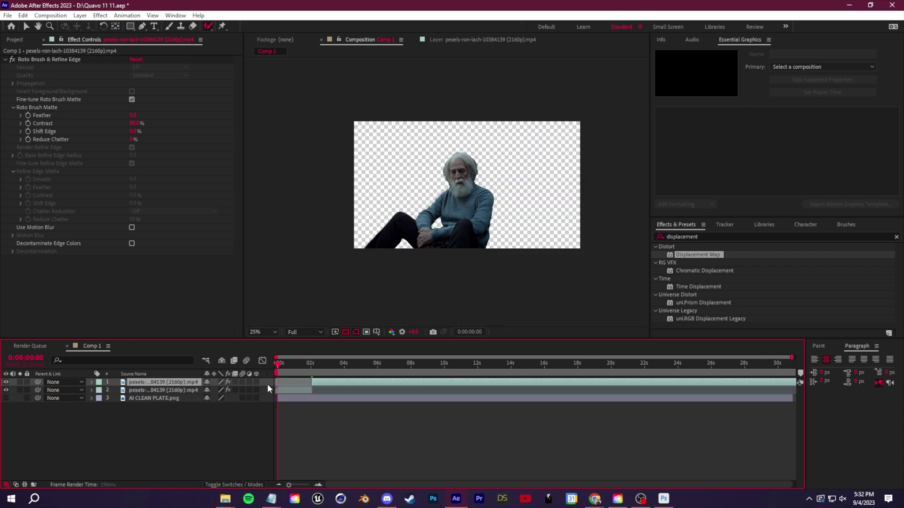
- Rename the first-part layer 'Invis' and the top layer 'Normal Footage'
{"action": "left_click", "coordinate": [292, 391]}
{"action": "right_click", "coordinate": [149, 391]}
{"action": "left_click", "coordinate": [187, 361]}
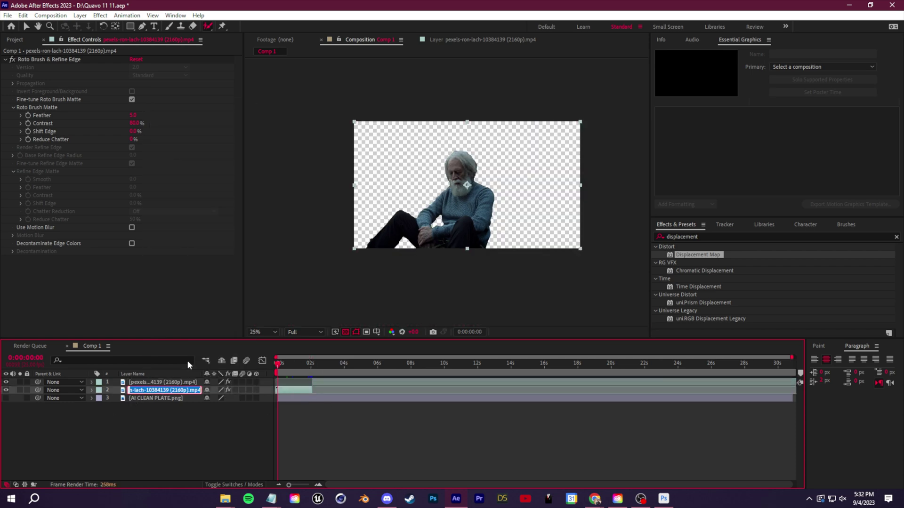
{"action": "type", "text": "Invis"}
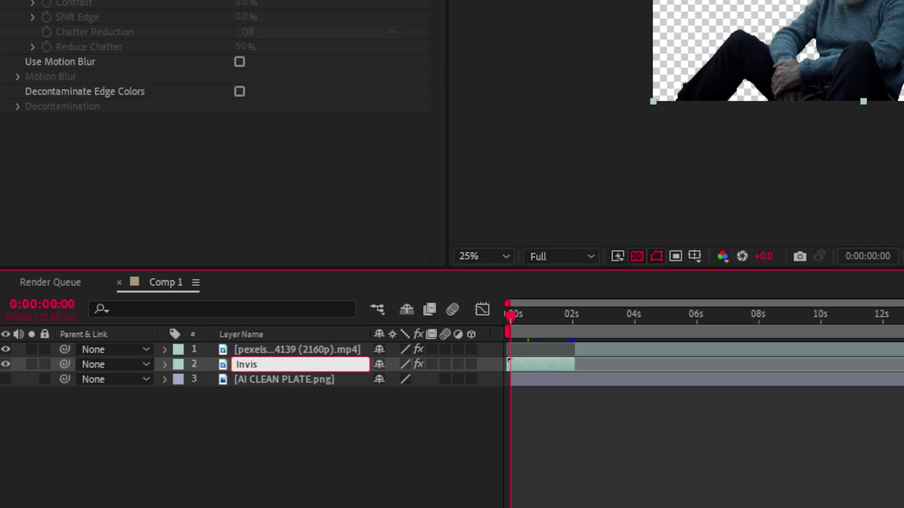
{"action": "right_click", "coordinate": [315, 350]}
{"action": "left_click", "coordinate": [425, 299]}
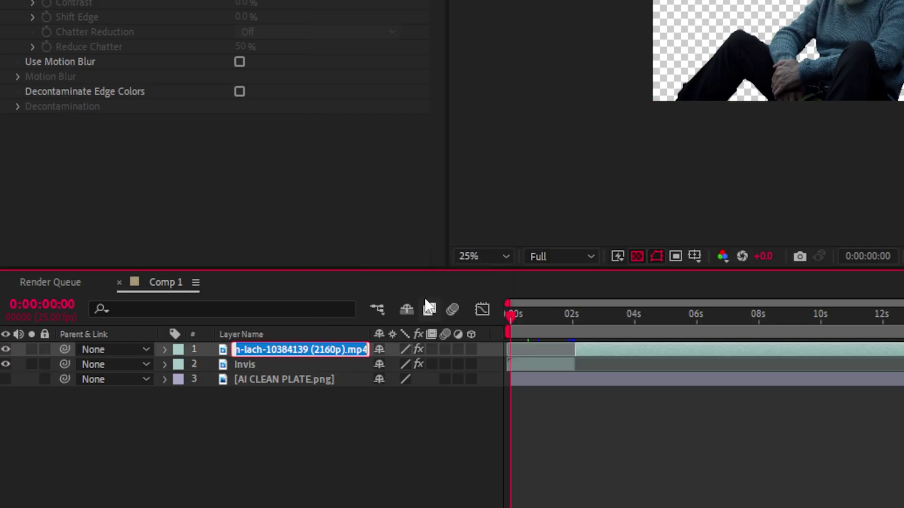
{"action": "type", "text": "Normal Footage"}
{"action": "key", "text": "BackSpace"}
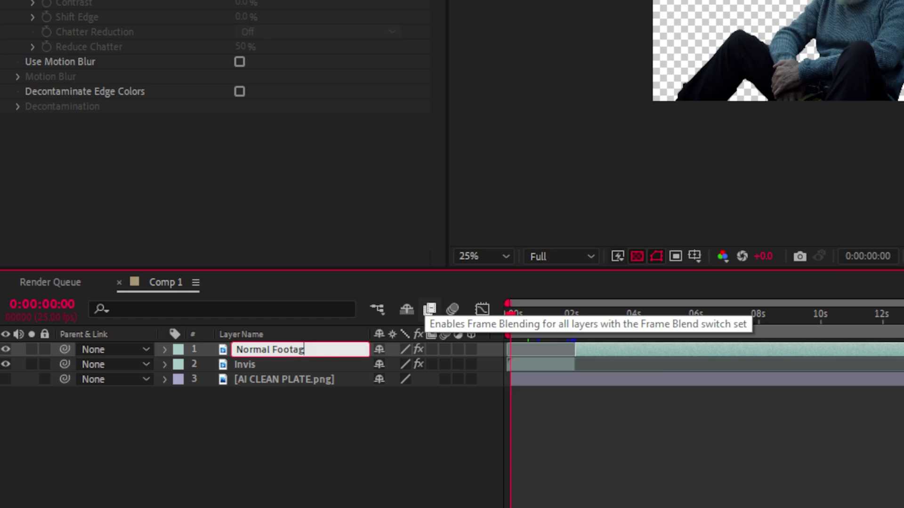
{"action": "type", "text": "e"}
{"action": "key", "text": "Return"}
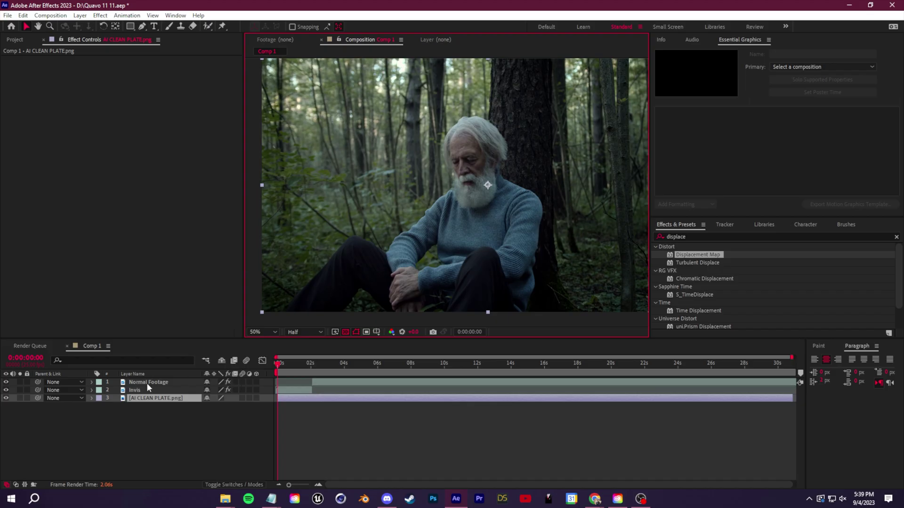
- Pre-compose the Invis layer into Invis Comp 1
{"action": "left_click", "coordinate": [144, 391]}
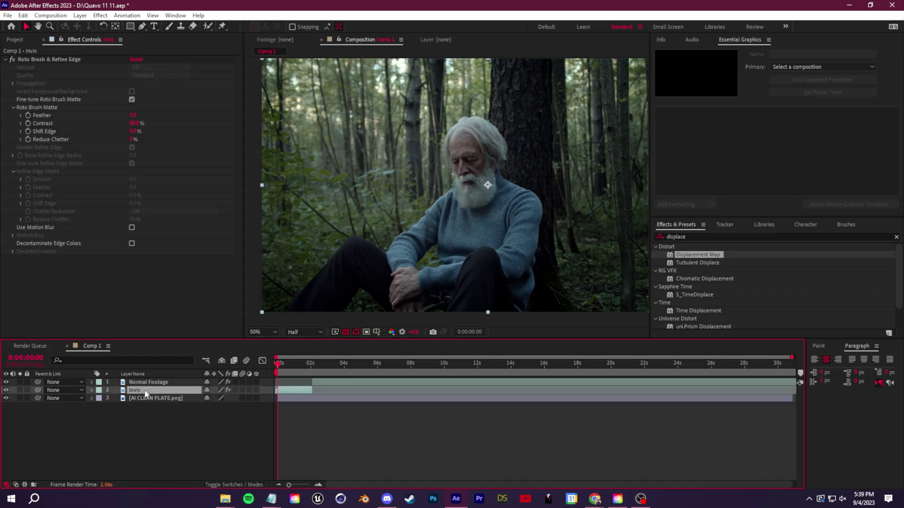
{"action": "right_click", "coordinate": [145, 394]}
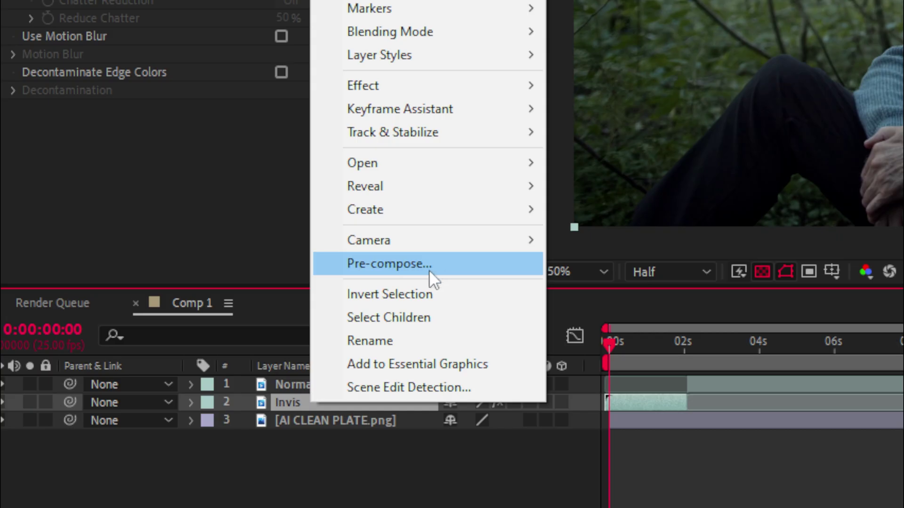
{"action": "left_click", "coordinate": [197, 336]}
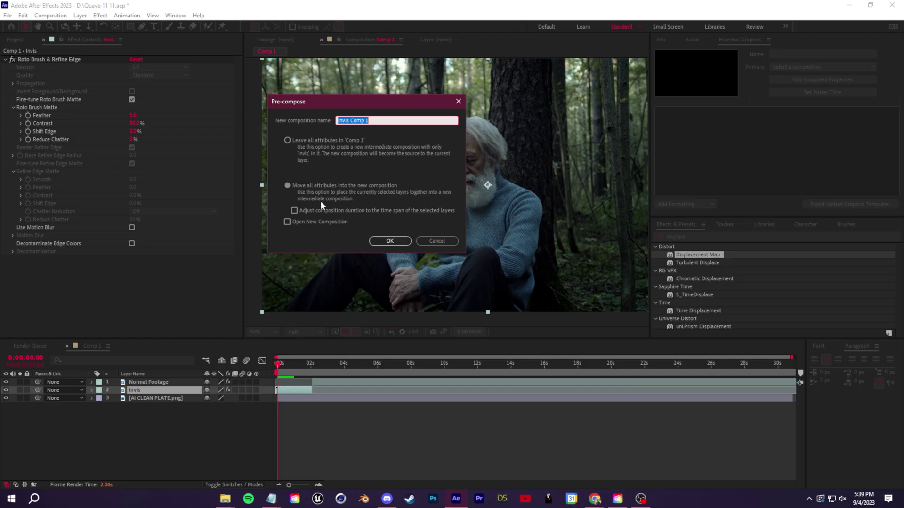
{"action": "left_click", "coordinate": [385, 241]}
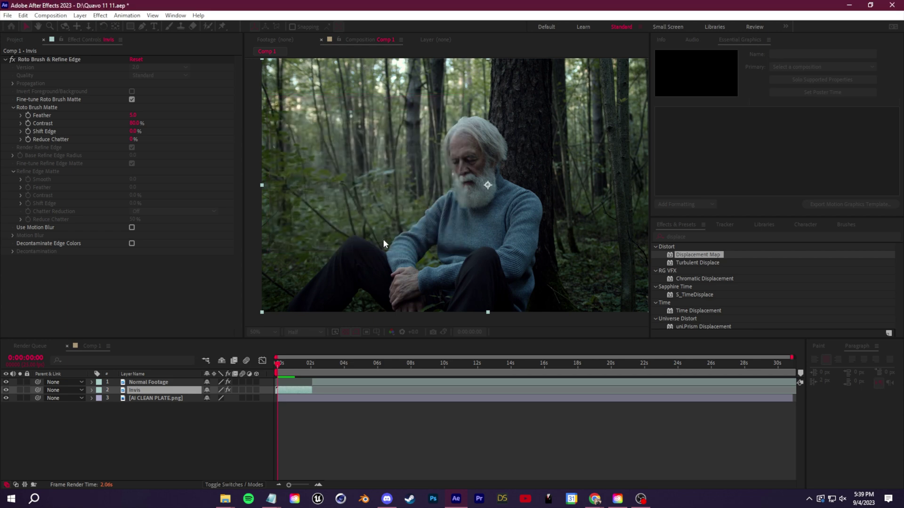
{"action": "left_click", "coordinate": [204, 391]}
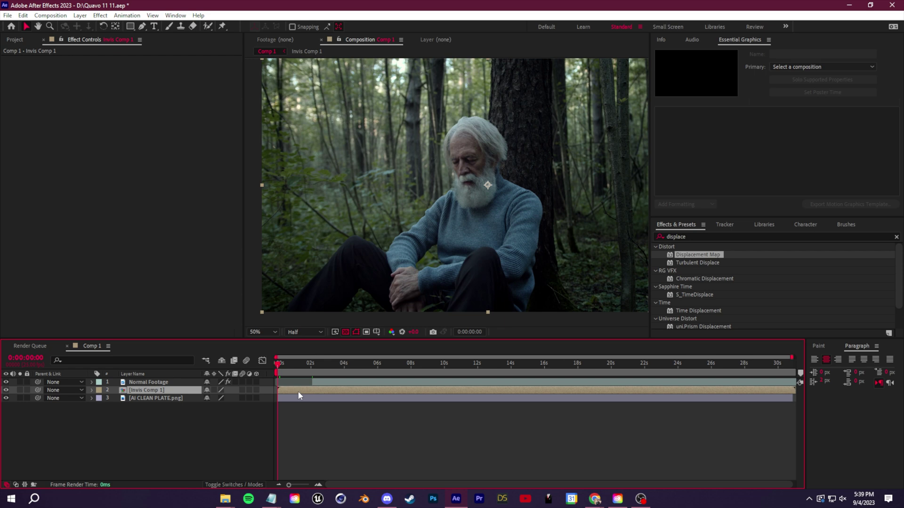
- Scrub to 2 seconds, duplicate and delete a copy, then reselect Invis Comp 1
{"action": "left_click_drag", "start_coordinate": [283, 363], "coordinate": [313, 367]}
{"action": "key", "text": "ctrl+d"}
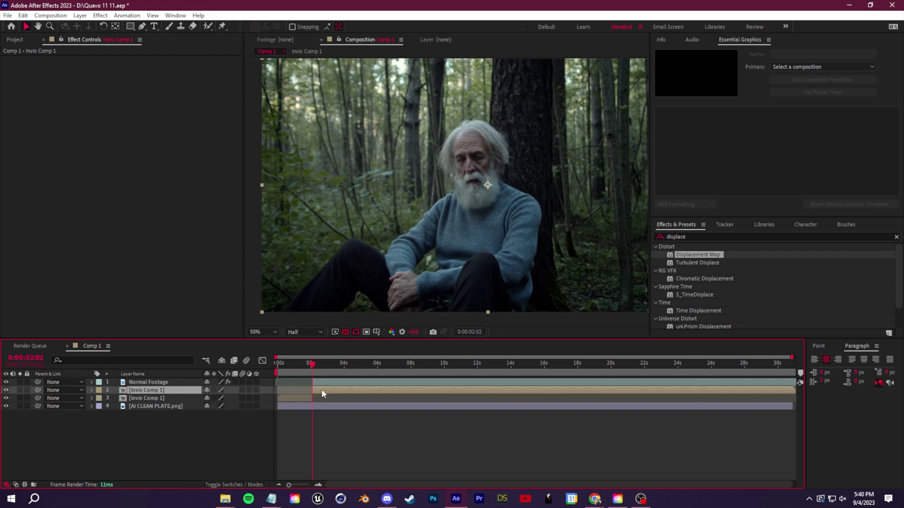
{"action": "key", "text": "Delete"}
{"action": "key", "text": "Home"}
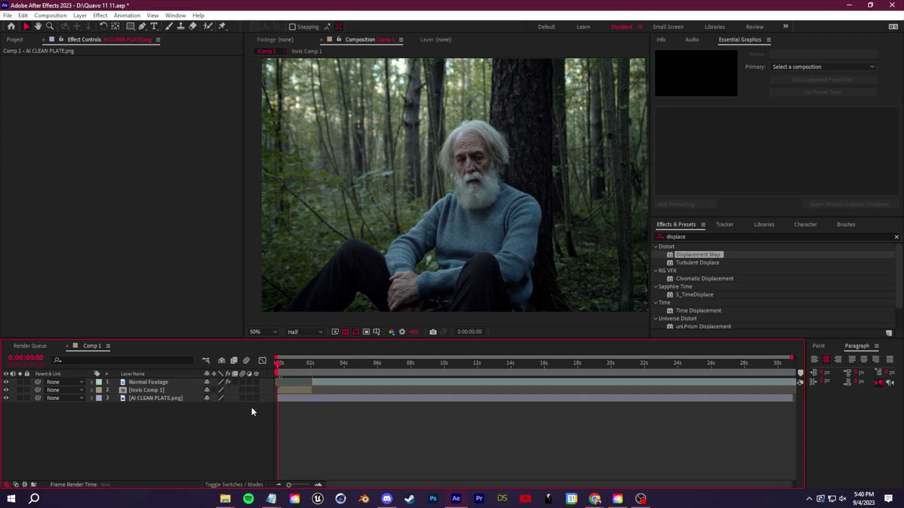
{"action": "left_click", "coordinate": [158, 390]}
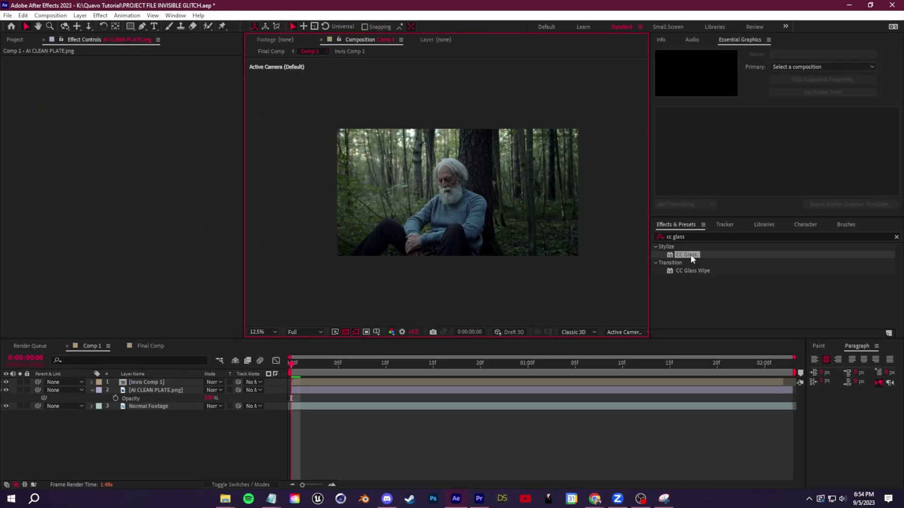
- Apply CC Glass to AI CLEAN PLATE.png with Invis Comp 1 as bump map, hiding Invis Comp 1
{"action": "left_click_drag", "start_coordinate": [439, 279], "coordinate": [164, 392]}
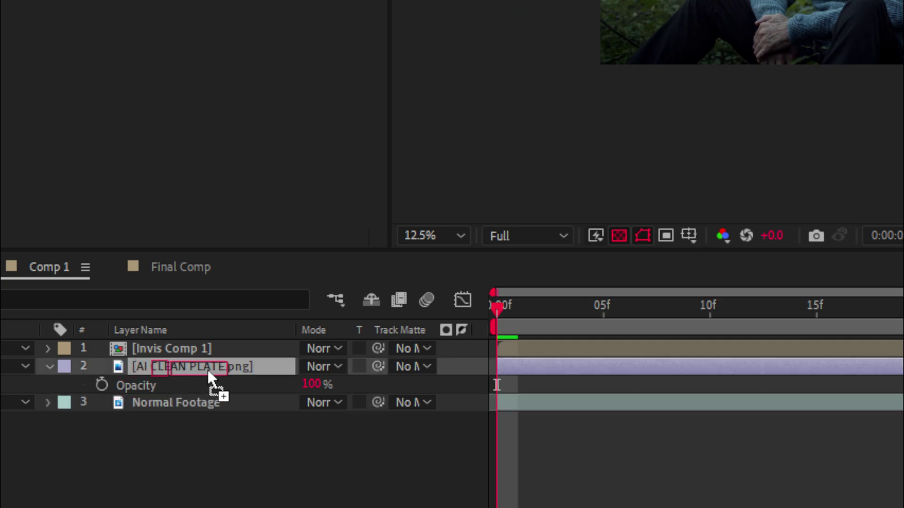
{"action": "left_click_drag", "start_coordinate": [207, 368], "coordinate": [205, 367]}
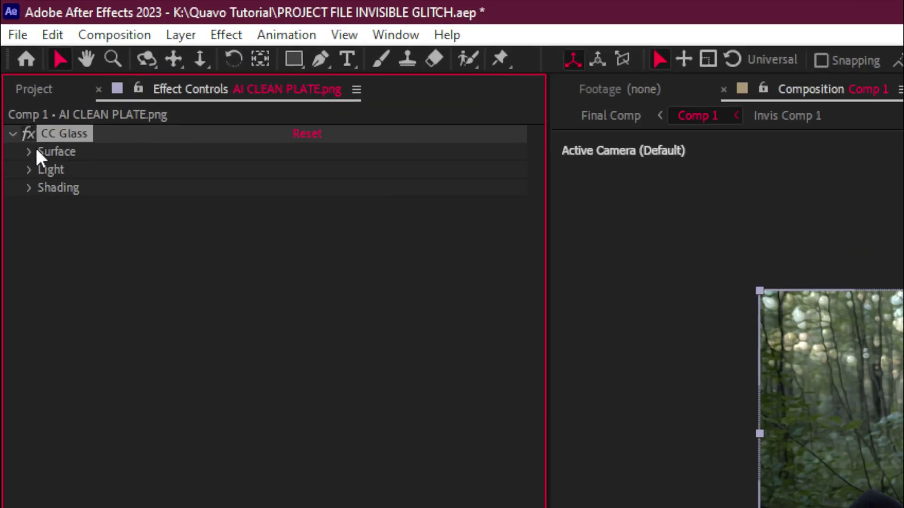
{"action": "left_click", "coordinate": [37, 151]}
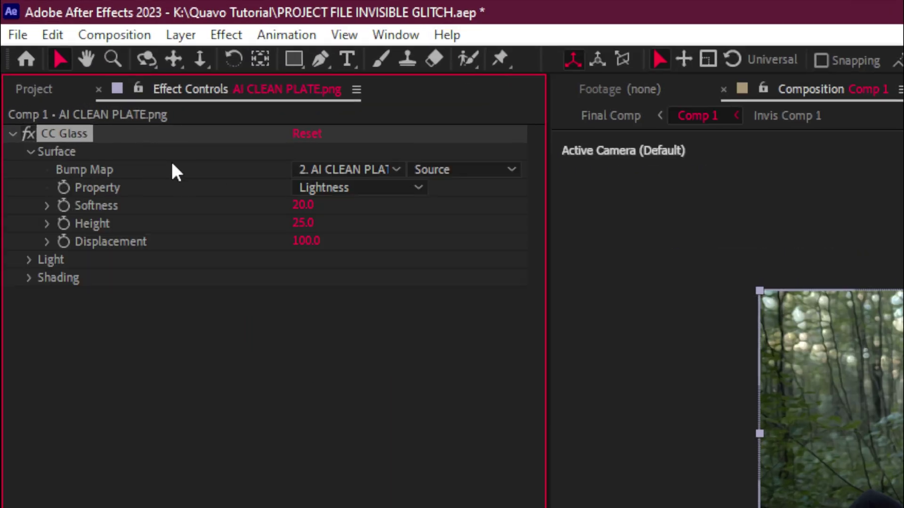
{"action": "left_click", "coordinate": [361, 170]}
{"action": "left_click", "coordinate": [394, 223]}
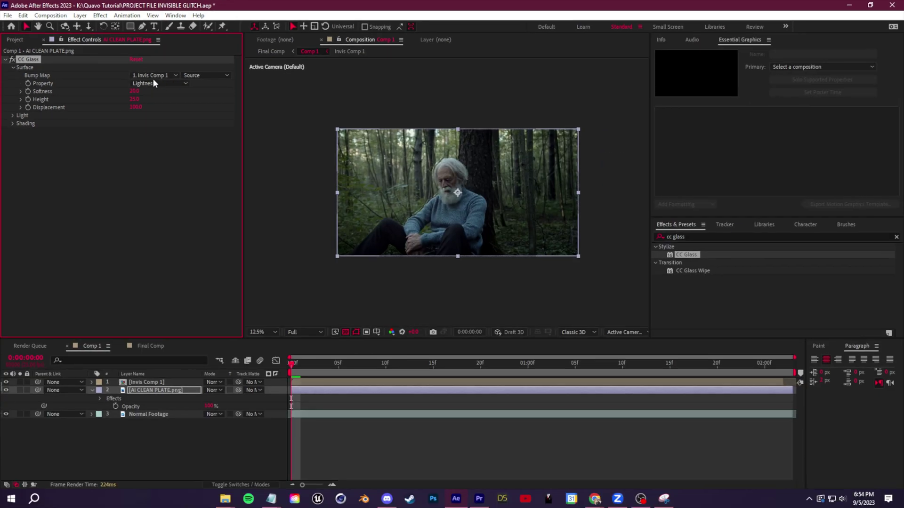
{"action": "key", "text": "period"}
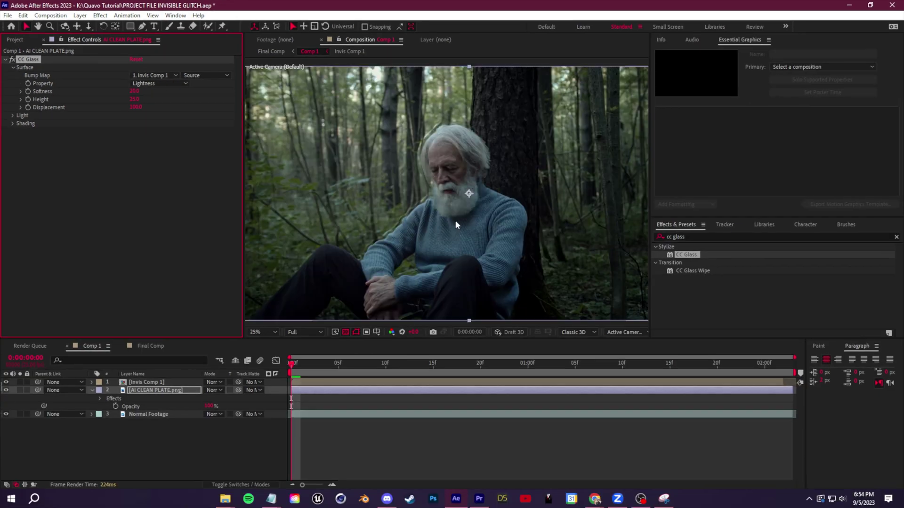
{"action": "left_click", "coordinate": [6, 382]}
- Set CC Glass Softness 5, Height 31 and Light Intensity 250
{"action": "left_click", "coordinate": [134, 92]}
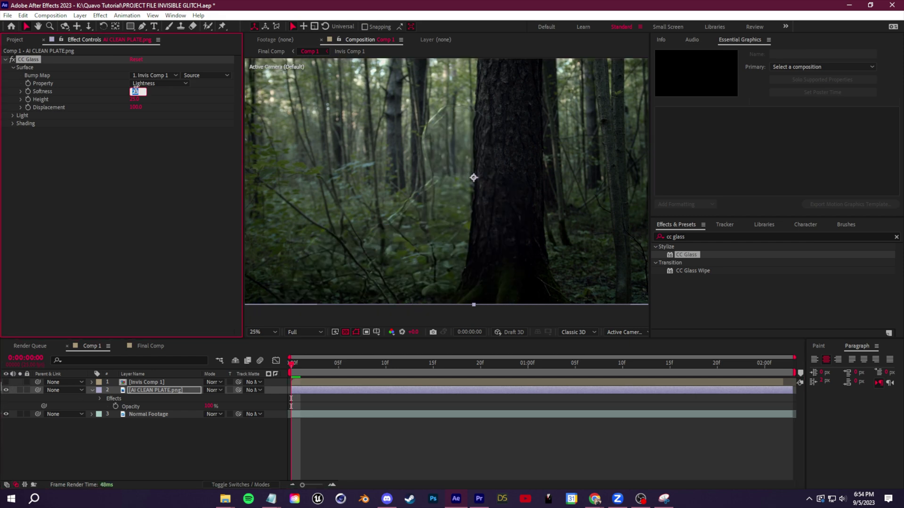
{"action": "type", "text": "5"}
{"action": "key", "text": "Tab"}
{"action": "type", "text": "31"}
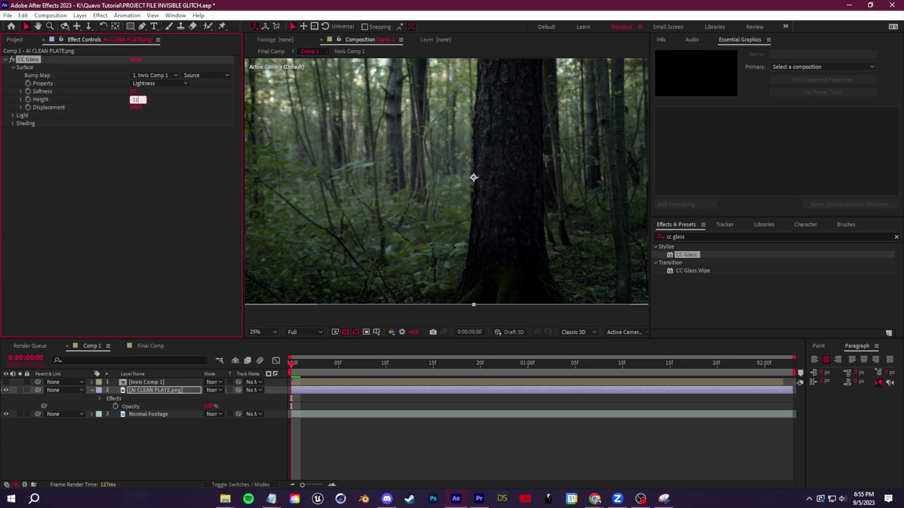
{"action": "key", "text": "Return"}
{"action": "key", "text": "period"}
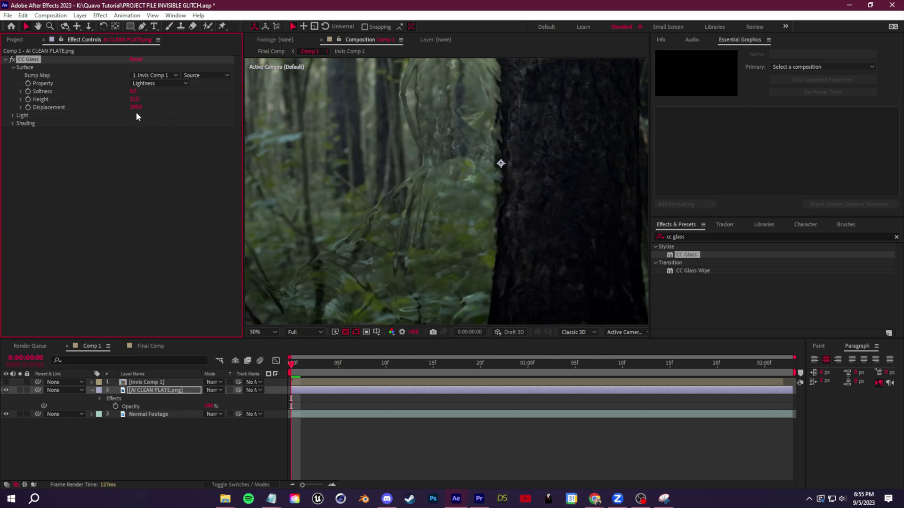
{"action": "left_click", "coordinate": [13, 115]}
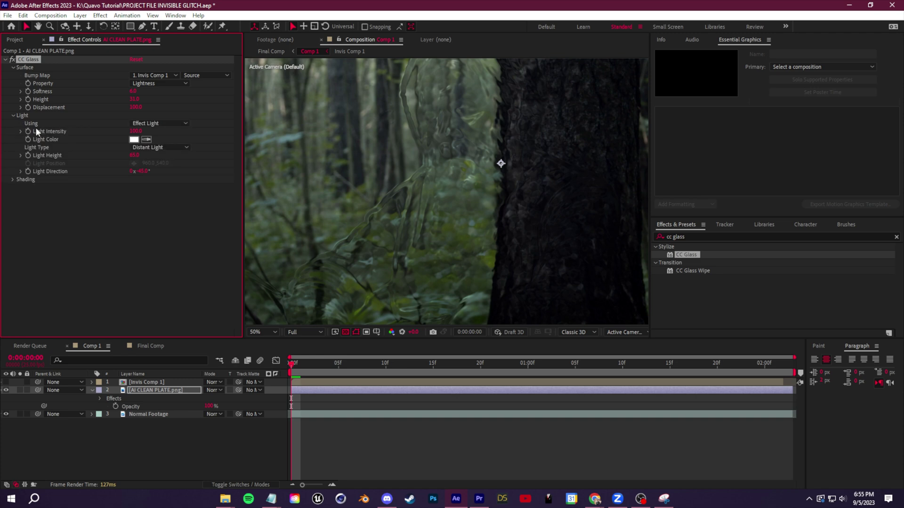
{"action": "left_click", "coordinate": [137, 132]}
{"action": "type", "text": "250"}
{"action": "key", "text": "Return"}
{"action": "key", "text": "comma"}
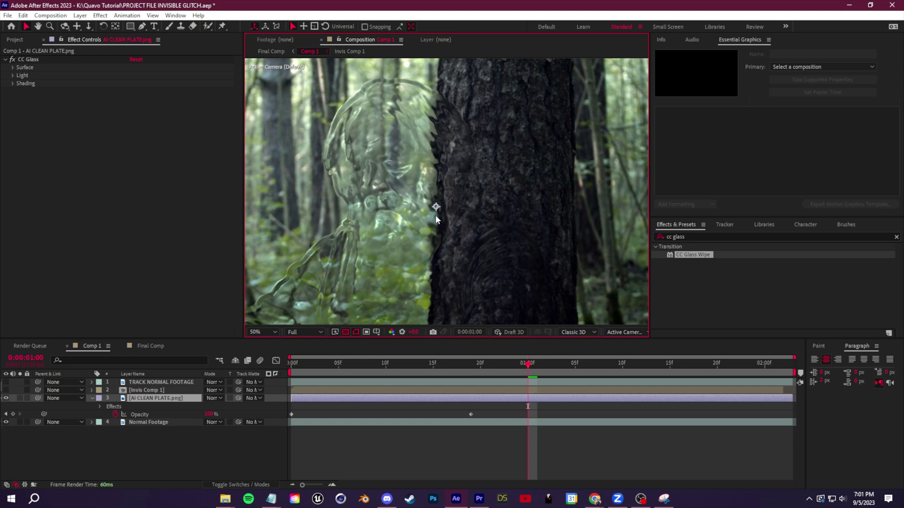
- Zoom in to review the glass figure, then delete CC Glass from the clean plate
{"action": "key", "text": "comma"}
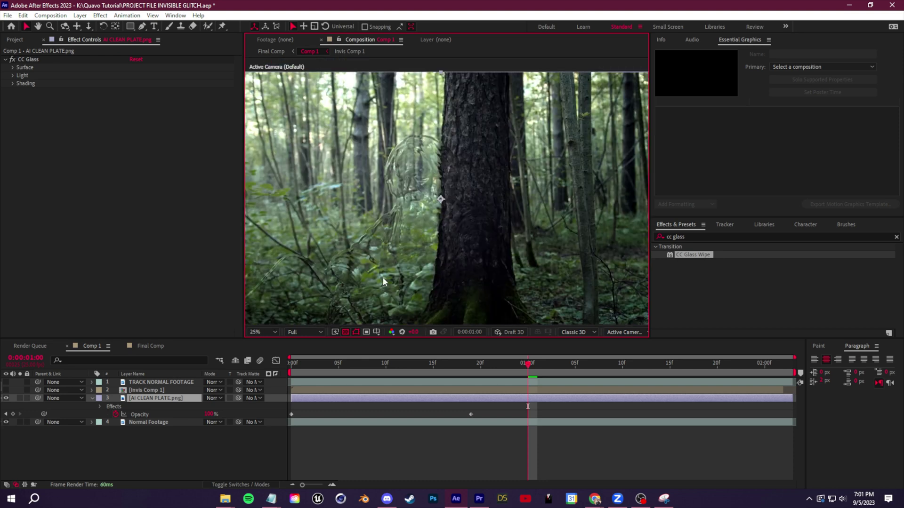
{"action": "scroll", "coordinate": [428, 208], "scroll_direction": "up", "scroll_amount": 2}
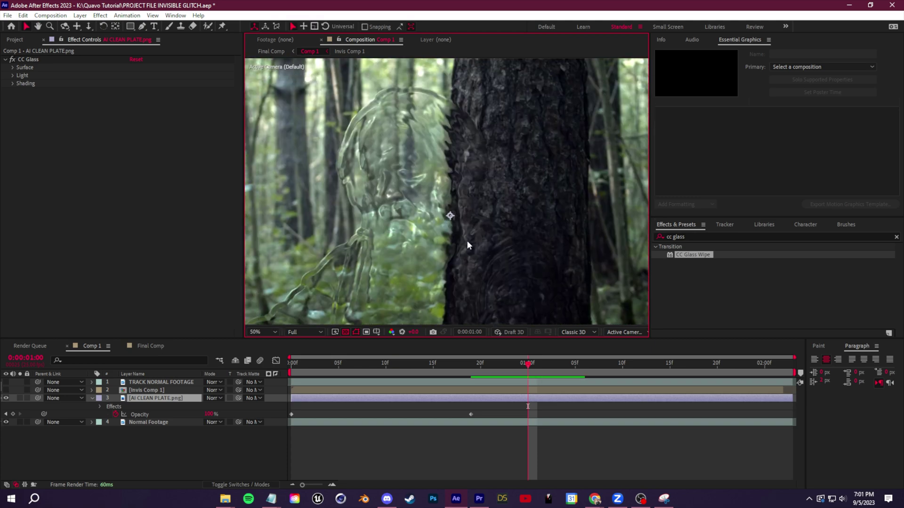
{"action": "key", "text": "period"}
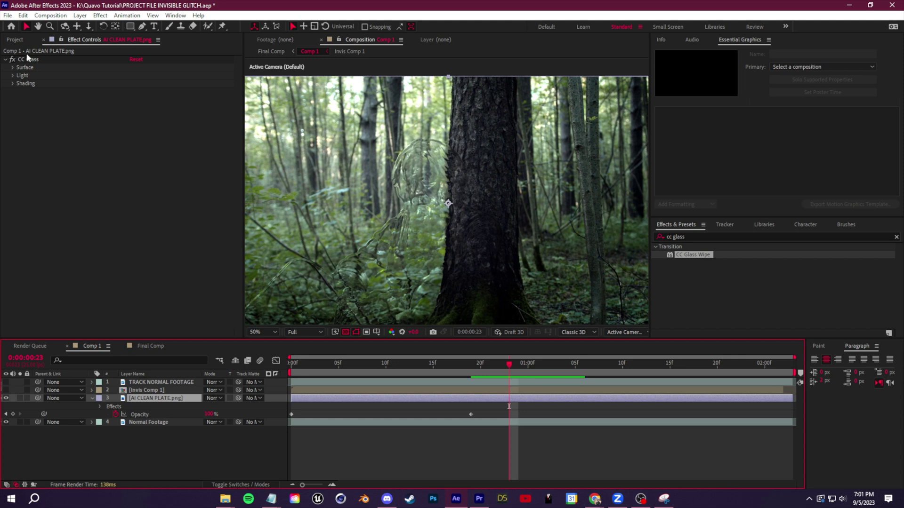
{"action": "key", "text": "period"}
{"action": "left_click", "coordinate": [28, 60]}
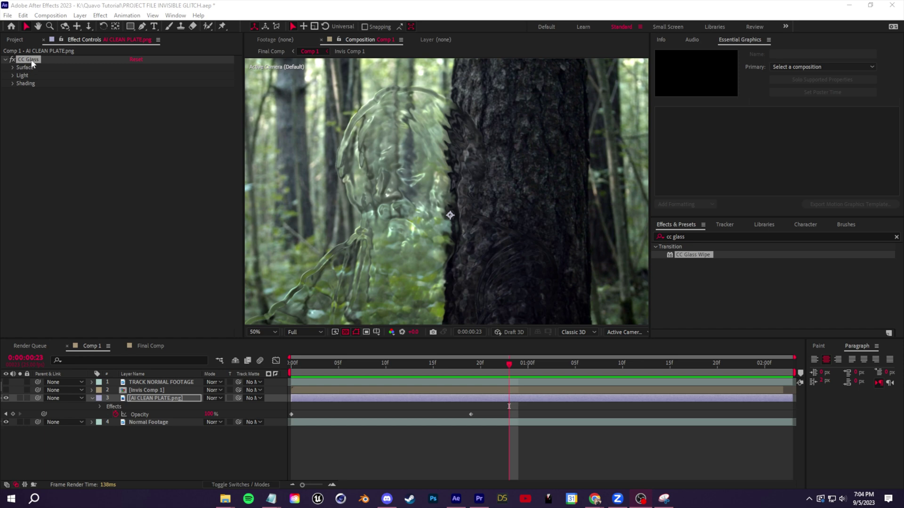
{"action": "key", "text": "Delete"}
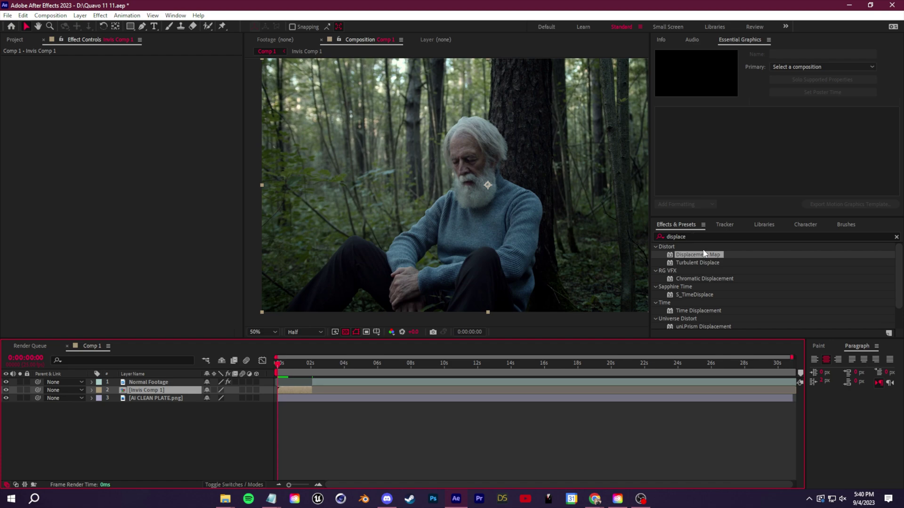
- Apply Displacement Map to AI CLEAN PLATE.png with Invis Comp 1 as the map layer, then hide Invis Comp 1
{"action": "left_click_drag", "start_coordinate": [700, 256], "coordinate": [154, 397]}
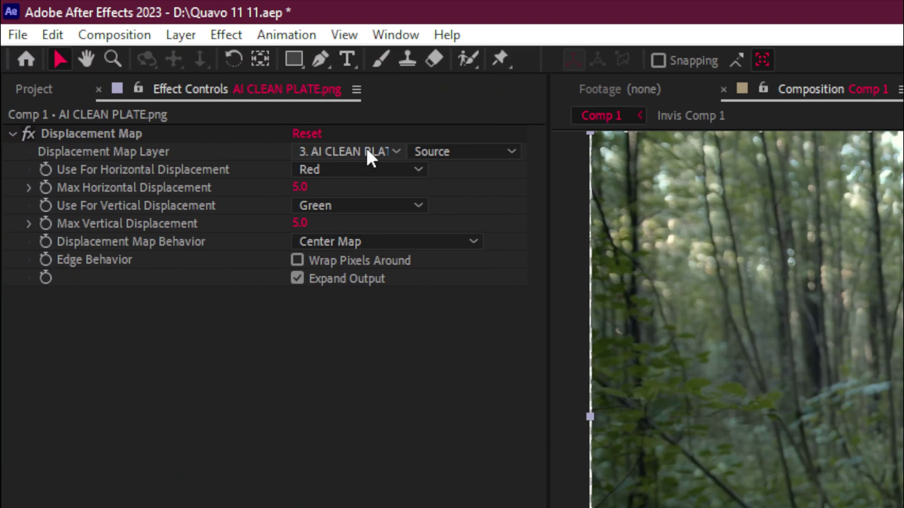
{"action": "left_click", "coordinate": [367, 151]}
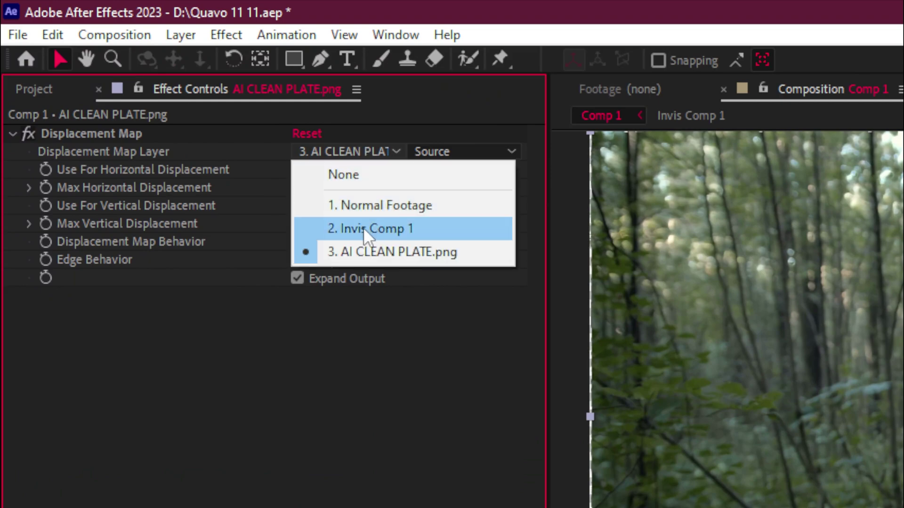
{"action": "left_click", "coordinate": [380, 228]}
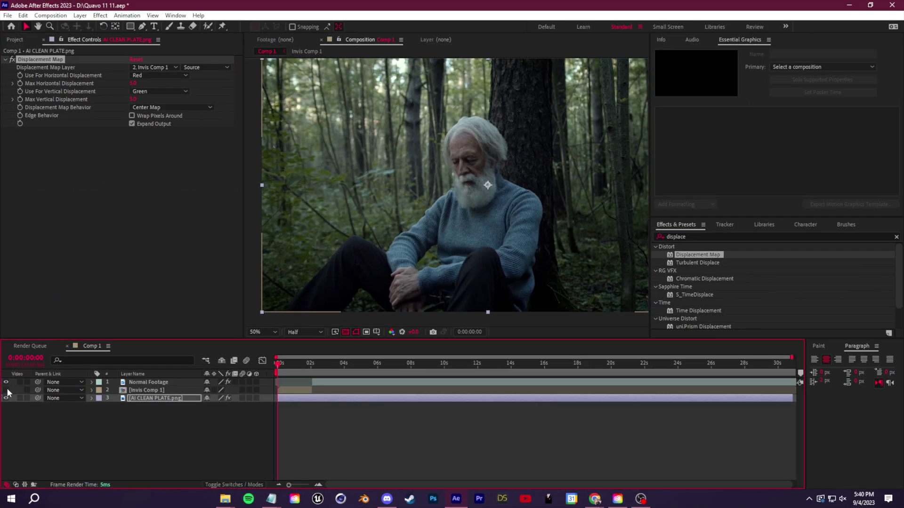
{"action": "left_click", "coordinate": [14, 251]}
- Set Max Horizontal to 167 and Max Vertical to 413, with Expand Output and Wrap Pixels Around on
{"action": "left_click", "coordinate": [167, 399]}
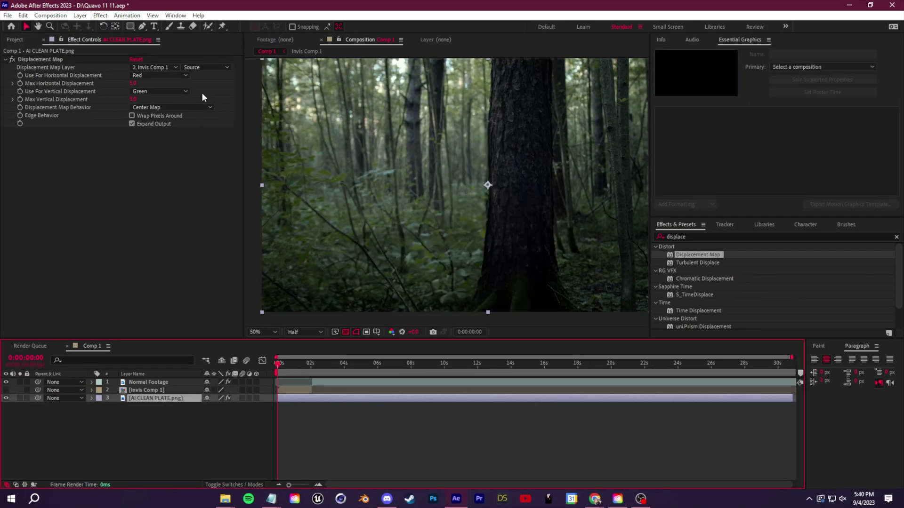
{"action": "left_click_drag", "start_coordinate": [133, 83], "coordinate": [216, 87]}
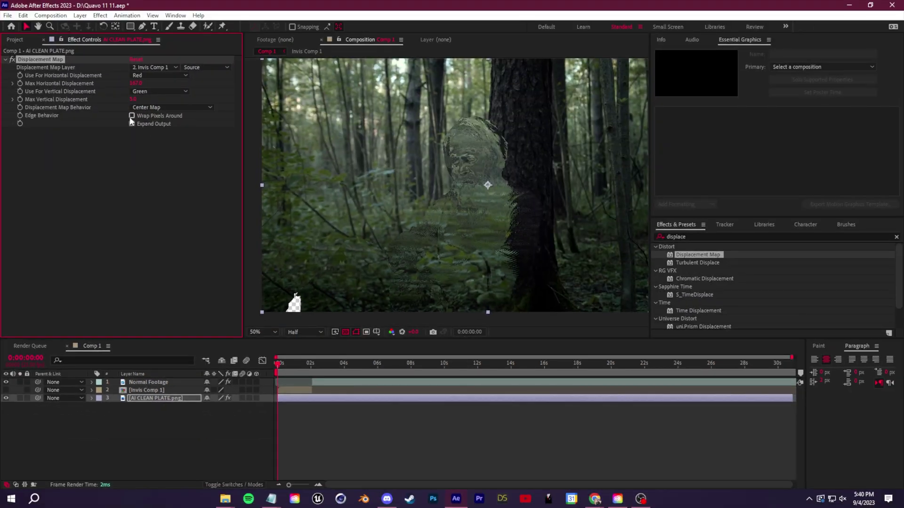
{"action": "left_click", "coordinate": [132, 122]}
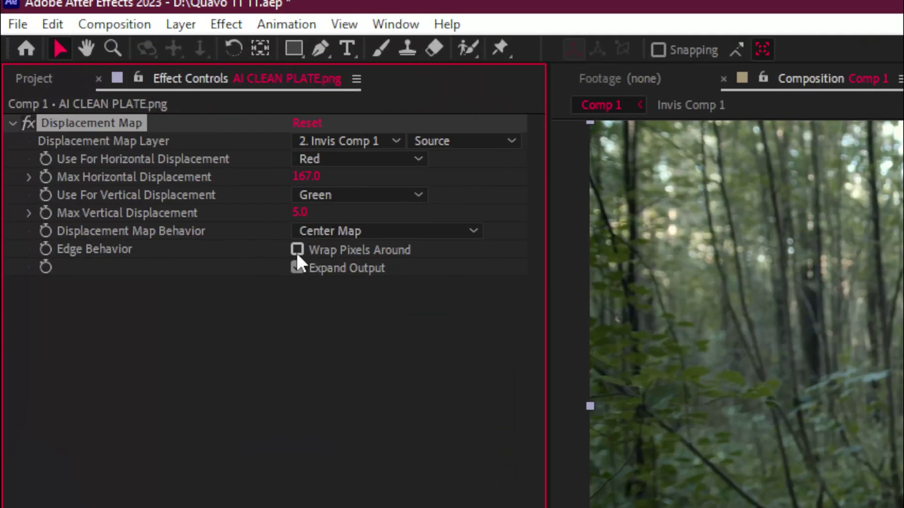
{"action": "left_click", "coordinate": [298, 249]}
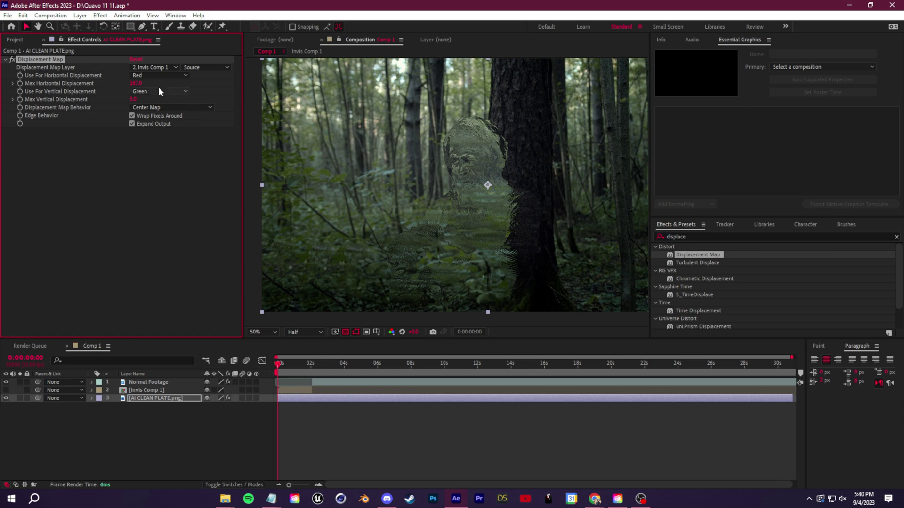
{"action": "left_click_drag", "start_coordinate": [144, 98], "coordinate": [295, 143]}
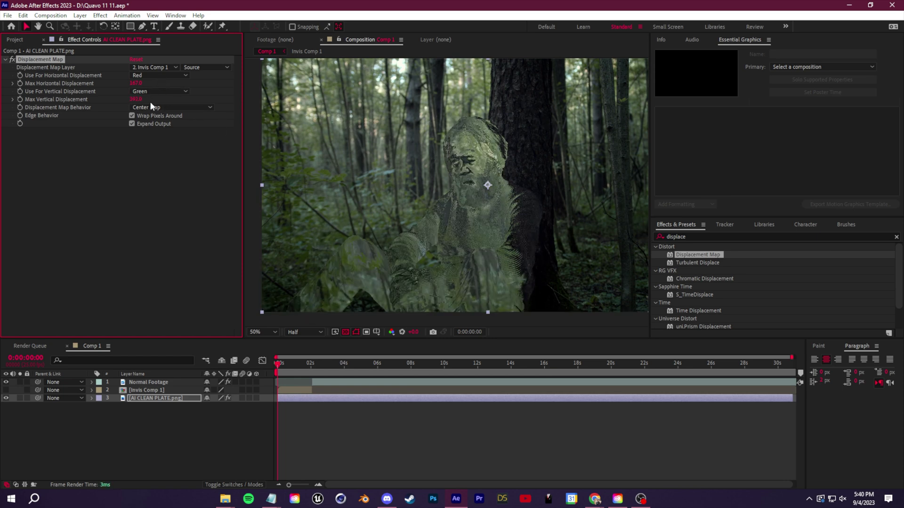
- Set Use For Horizontal to Lightness and Use For Vertical to Luminance
{"action": "left_click", "coordinate": [162, 75]}
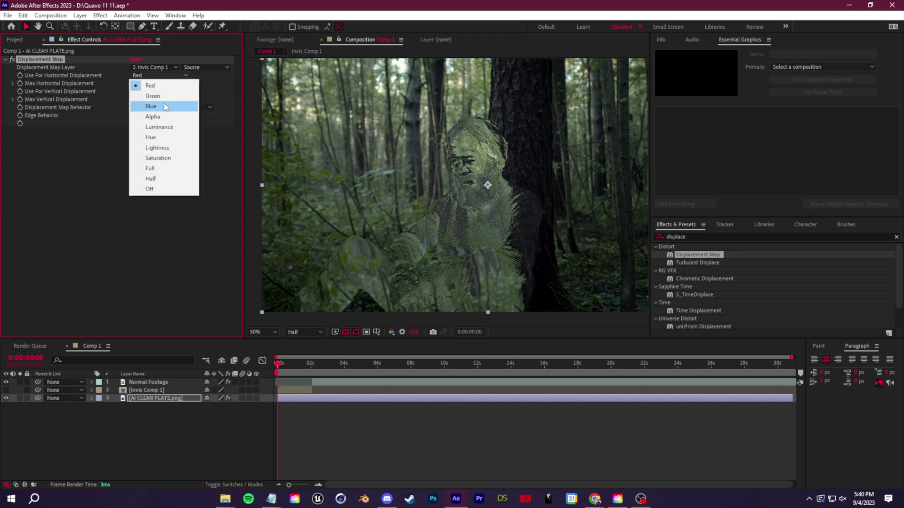
{"action": "left_click", "coordinate": [167, 96]}
{"action": "left_click", "coordinate": [160, 92]}
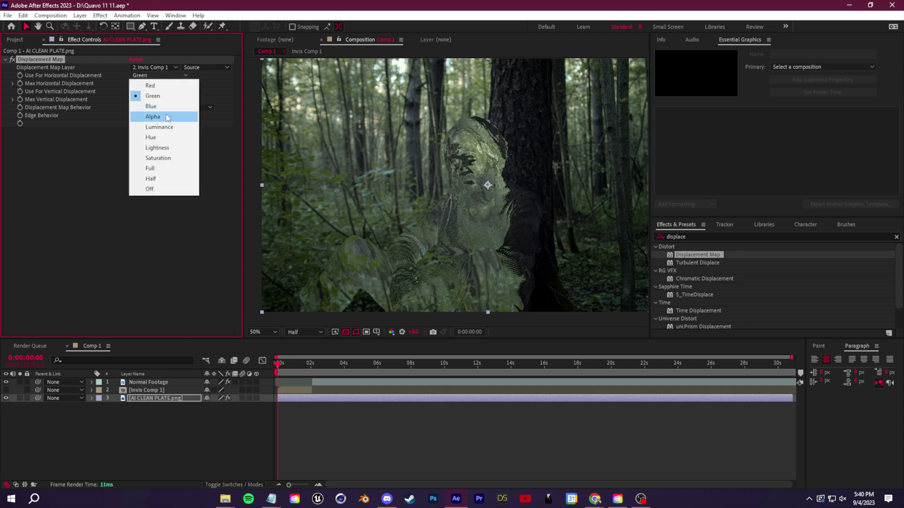
{"action": "left_click", "coordinate": [183, 99]}
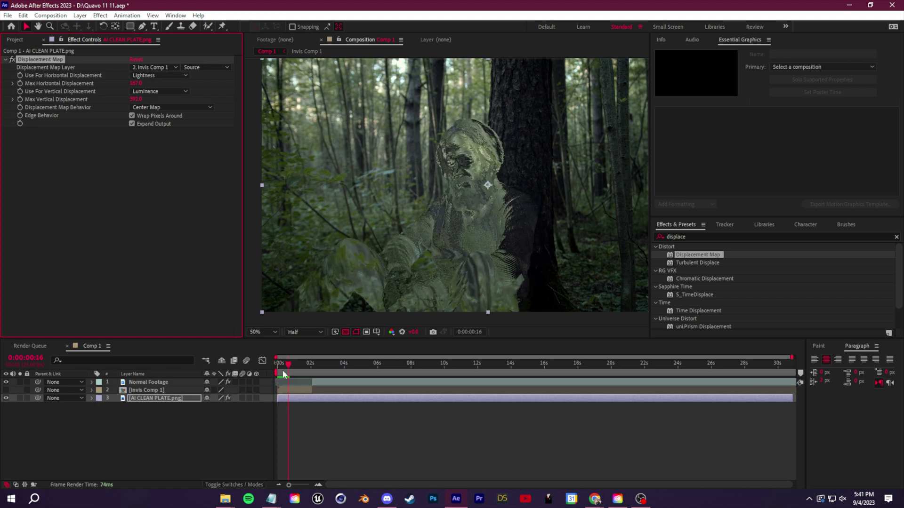
- Preview the displacement from the start of the timeline
{"action": "left_click_drag", "start_coordinate": [283, 367], "coordinate": [264, 362]}
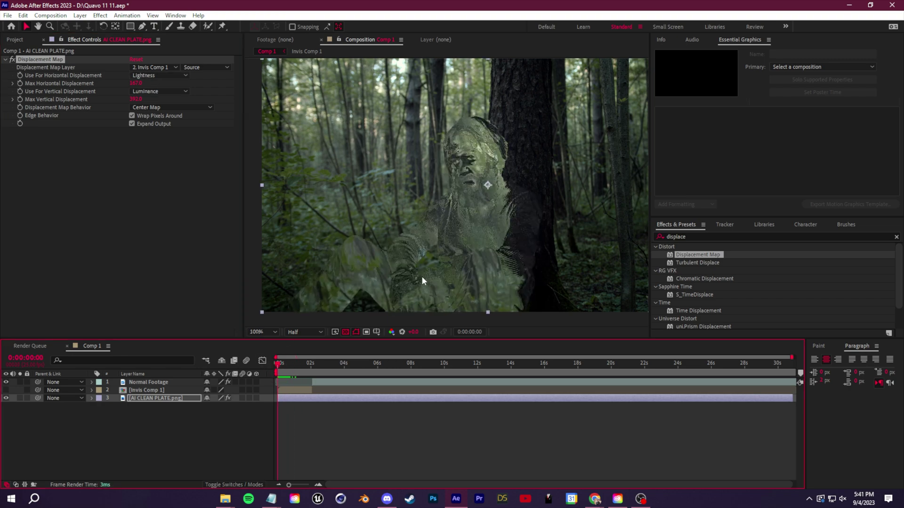
{"action": "left_click_drag", "start_coordinate": [422, 276], "coordinate": [419, 252]}
{"action": "key", "text": "space"}
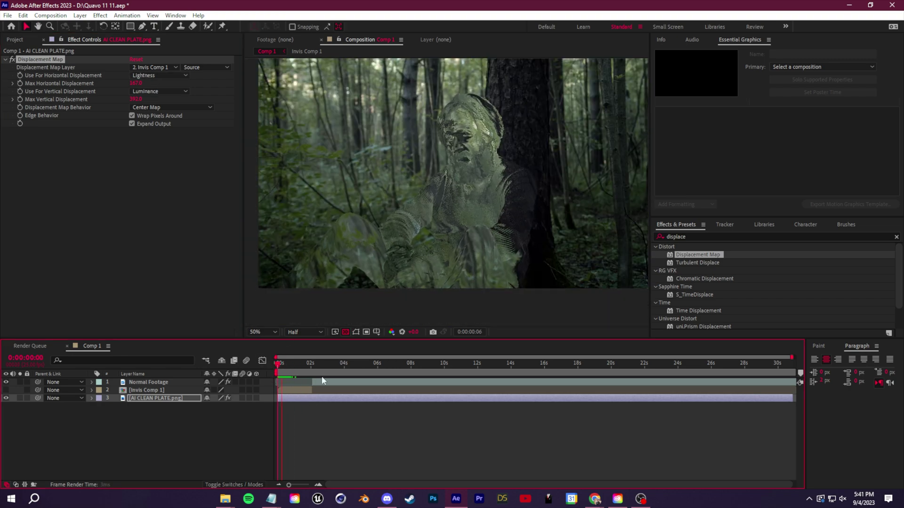
{"action": "key", "text": "space"}
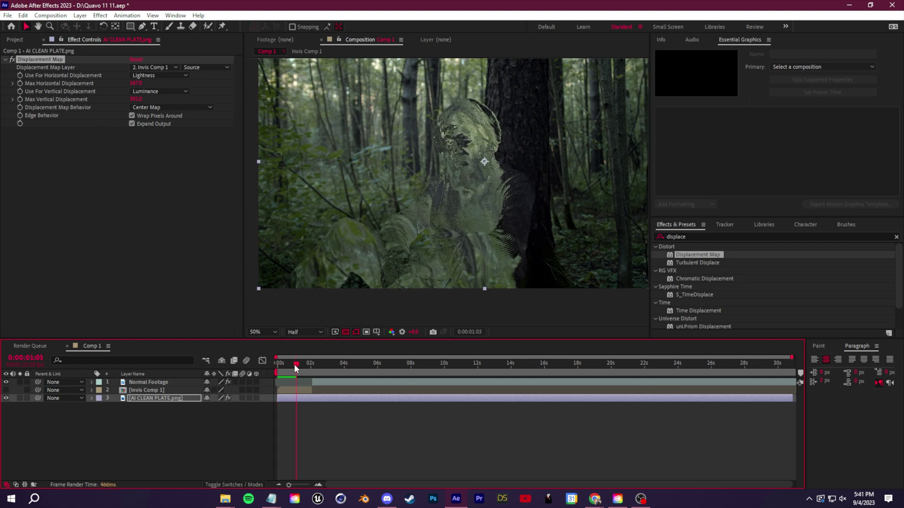
{"action": "left_click_drag", "start_coordinate": [296, 367], "coordinate": [260, 390]}
- Hide Normal Footage and compare the clean plate with the Displacement Map off and on
{"action": "left_click", "coordinate": [166, 400]}
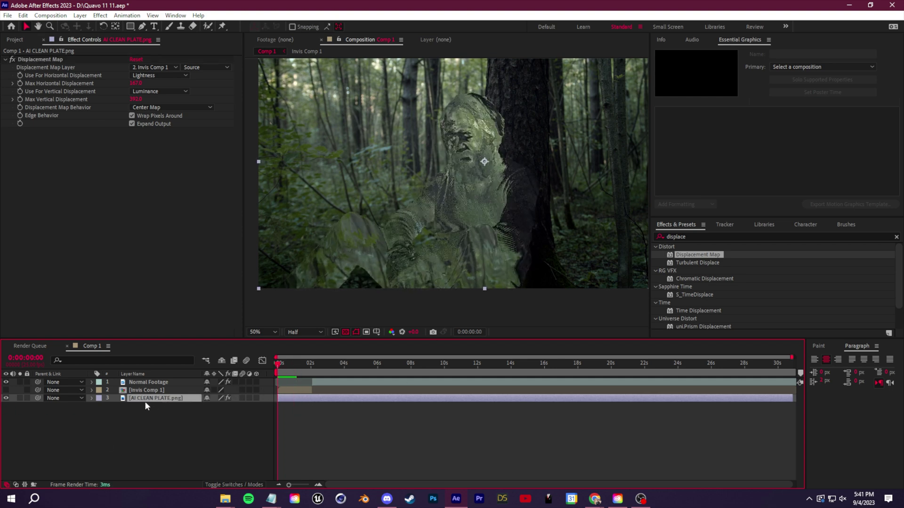
{"action": "left_click", "coordinate": [5, 382]}
{"action": "left_click", "coordinate": [12, 60]}
{"action": "scroll", "coordinate": [436, 211], "scroll_direction": "down", "scroll_amount": 2}
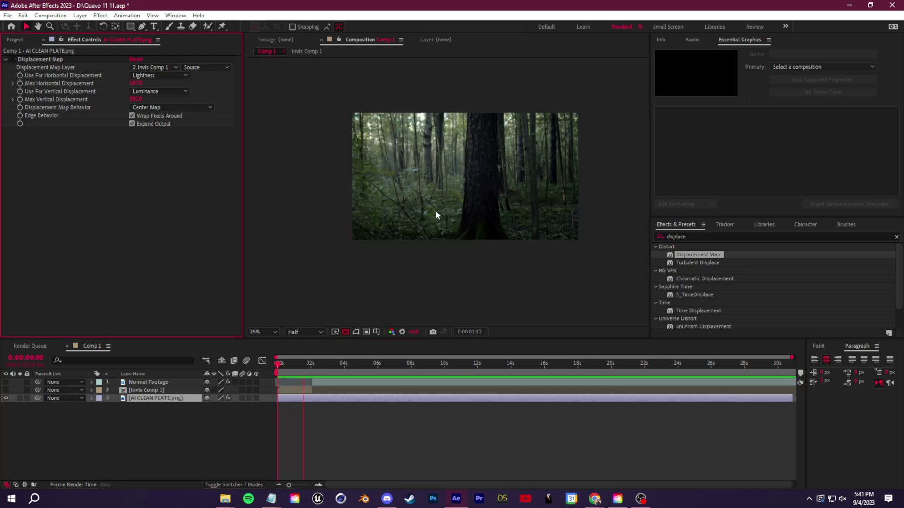
{"action": "key", "text": "space"}
{"action": "left_click_drag", "start_coordinate": [317, 367], "coordinate": [276, 366]}
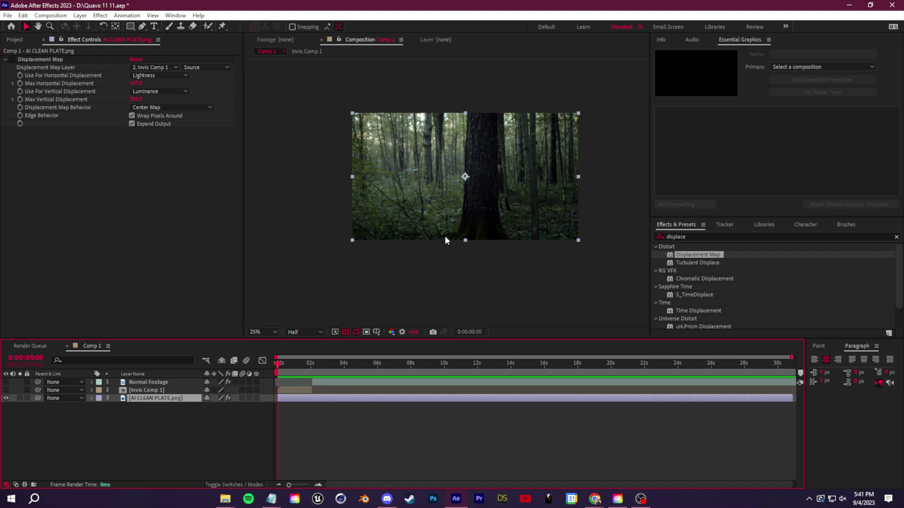
{"action": "scroll", "coordinate": [446, 203], "scroll_direction": "up", "scroll_amount": 2}
{"action": "left_click", "coordinate": [6, 390]}
{"action": "left_click", "coordinate": [7, 413]}
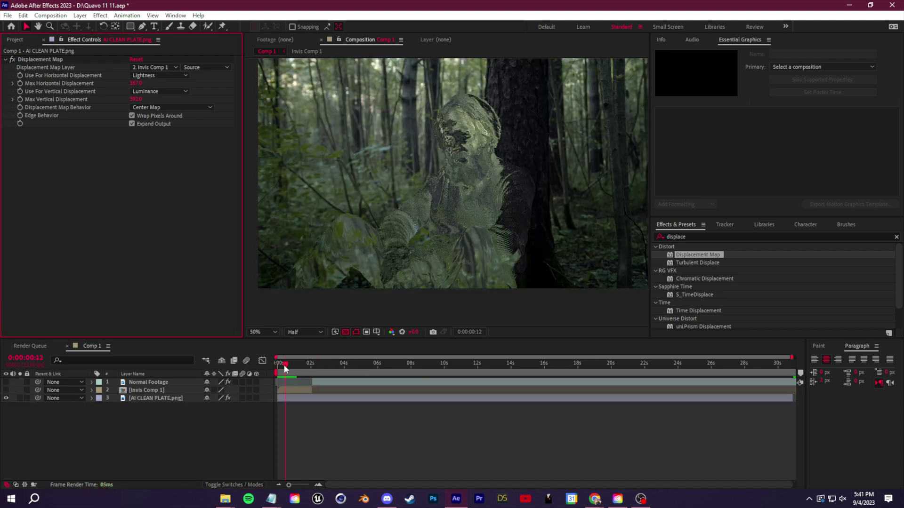
- Preview again from the first frame, then switch the Displacement Map effect off
{"action": "left_click", "coordinate": [284, 369]}
{"action": "key", "text": "space"}
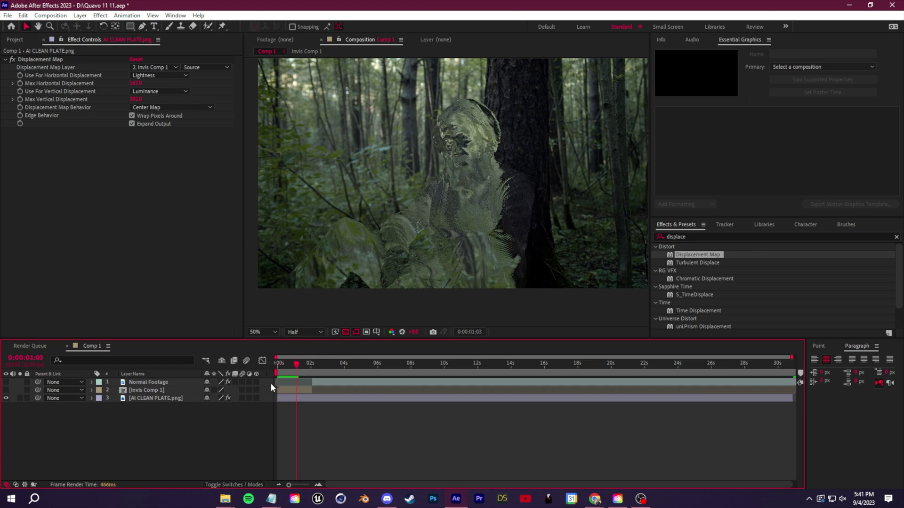
{"action": "left_click", "coordinate": [276, 363]}
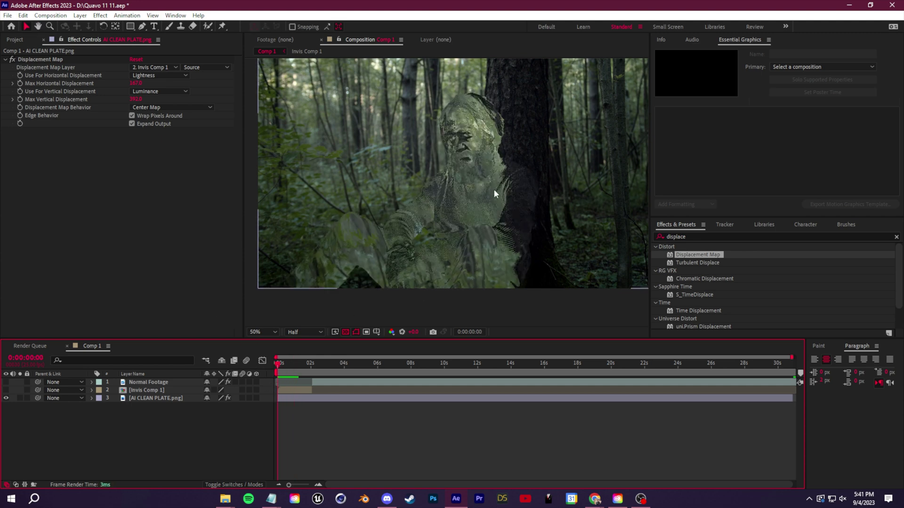
{"action": "left_click", "coordinate": [37, 60]}
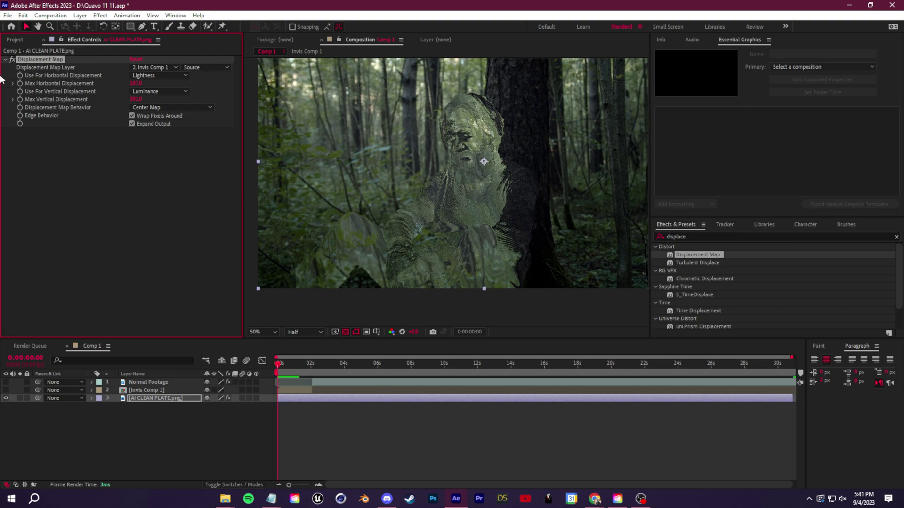
{"action": "left_click", "coordinate": [12, 60]}
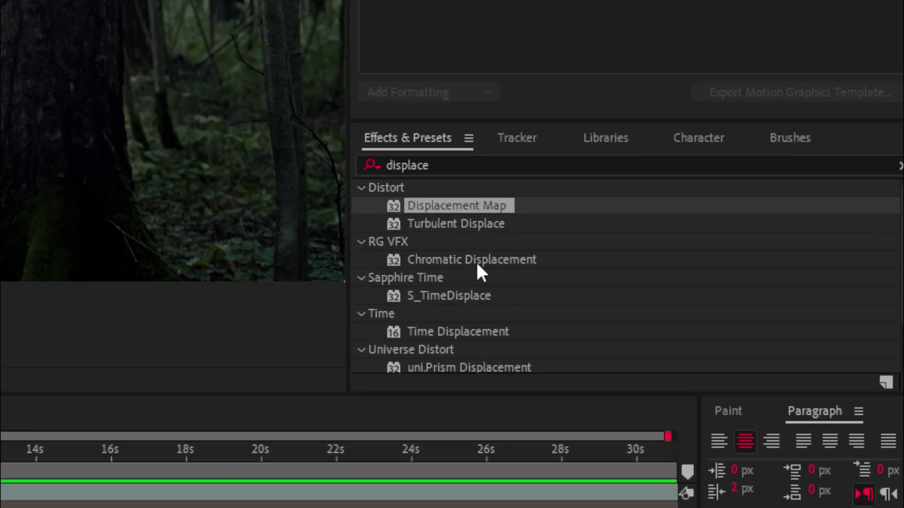
- Apply Chromatic Displacement to AI CLEAN PLATE driven by Invis Comp 1, with Displace Amount 100
{"action": "left_click_drag", "start_coordinate": [476, 261], "coordinate": [115, 193]}
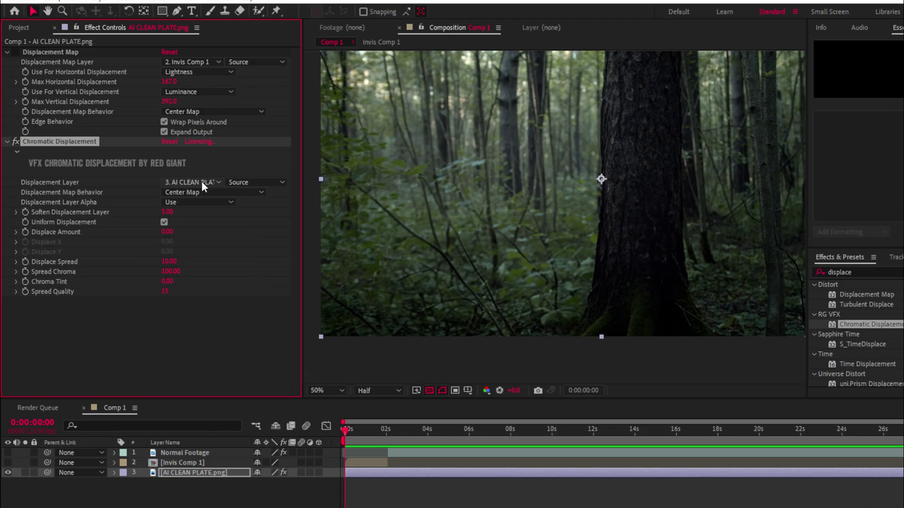
{"action": "left_click", "coordinate": [200, 182]}
{"action": "left_click", "coordinate": [199, 223]}
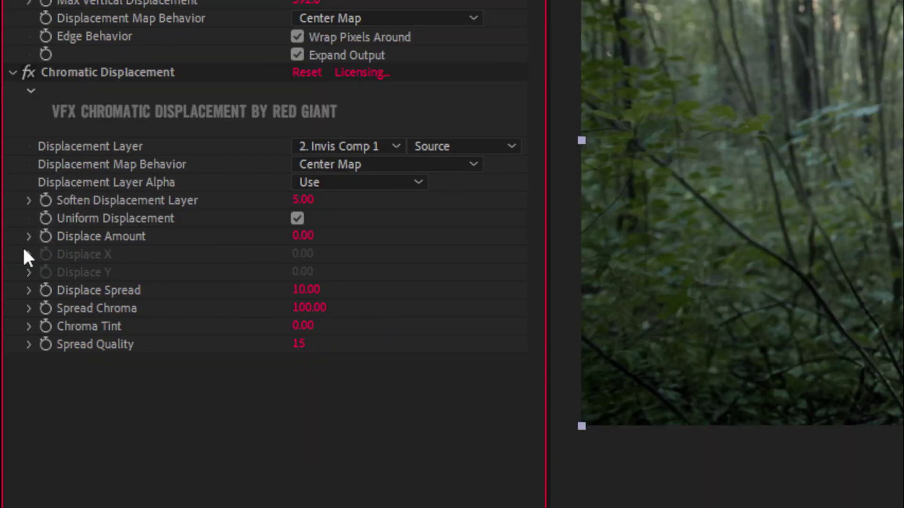
{"action": "left_click", "coordinate": [29, 236]}
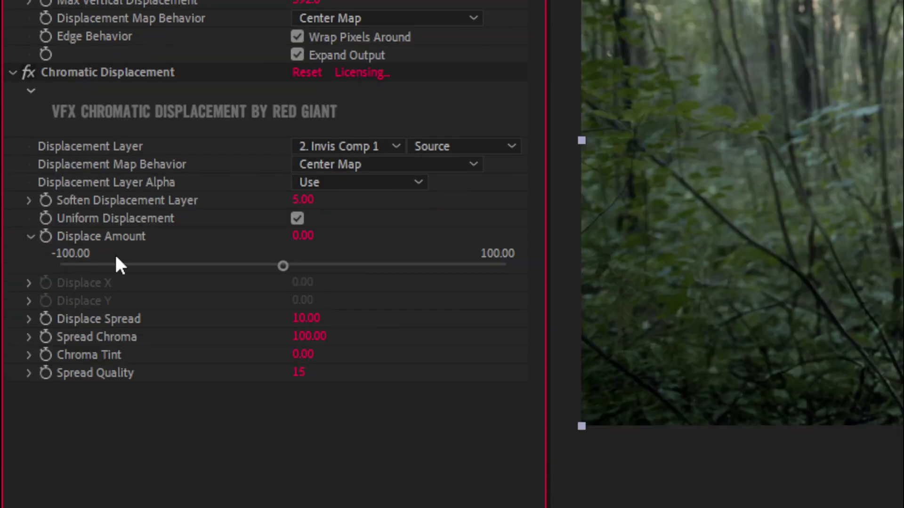
{"action": "left_click_drag", "start_coordinate": [142, 219], "coordinate": [239, 216]}
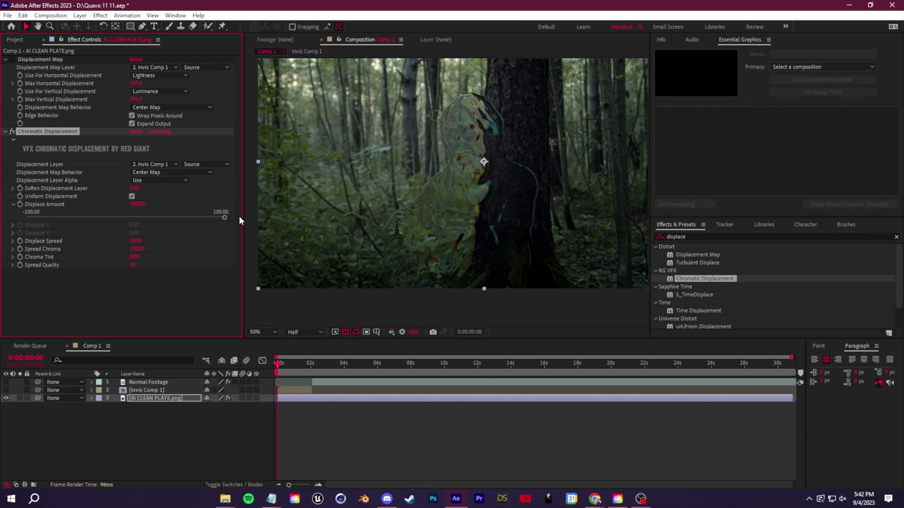
{"action": "scroll", "coordinate": [483, 232], "scroll_direction": "up", "scroll_amount": 1}
{"action": "left_click_drag", "start_coordinate": [466, 190], "coordinate": [432, 226]}
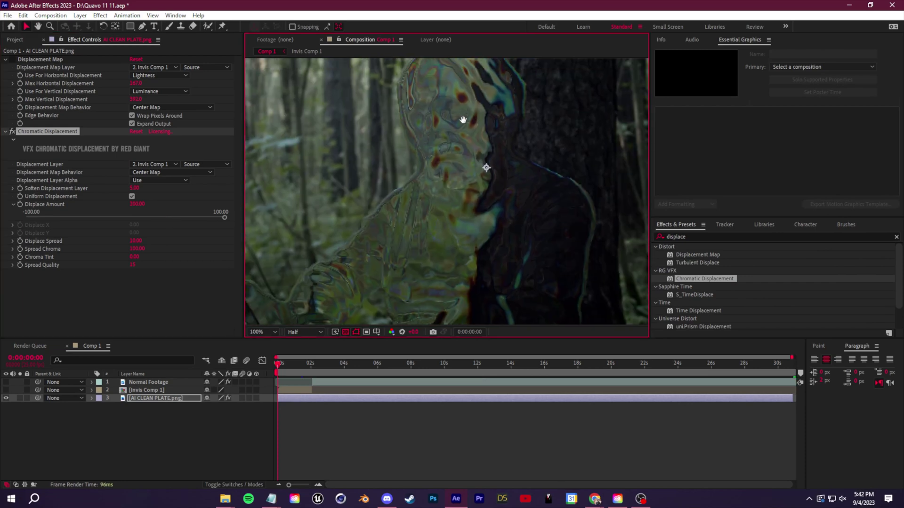
{"action": "left_click_drag", "start_coordinate": [462, 120], "coordinate": [450, 145]}
- Reduce Soften Displacement Layer to 0
{"action": "left_click", "coordinate": [14, 188]}
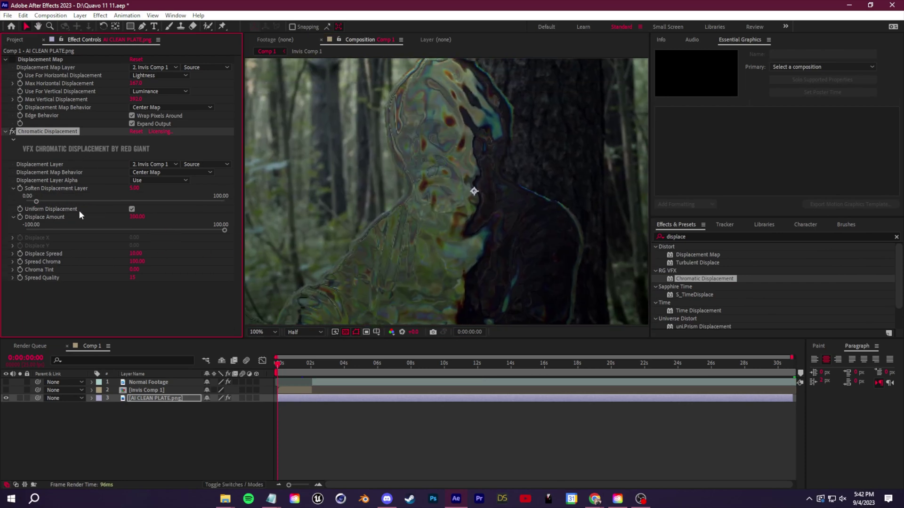
{"action": "mouse_move", "coordinate": [48, 205]}
{"action": "left_mouse_down"}
{"action": "mouse_move", "coordinate": [66, 201]}
{"action": "mouse_move", "coordinate": [18, 206]}
{"action": "mouse_move", "coordinate": [30, 204]}
{"action": "left_mouse_up"}
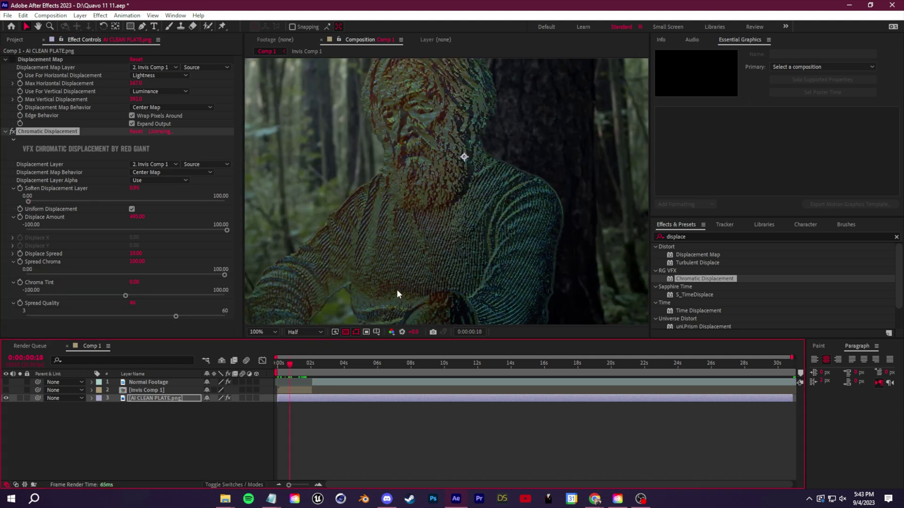
{"action": "scroll", "coordinate": [398, 291], "scroll_direction": "down", "scroll_amount": 2}
{"action": "scroll", "coordinate": [408, 229], "scroll_direction": "up", "scroll_amount": 1}
{"action": "left_click_drag", "start_coordinate": [403, 259], "coordinate": [451, 242]}
{"action": "left_click_drag", "start_coordinate": [290, 367], "coordinate": [266, 370]}
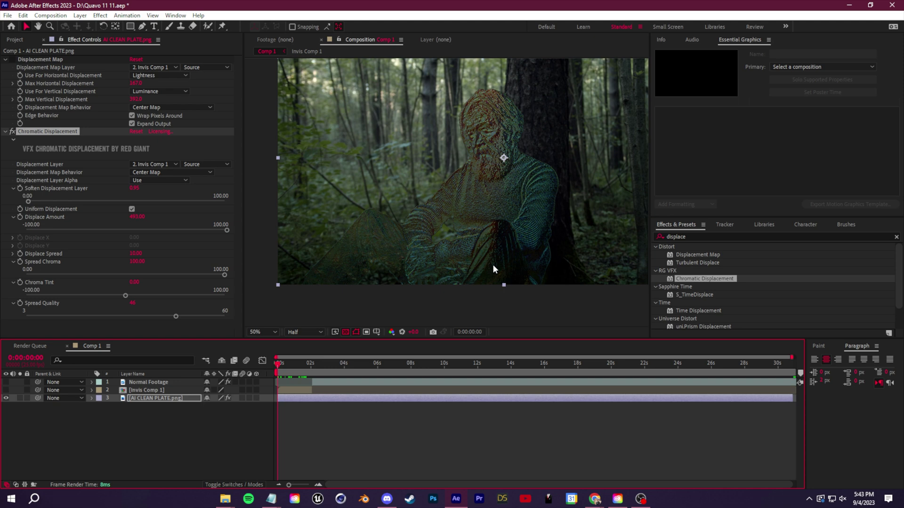
- Set the preview resolution to Half and play the chromatic effect from the start
{"action": "scroll", "coordinate": [342, 231], "scroll_direction": "down", "scroll_amount": 2}
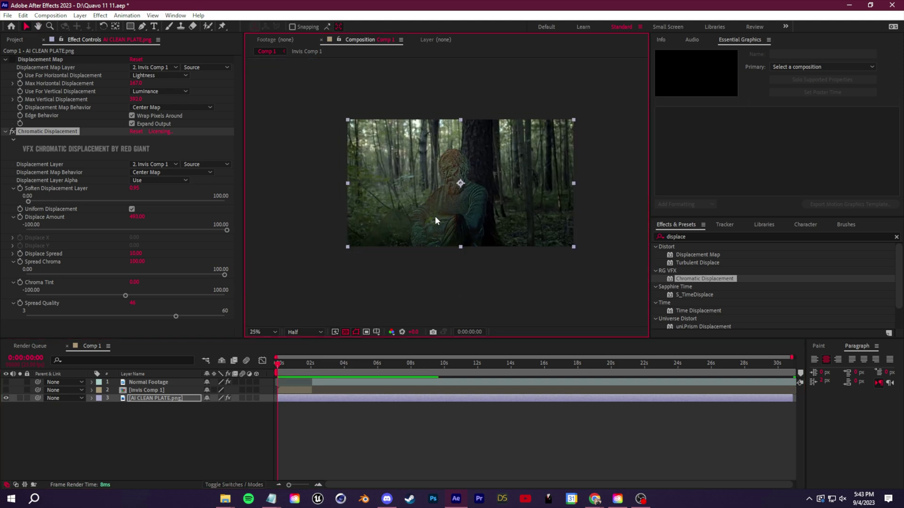
{"action": "scroll", "coordinate": [435, 220], "scroll_direction": "up", "scroll_amount": 2}
{"action": "left_click_drag", "start_coordinate": [285, 363], "coordinate": [307, 366]}
{"action": "scroll", "coordinate": [425, 218], "scroll_direction": "up", "scroll_amount": 1}
{"action": "scroll", "coordinate": [424, 219], "scroll_direction": "down", "scroll_amount": 1}
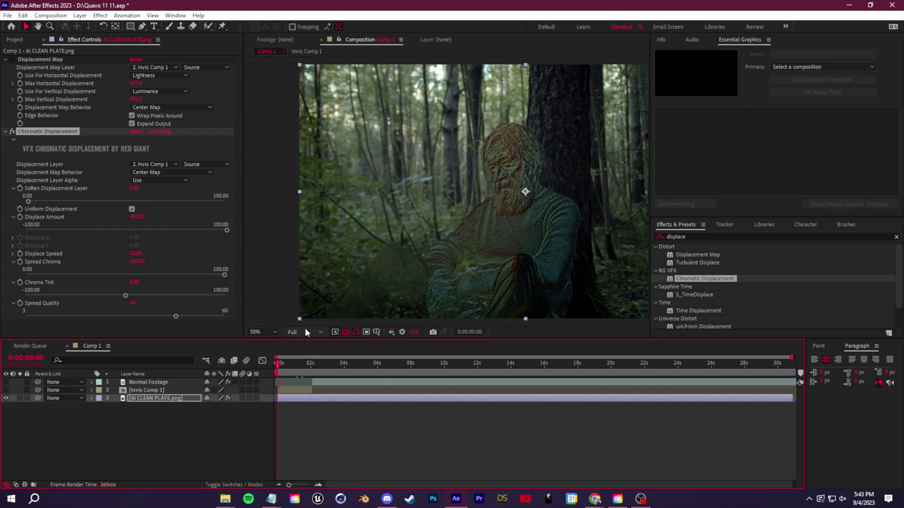
{"action": "left_click", "coordinate": [305, 332]}
{"action": "left_click", "coordinate": [311, 367]}
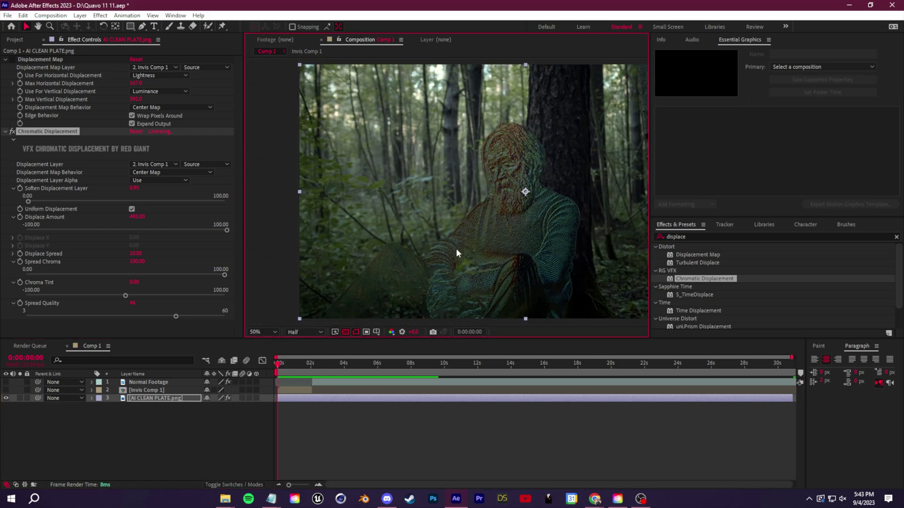
{"action": "scroll", "coordinate": [456, 248], "scroll_direction": "down", "scroll_amount": 2}
{"action": "scroll", "coordinate": [404, 279], "scroll_direction": "up", "scroll_amount": 2}
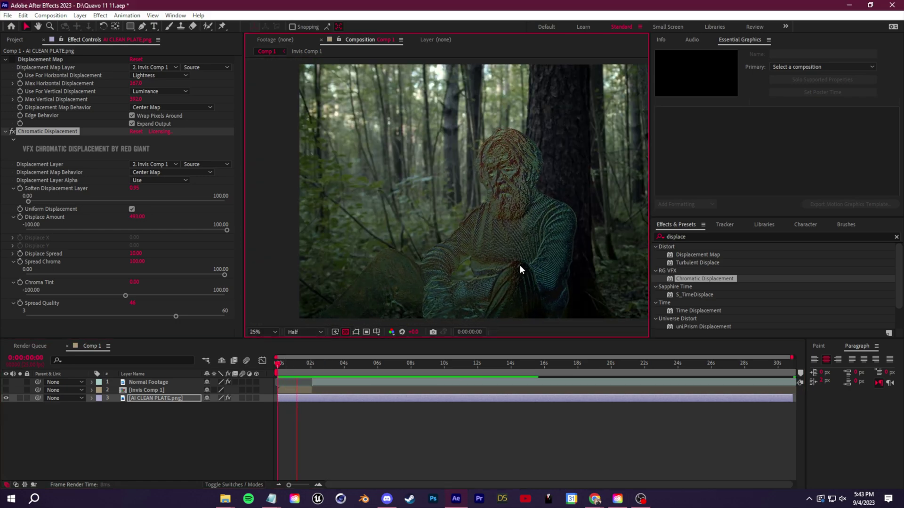
{"action": "scroll", "coordinate": [520, 266], "scroll_direction": "down", "scroll_amount": 1}
{"action": "left_click_drag", "start_coordinate": [333, 363], "coordinate": [273, 377]}
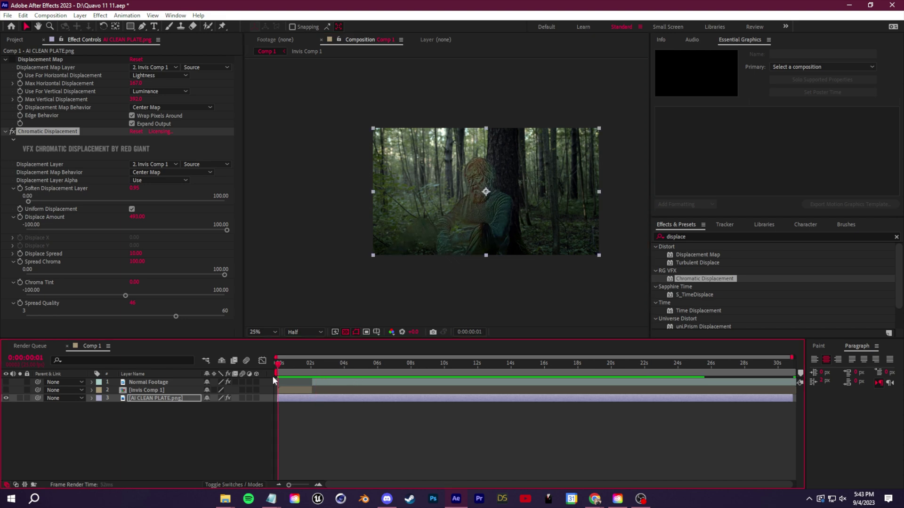
{"action": "key", "text": "space"}
{"action": "key", "text": "space"}
{"action": "mouse_move", "coordinate": [323, 366]}
{"action": "left_mouse_down"}
{"action": "mouse_move", "coordinate": [355, 363]}
{"action": "mouse_move", "coordinate": [314, 363]}
{"action": "left_mouse_up"}
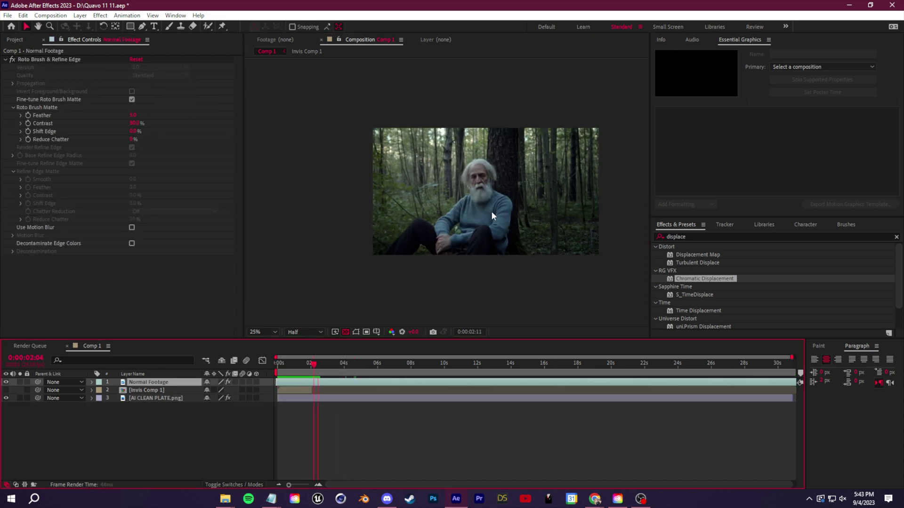
- Duplicate Normal Footage starting at 0s and delete the copy's Roto Brush & Refine Edge effect
{"action": "scroll", "coordinate": [512, 262], "scroll_direction": "up", "scroll_amount": 1}
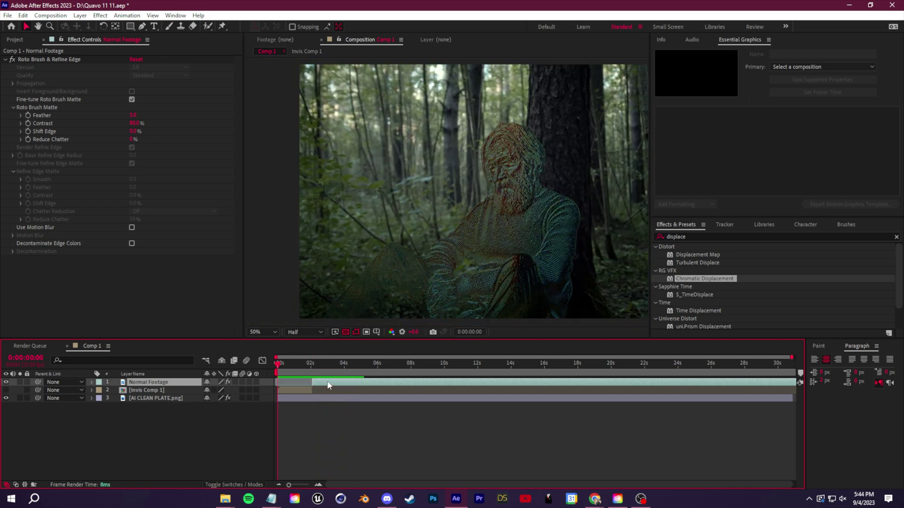
{"action": "key", "text": "ctrl+d"}
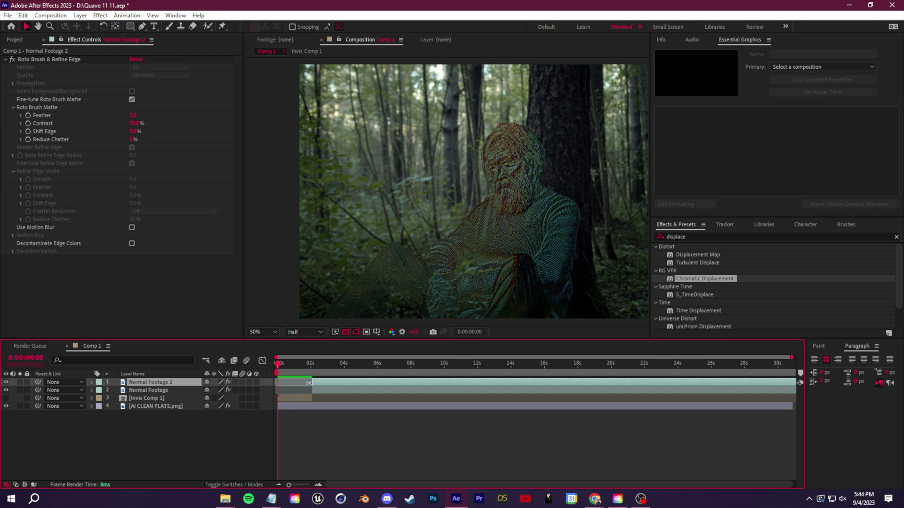
{"action": "left_click_drag", "start_coordinate": [308, 383], "coordinate": [277, 383]}
{"action": "left_click", "coordinate": [26, 61]}
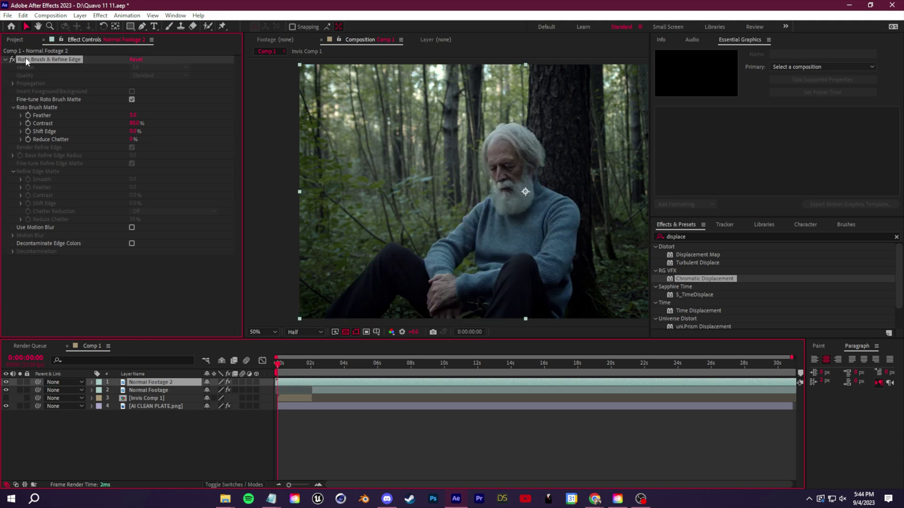
{"action": "key", "text": "Delete"}
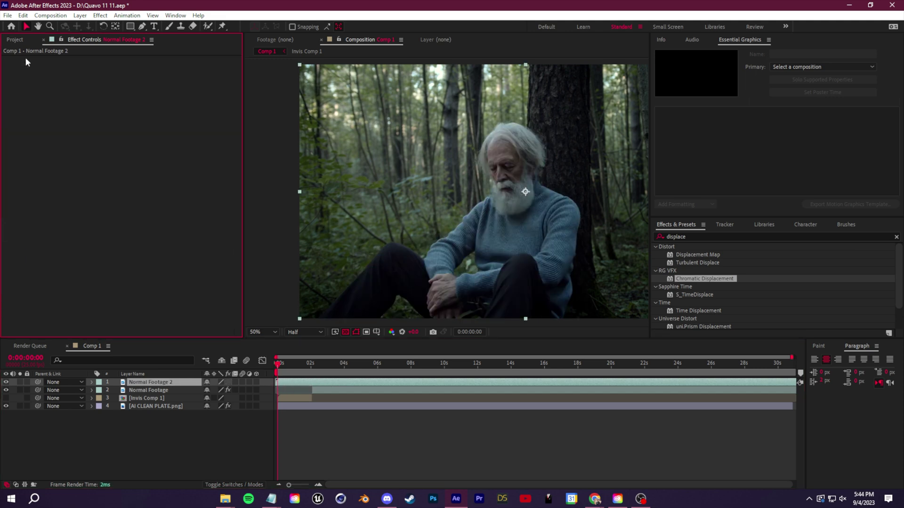
- Rename the copy to TRACK NORMAL FOOTAGE and scrub through it
{"action": "right_click", "coordinate": [164, 385]}
{"action": "left_click", "coordinate": [218, 358]}
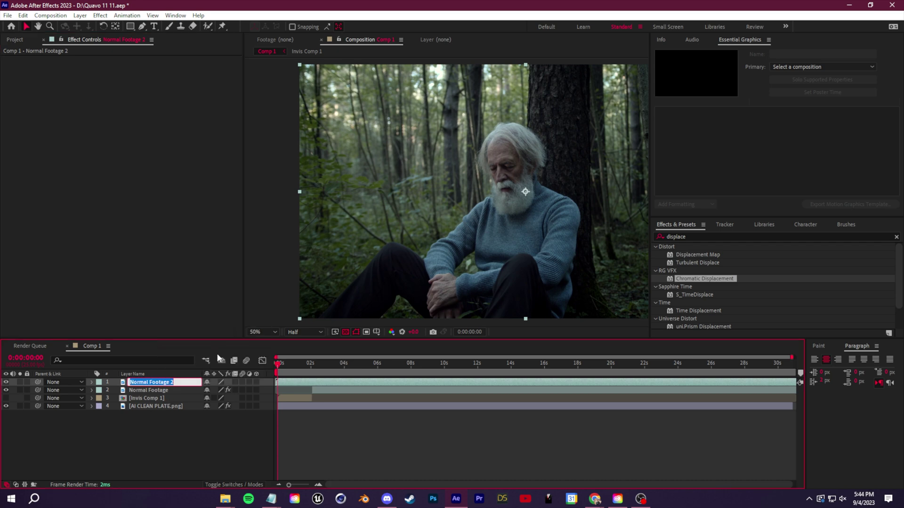
{"action": "type", "text": "TRACK NORMAL FOOT"}
{"action": "type", "text": "AGE"}
{"action": "key", "text": "Return"}
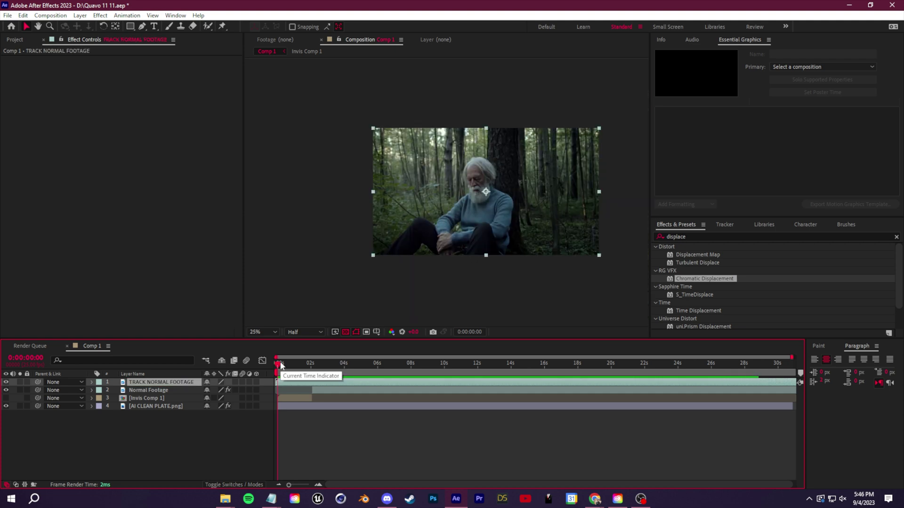
{"action": "left_click_drag", "start_coordinate": [278, 365], "coordinate": [222, 400]}
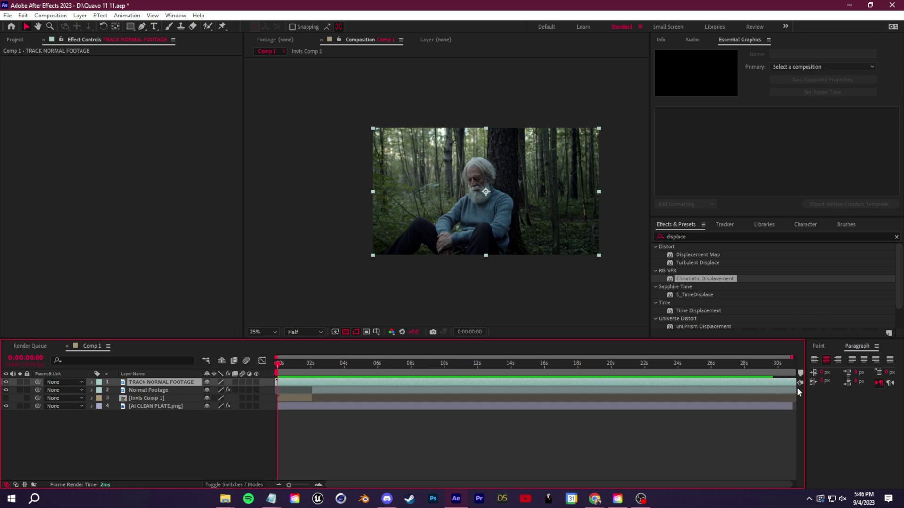
{"action": "scroll", "coordinate": [683, 413], "scroll_direction": "down", "scroll_amount": 1}
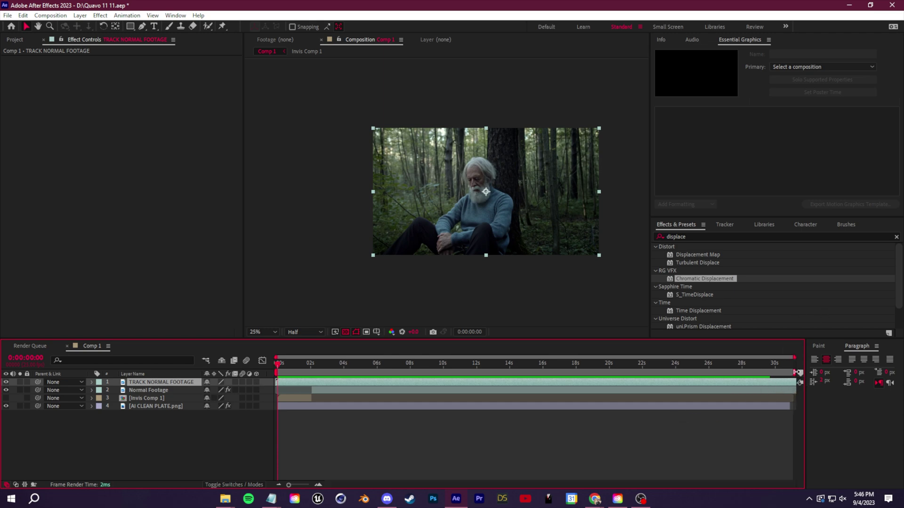
- Trim Comp 1 to a work area ending around 2.5 seconds and play it back
{"action": "left_click_drag", "start_coordinate": [797, 373], "coordinate": [317, 377]}
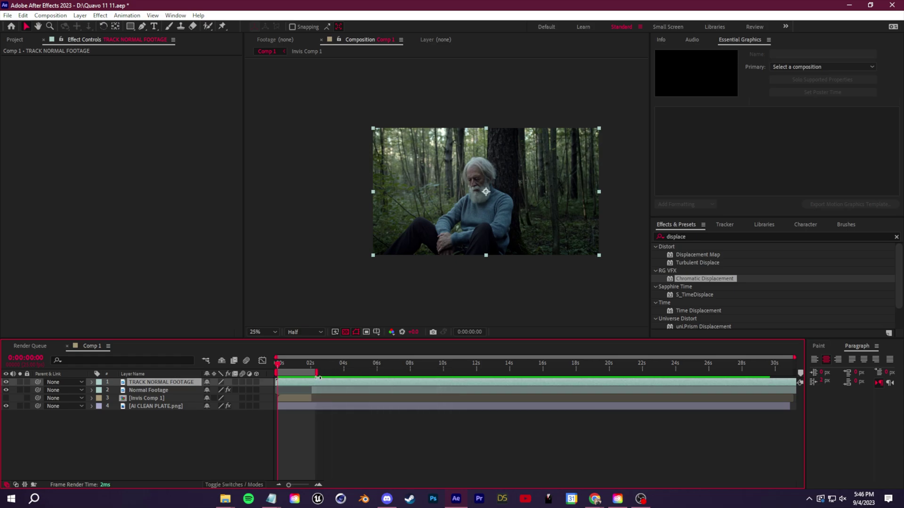
{"action": "right_click", "coordinate": [316, 375]}
{"action": "left_click", "coordinate": [337, 399]}
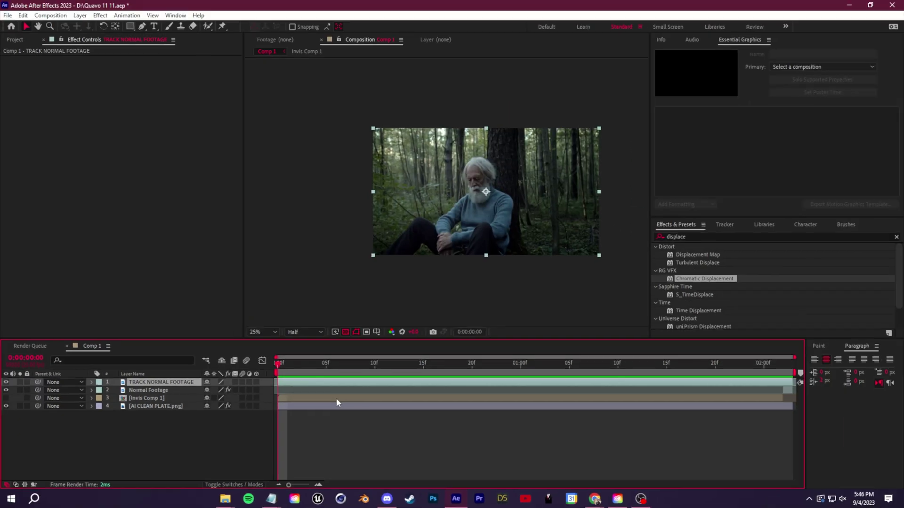
{"action": "key", "text": "space"}
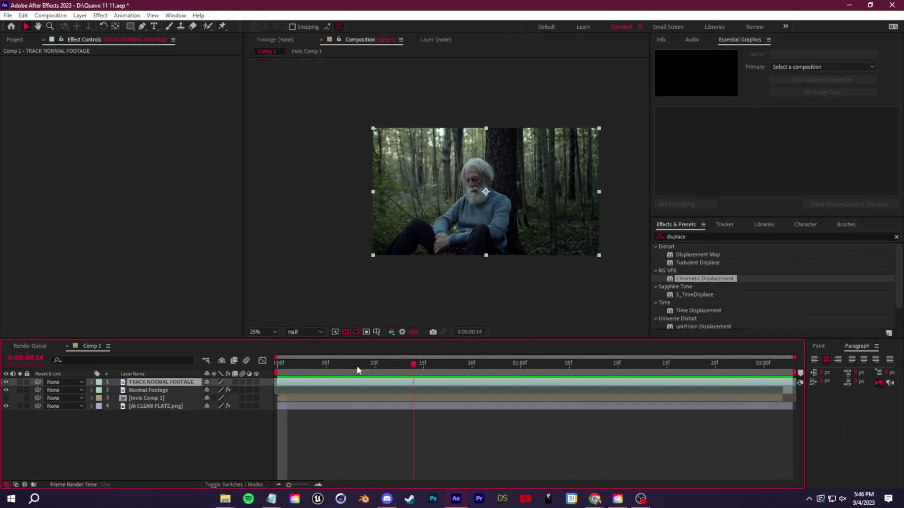
- Apply Track Camera to the TRACK NORMAL FOOTAGE layer and zoom the viewer out
{"action": "right_click", "coordinate": [148, 385]}
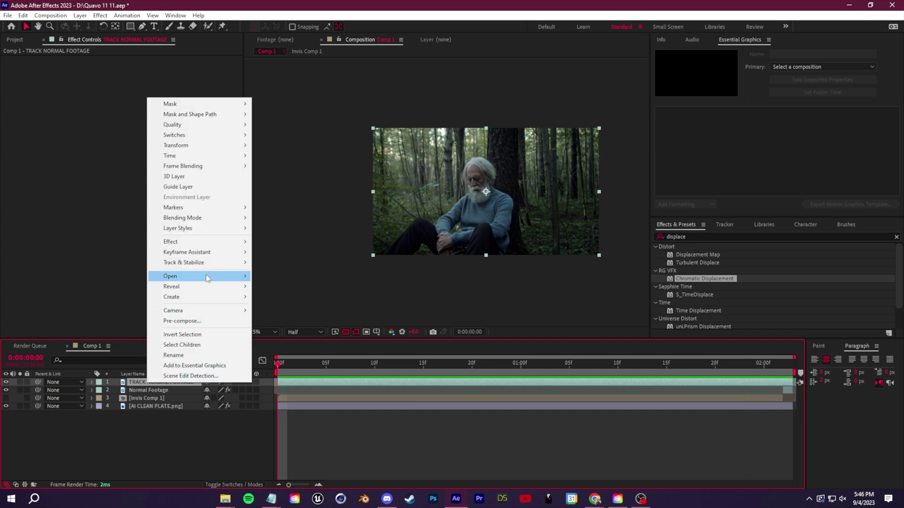
{"action": "mouse_move", "coordinate": [203, 262]}
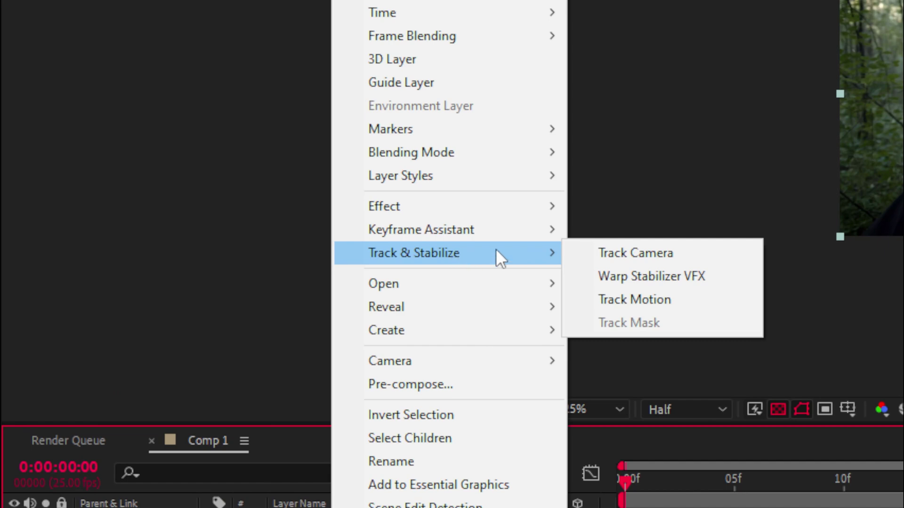
{"action": "left_click", "coordinate": [638, 253]}
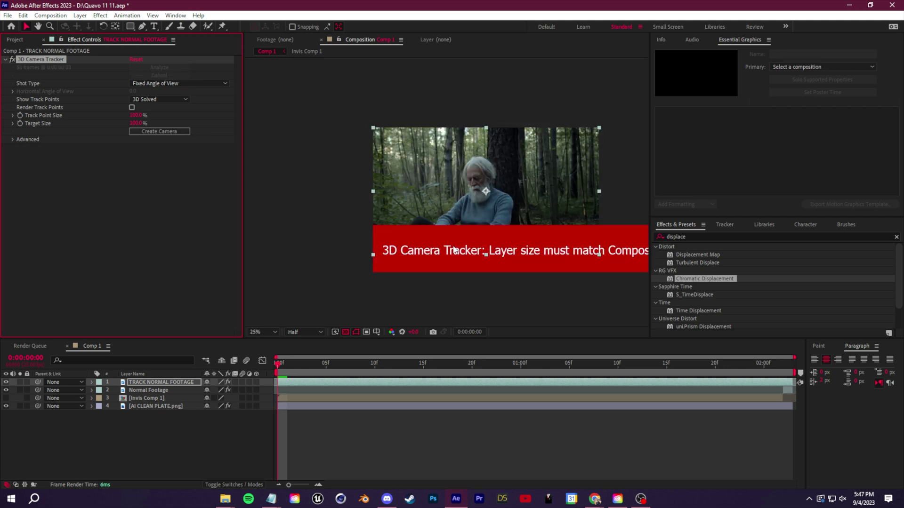
{"action": "key", "text": "comma"}
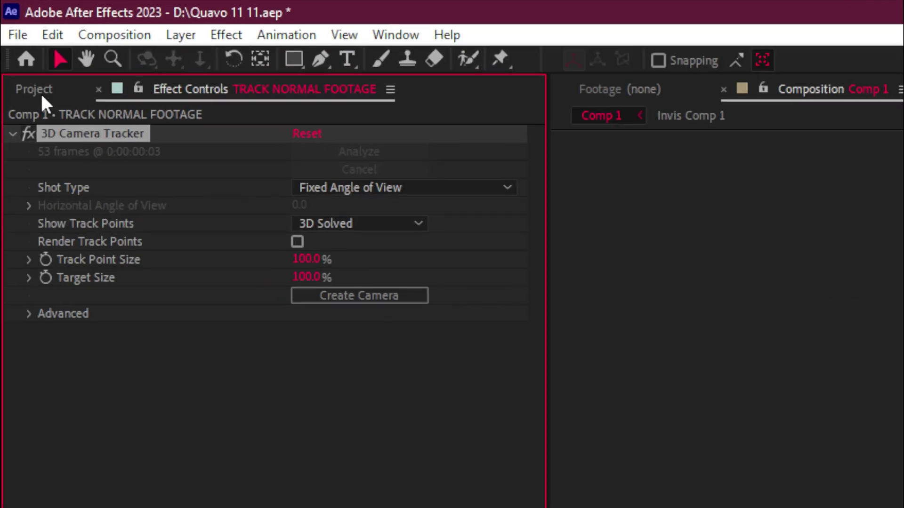
- Check the clip's 4096×2160 resolution and resize Comp 1 to match in Composition Settings
{"action": "left_click", "coordinate": [18, 41]}
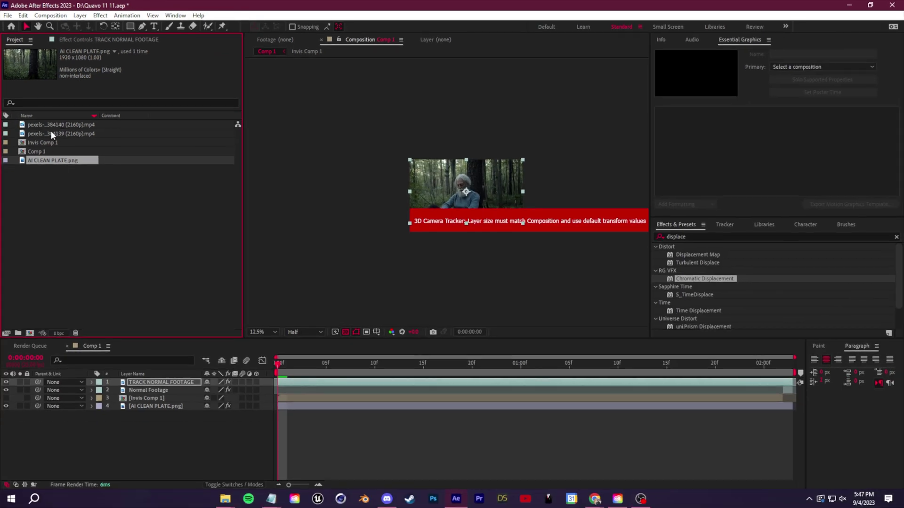
{"action": "left_click", "coordinate": [59, 127]}
{"action": "left_click", "coordinate": [80, 134]}
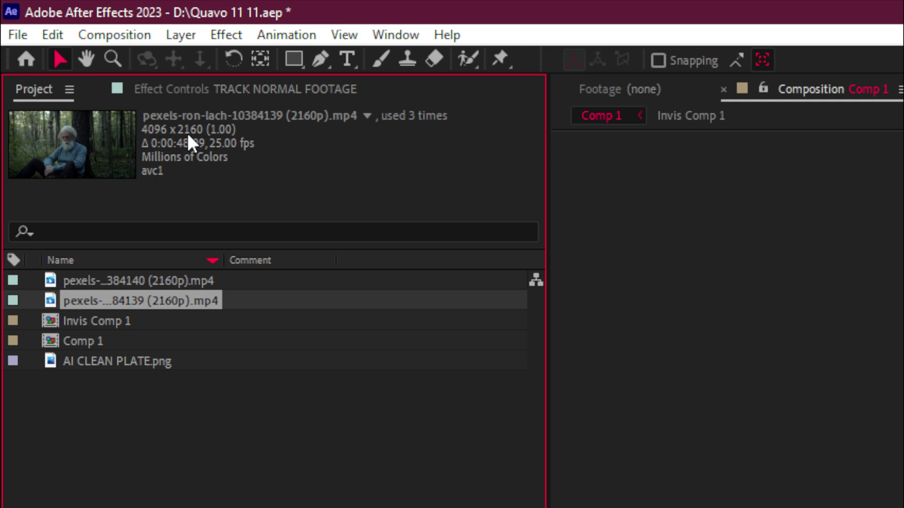
{"action": "left_click", "coordinate": [125, 34]}
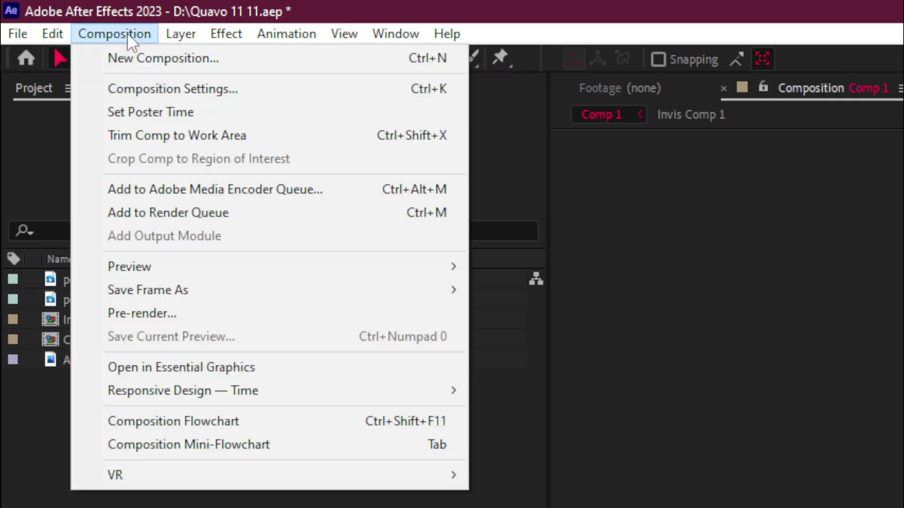
{"action": "left_click", "coordinate": [161, 87]}
{"action": "left_click_drag", "start_coordinate": [373, 262], "coordinate": [858, 202]}
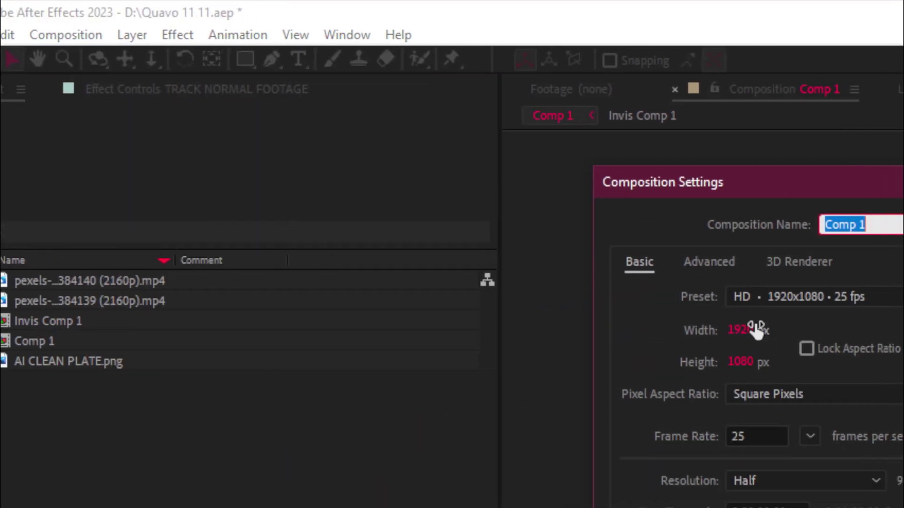
{"action": "left_click", "coordinate": [740, 330]}
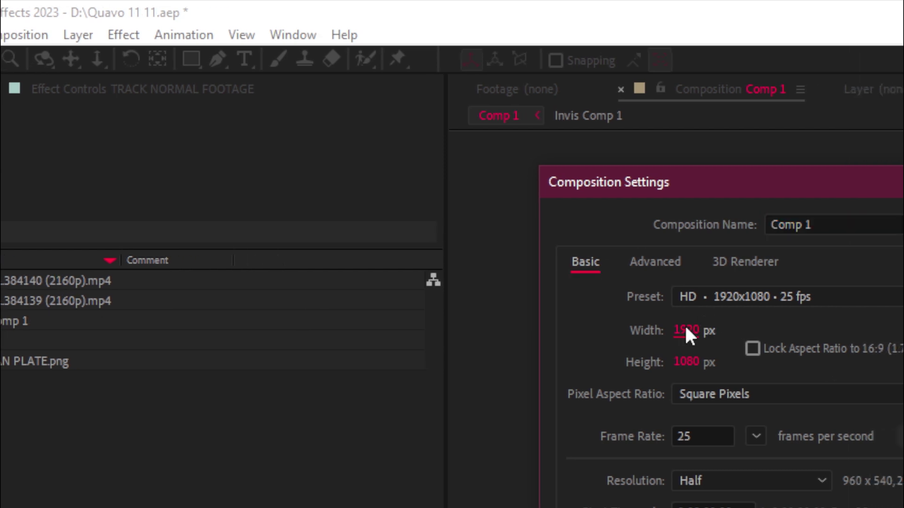
{"action": "left_click", "coordinate": [484, 316]}
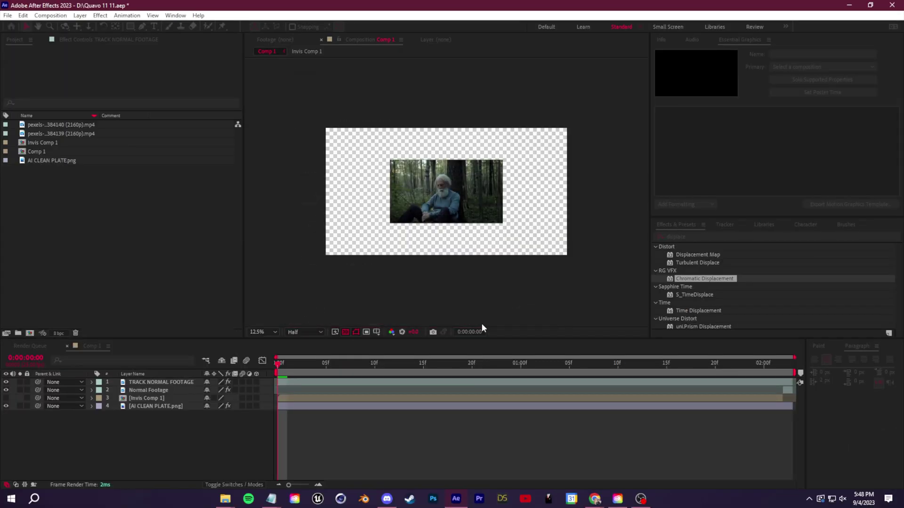
- Fit the TRACK NORMAL FOOTAGE layer to the comp
{"action": "right_click", "coordinate": [155, 382]}
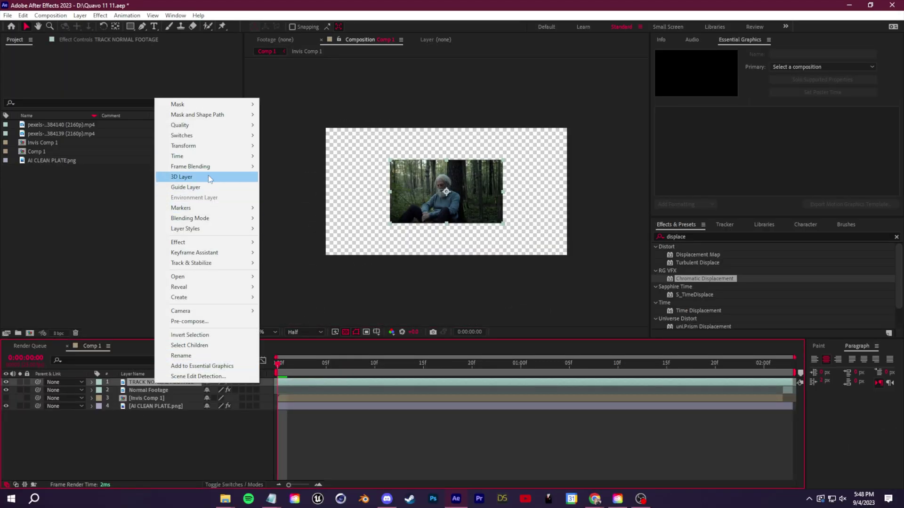
{"action": "mouse_move", "coordinate": [207, 146]}
{"action": "left_click", "coordinate": [315, 273]}
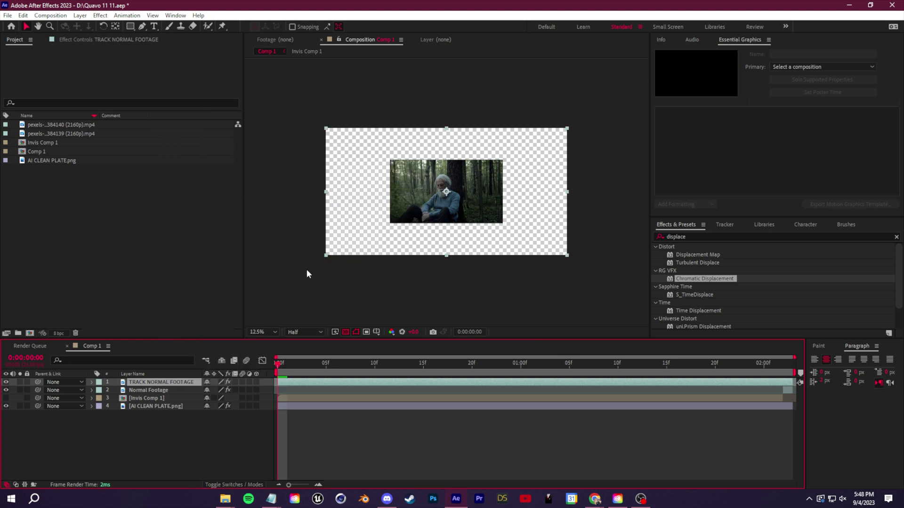
- Create a 3D Tracker Camera from the 3D Camera Tracker's solved track
{"action": "left_click", "coordinate": [84, 40]}
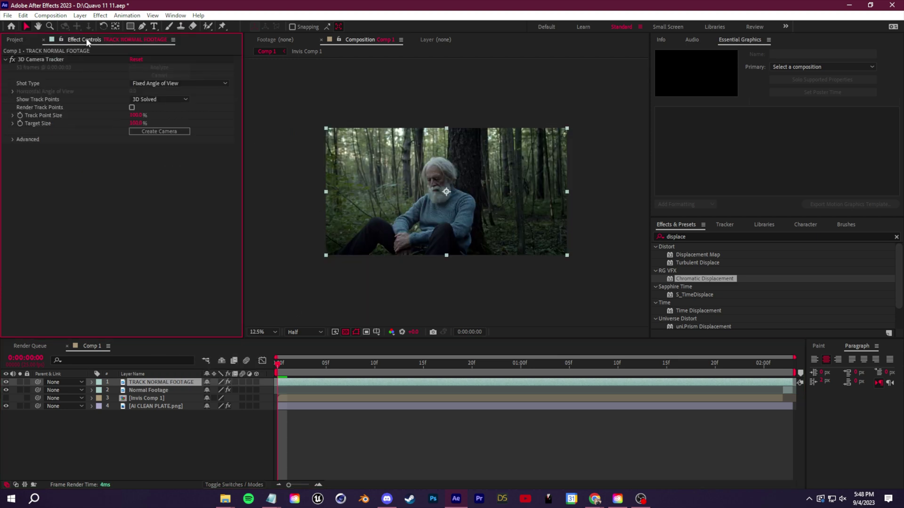
{"action": "left_click", "coordinate": [36, 60]}
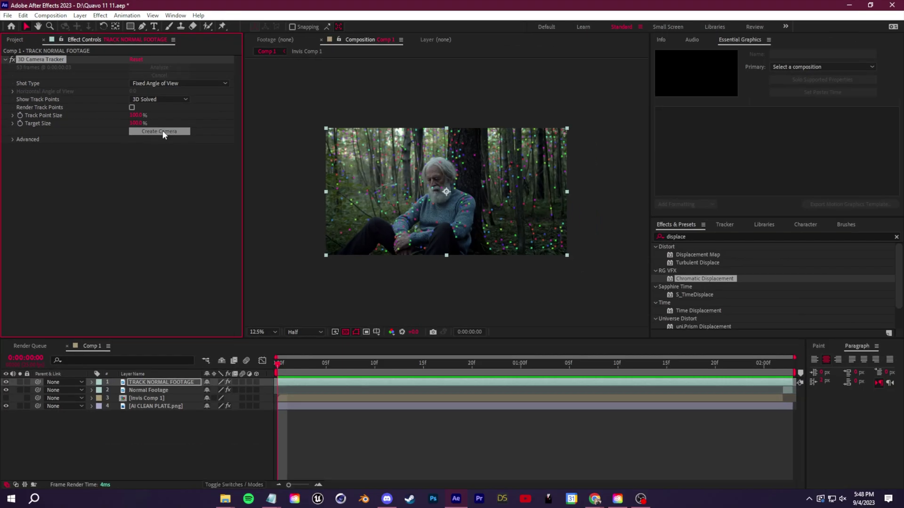
{"action": "left_click", "coordinate": [162, 131]}
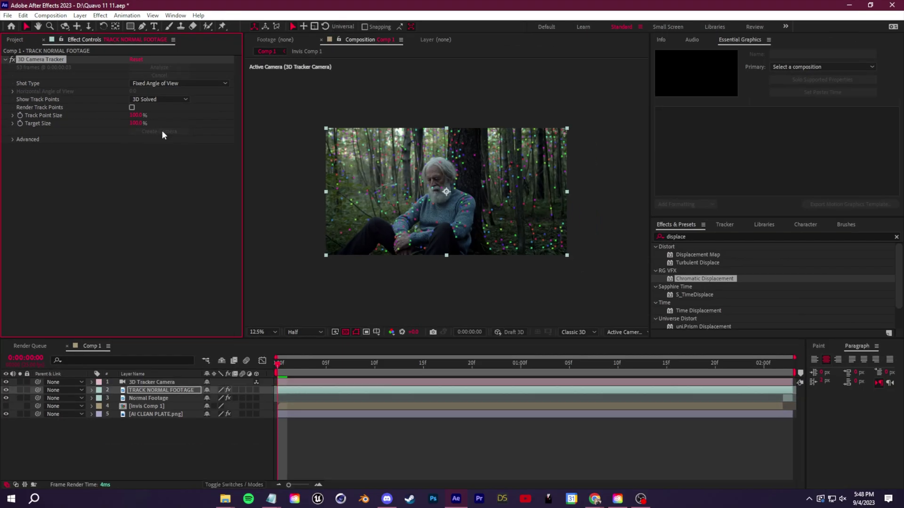
- Switch layers 2–5, including the footage, Invis Comp 1 and AI CLEAN PLATE.png, to 3D
{"action": "left_click", "coordinate": [157, 384]}
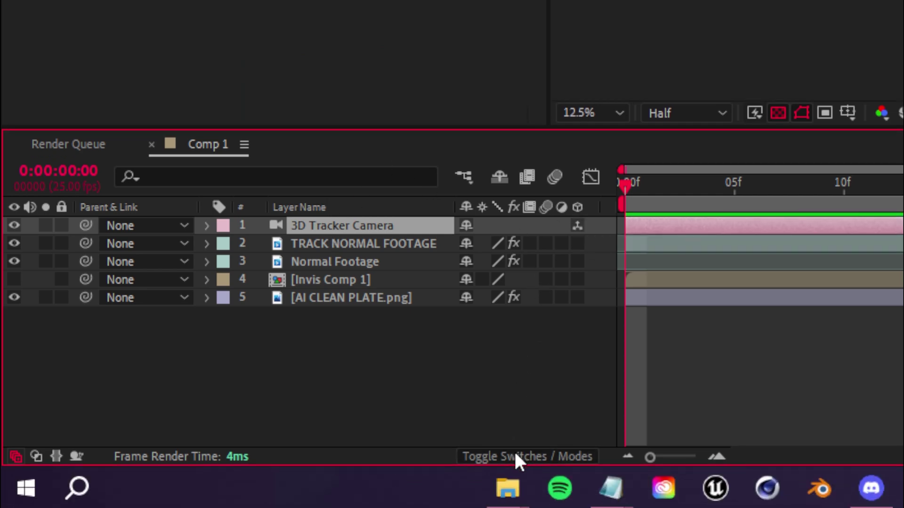
{"action": "left_click", "coordinate": [513, 490]}
{"action": "left_click", "coordinate": [513, 460]}
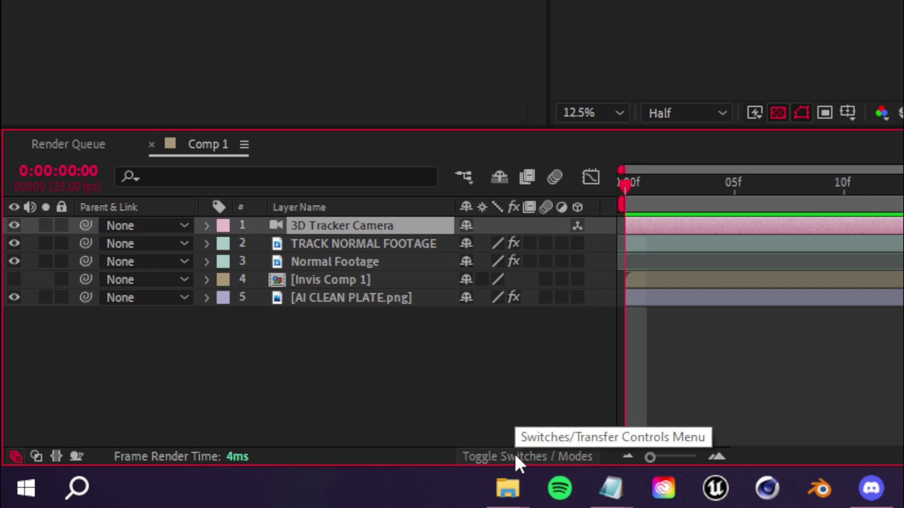
{"action": "left_click", "coordinate": [416, 298]}
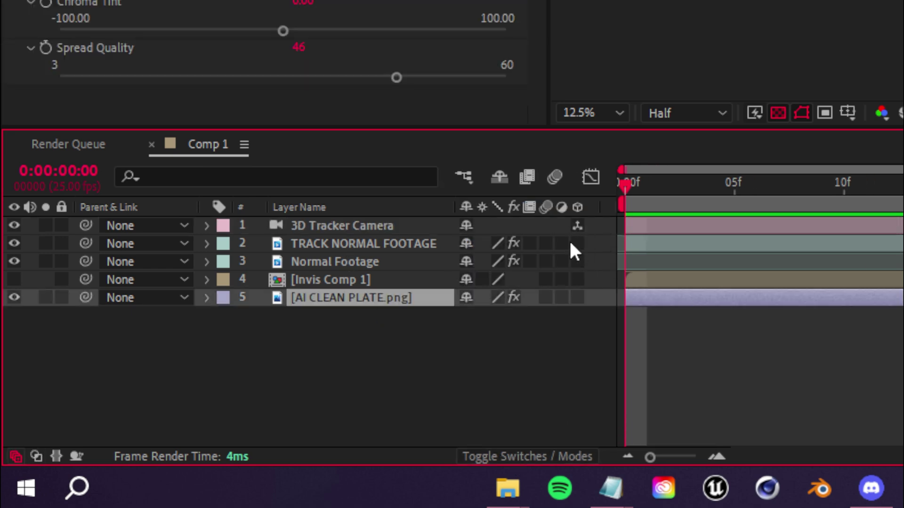
{"action": "left_click_drag", "start_coordinate": [577, 244], "coordinate": [582, 286]}
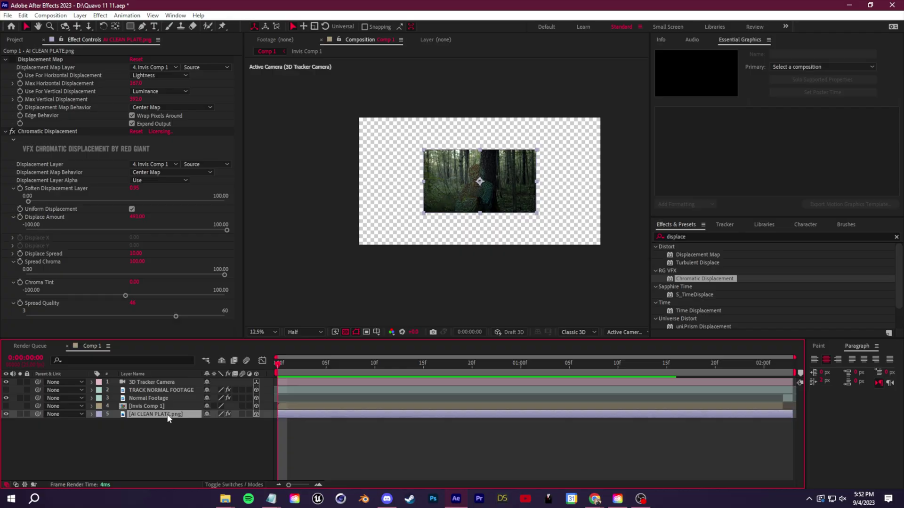
{"action": "right_click", "coordinate": [168, 419]}
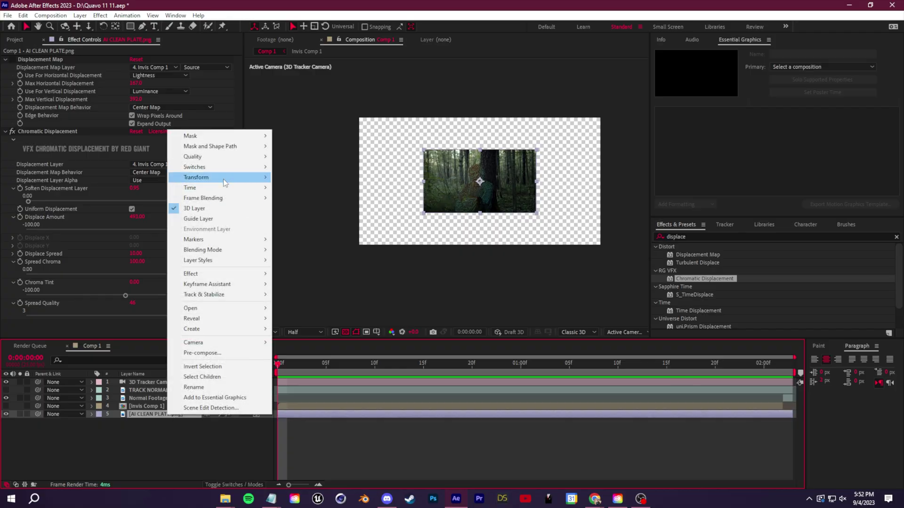
{"action": "mouse_move", "coordinate": [240, 177]}
{"action": "left_click", "coordinate": [332, 302]}
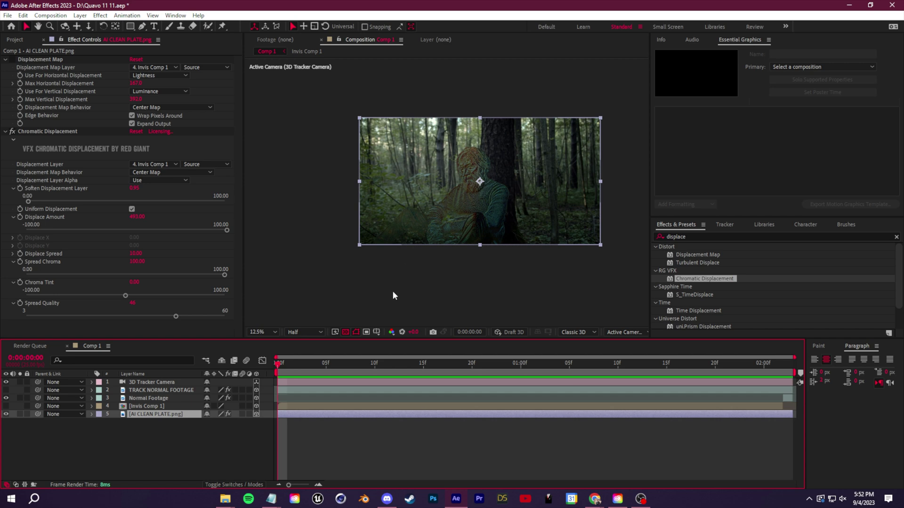
{"action": "key", "text": "period"}
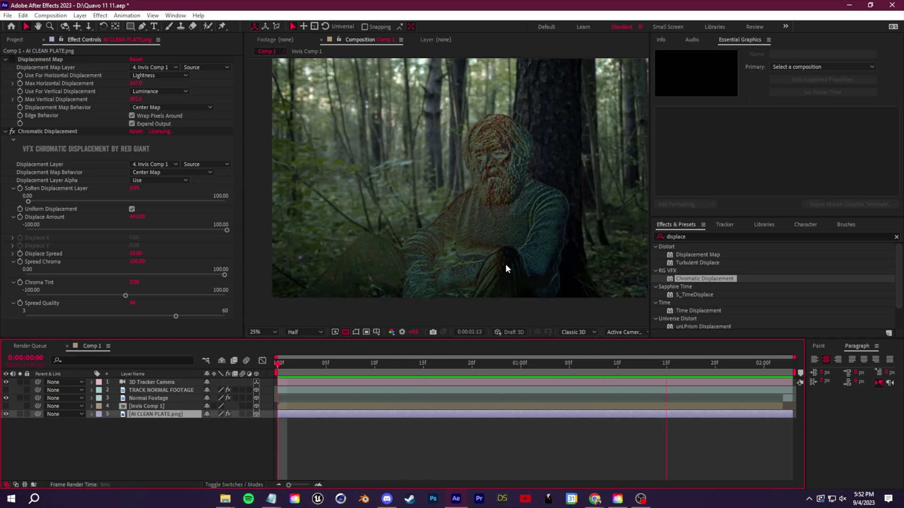
{"action": "key", "text": "comma"}
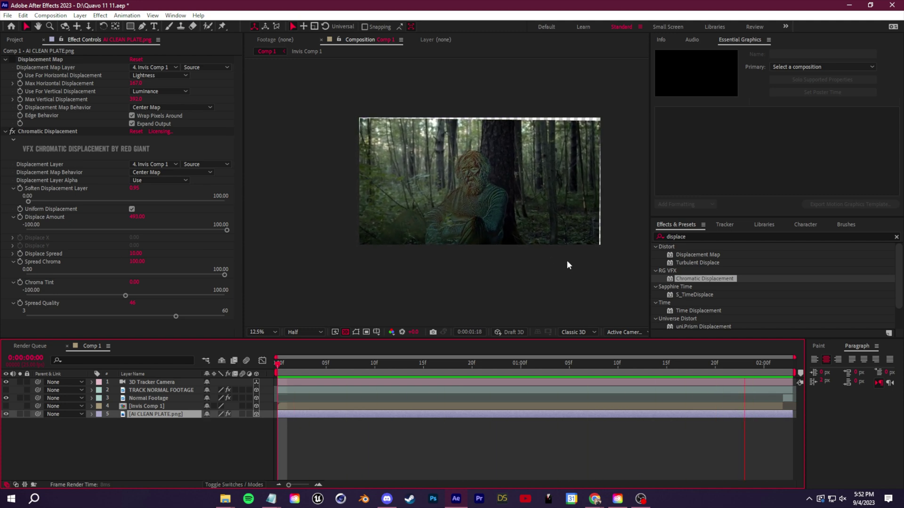
- Fit both Invis Comp 1 and Normal Footage to the comp
{"action": "key", "text": "space"}
{"action": "right_click", "coordinate": [153, 405]}
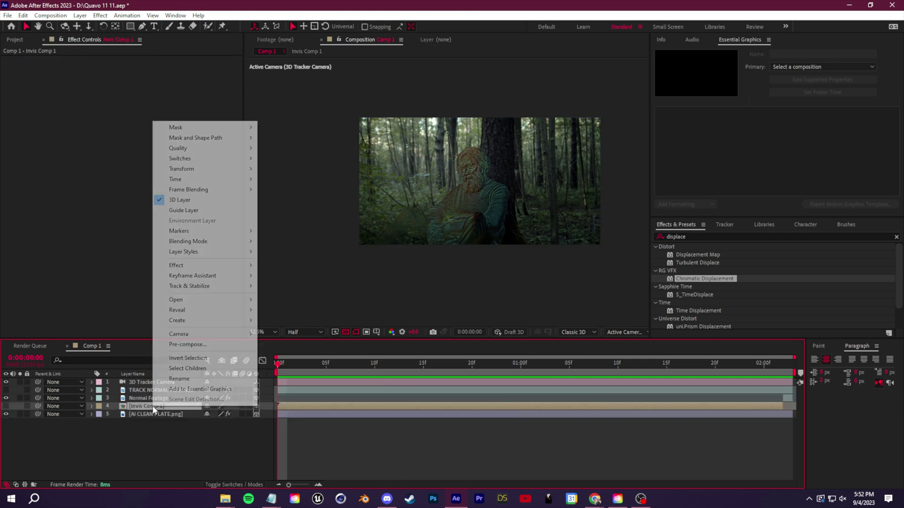
{"action": "mouse_move", "coordinate": [201, 171]}
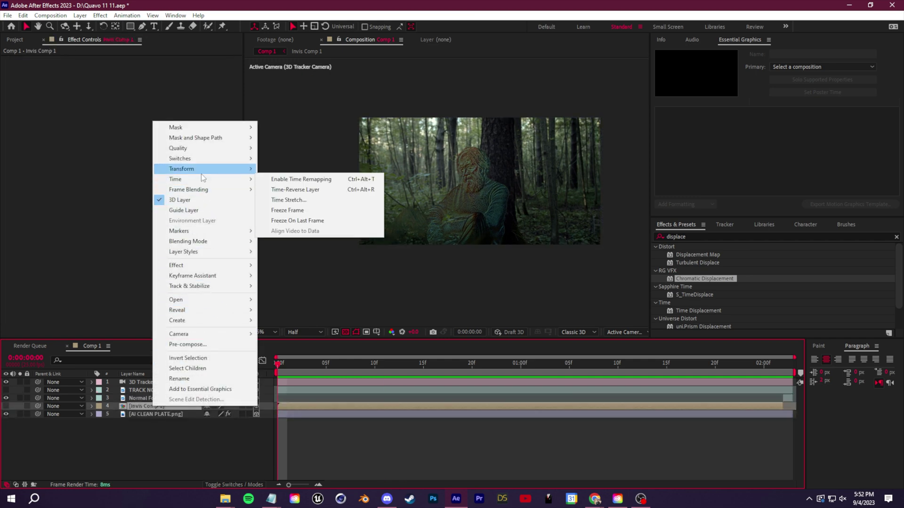
{"action": "left_click", "coordinate": [313, 296]}
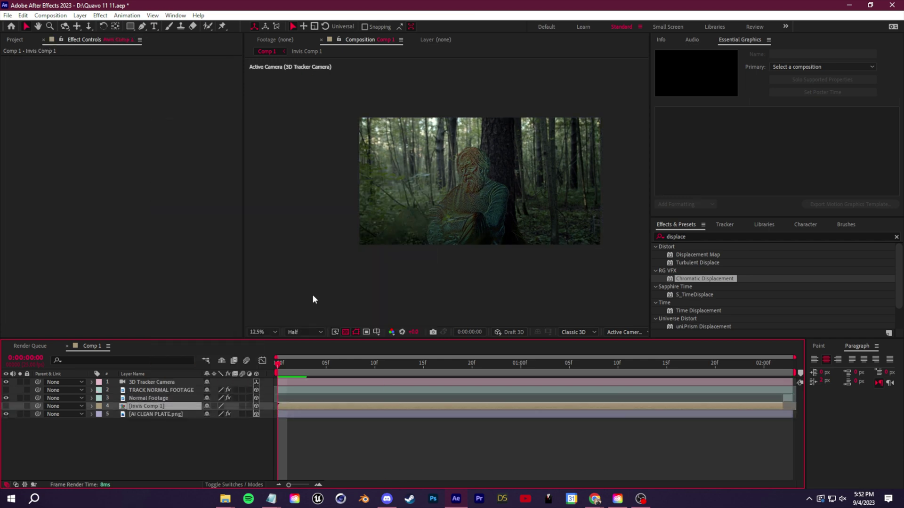
{"action": "right_click", "coordinate": [159, 398]}
{"action": "mouse_move", "coordinate": [189, 162]}
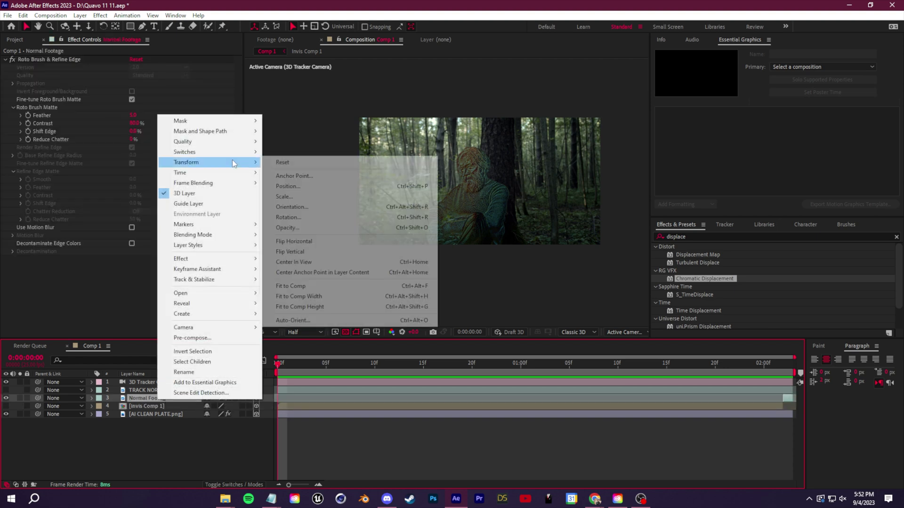
{"action": "left_click", "coordinate": [306, 287]}
- Turn AI CLEAN PLATE's Chromatic Displacement on and show the track matte columns
{"action": "left_click", "coordinate": [426, 184]}
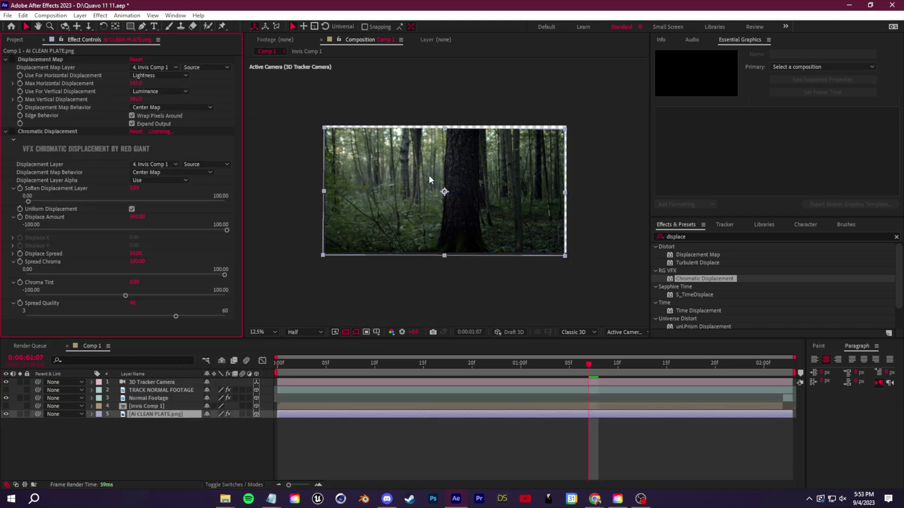
{"action": "left_click", "coordinate": [13, 132]}
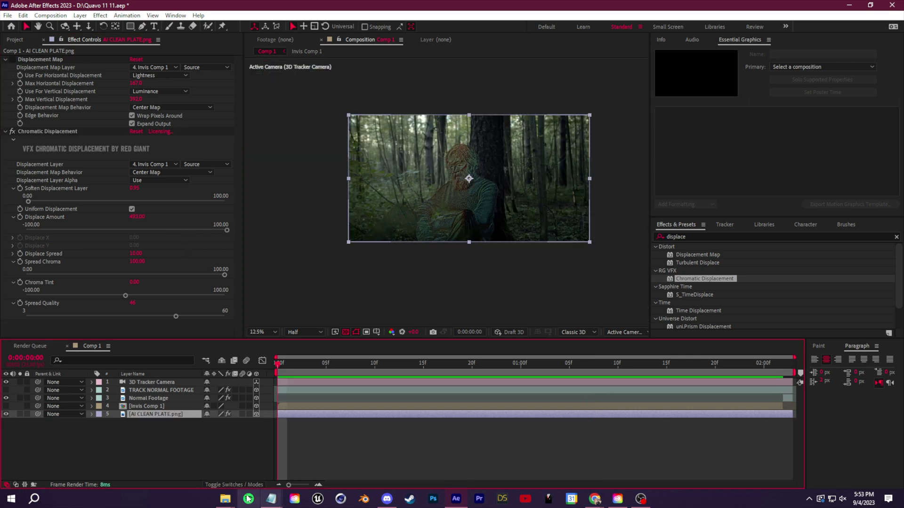
{"action": "left_click", "coordinate": [239, 483]}
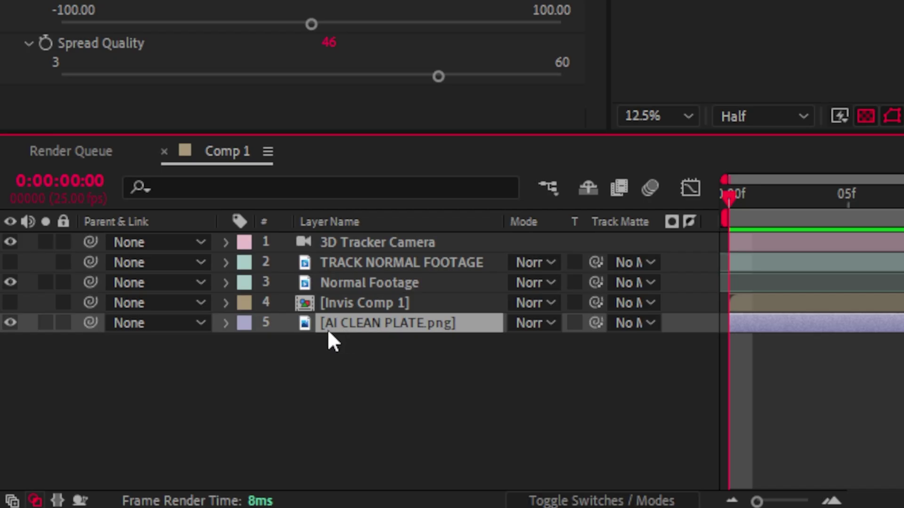
- Set Invis Comp 1 as AI CLEAN PLATE's track matte and preview the glassy figure
{"action": "left_click_drag", "start_coordinate": [238, 414], "coordinate": [142, 407]}
{"action": "left_click_drag", "start_coordinate": [351, 302], "coordinate": [351, 301]}
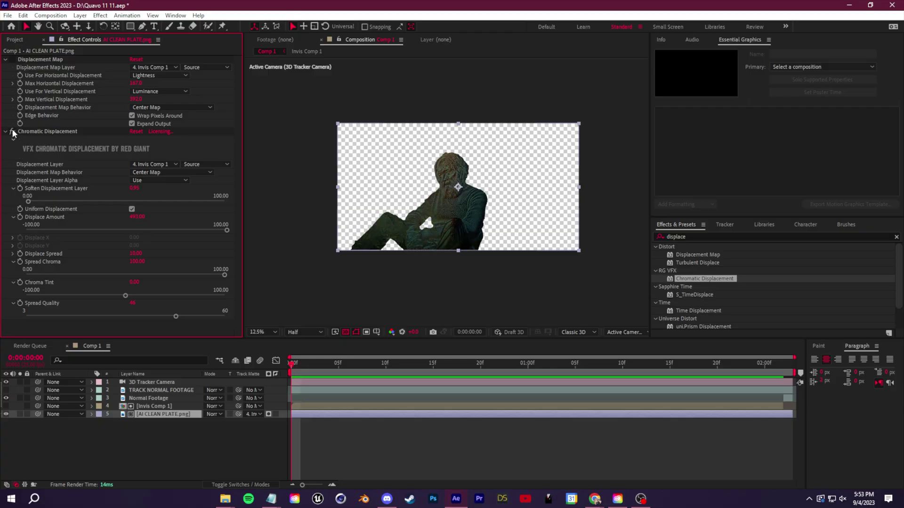
{"action": "key", "text": "space"}
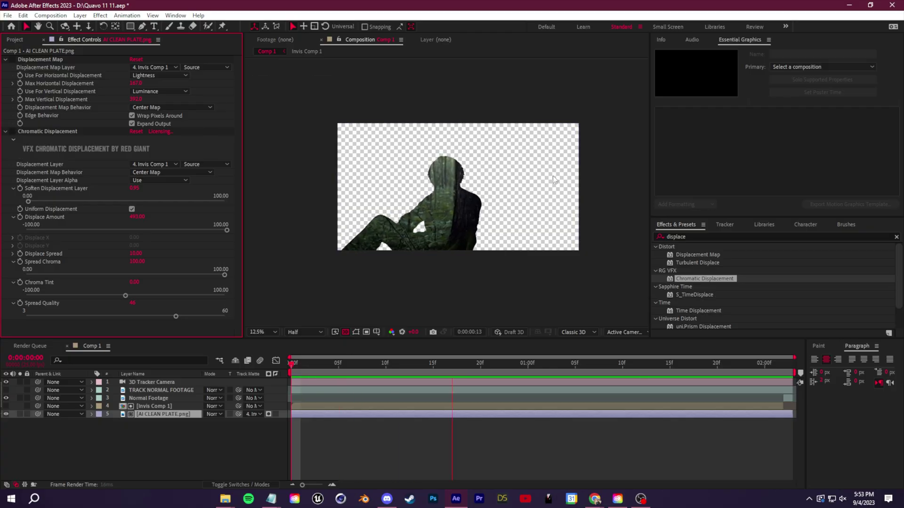
{"action": "key", "text": "space"}
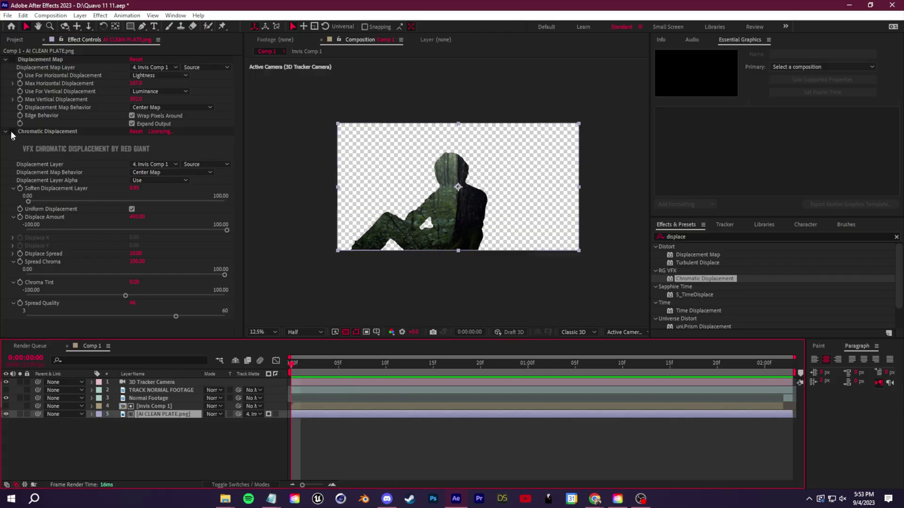
{"action": "left_click", "coordinate": [12, 131]}
{"action": "left_click", "coordinate": [12, 132]}
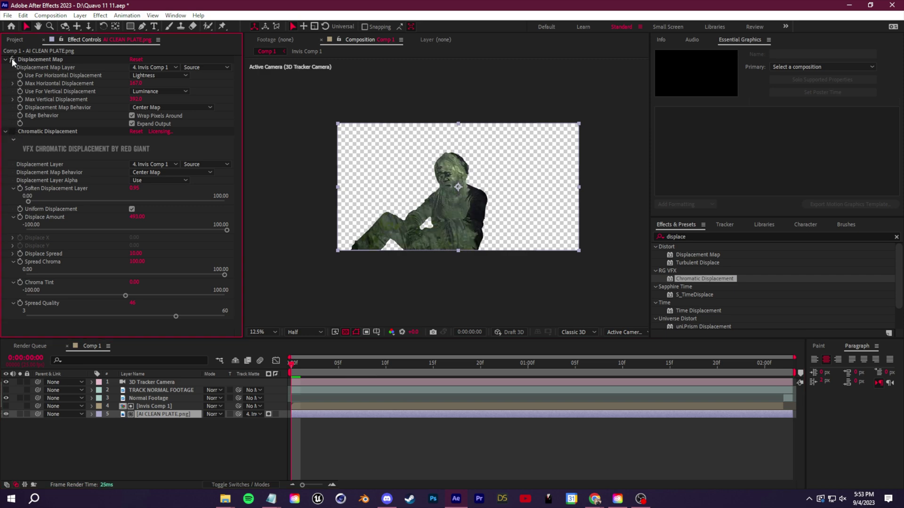
- Make Normal Footage start at 0f and move it to the bottom of the stack
{"action": "left_click", "coordinate": [158, 399]}
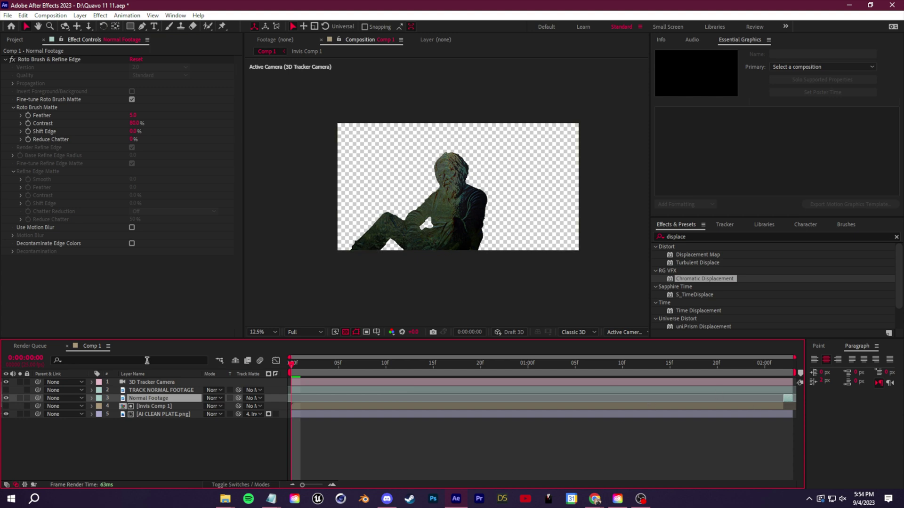
{"action": "left_click_drag", "start_coordinate": [784, 399], "coordinate": [291, 399]}
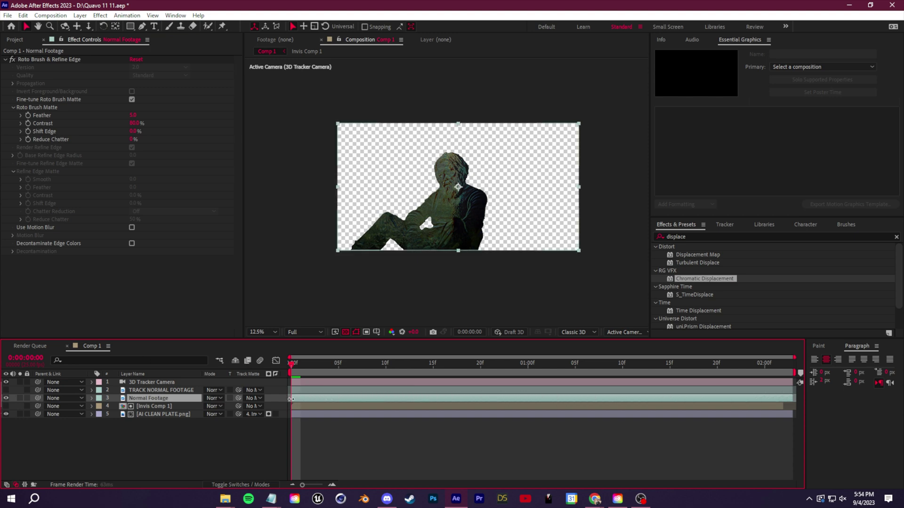
{"action": "left_click_drag", "start_coordinate": [165, 403], "coordinate": [158, 422]}
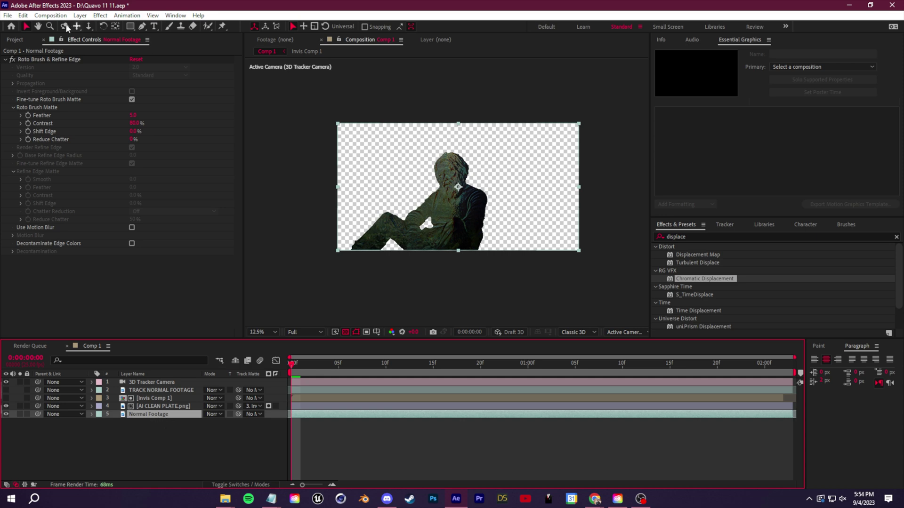
- Delete the Roto Brush & Refine Edge effect from Normal Footage
{"action": "left_click", "coordinate": [34, 61]}
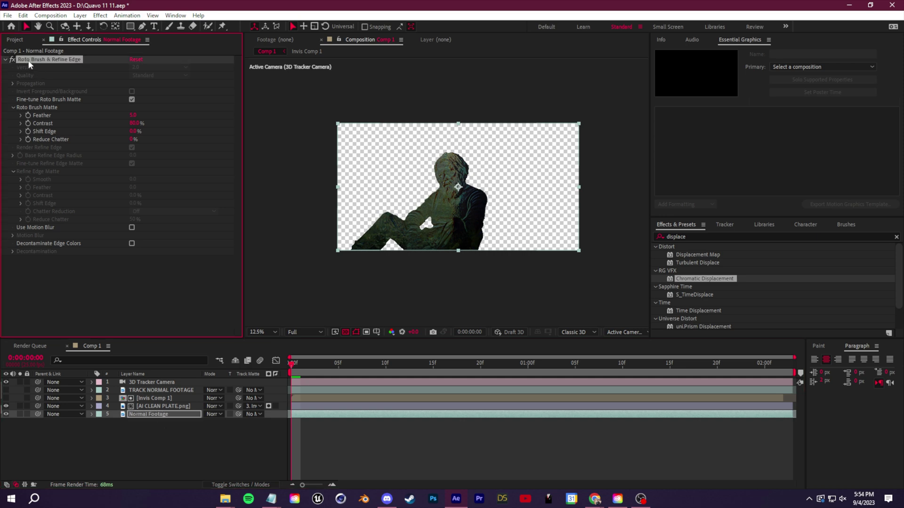
{"action": "key", "text": "Delete"}
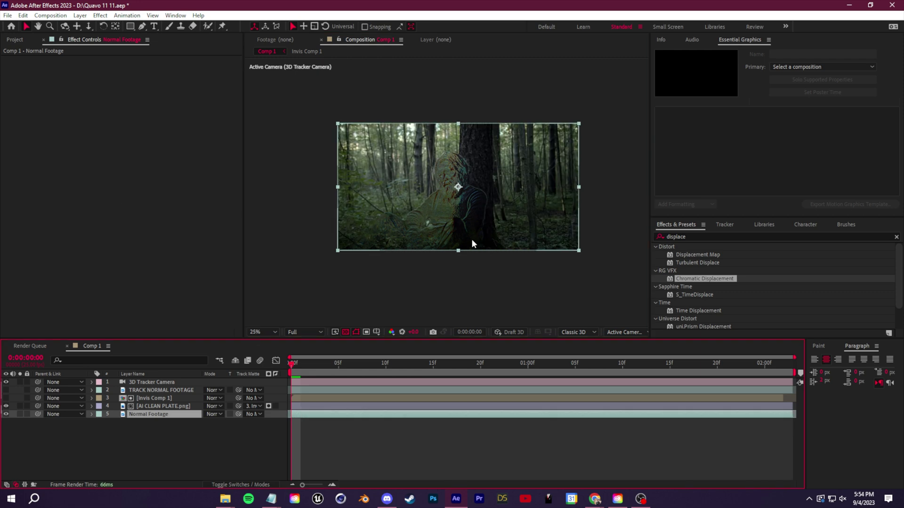
{"action": "scroll", "coordinate": [469, 242], "scroll_direction": "down", "scroll_amount": 1}
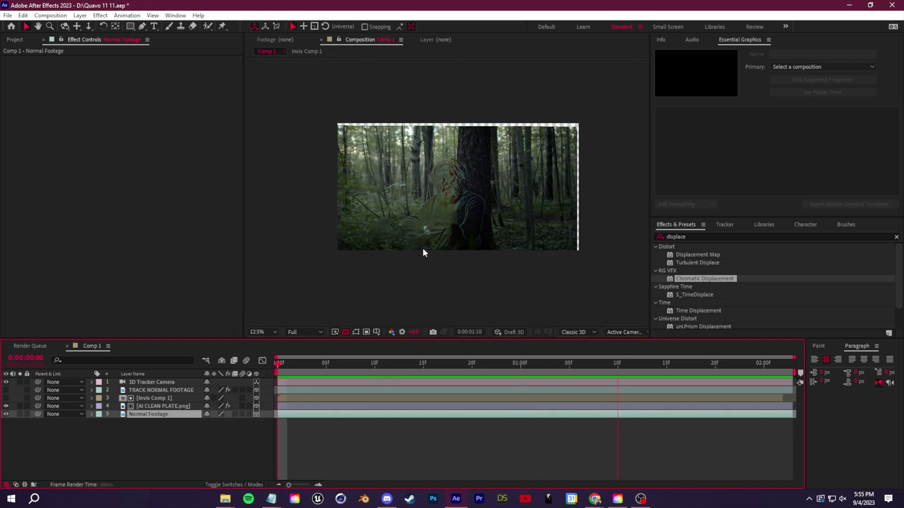
{"action": "scroll", "coordinate": [422, 248], "scroll_direction": "up", "scroll_amount": 1}
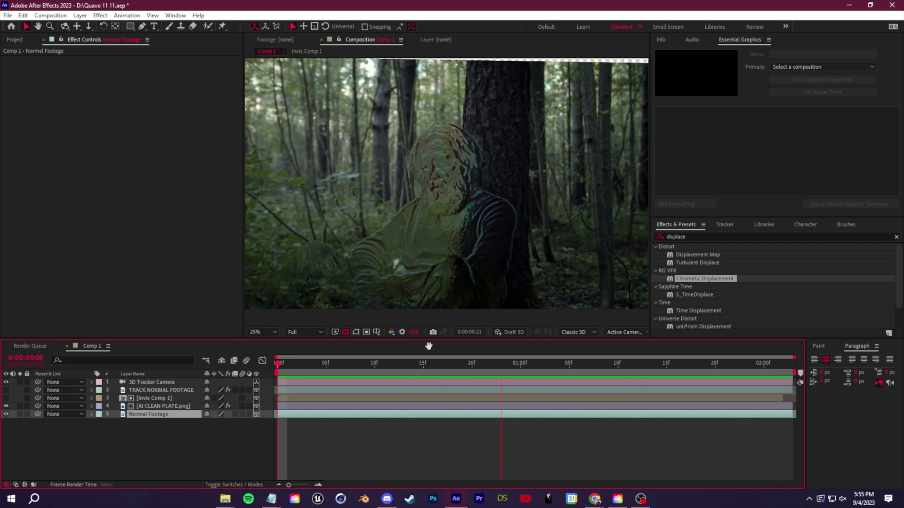
- Stop the preview, move to frame 17, and select the AI CLEAN PLATE layer
{"action": "key", "text": "space"}
{"action": "left_click_drag", "start_coordinate": [504, 367], "coordinate": [443, 366]}
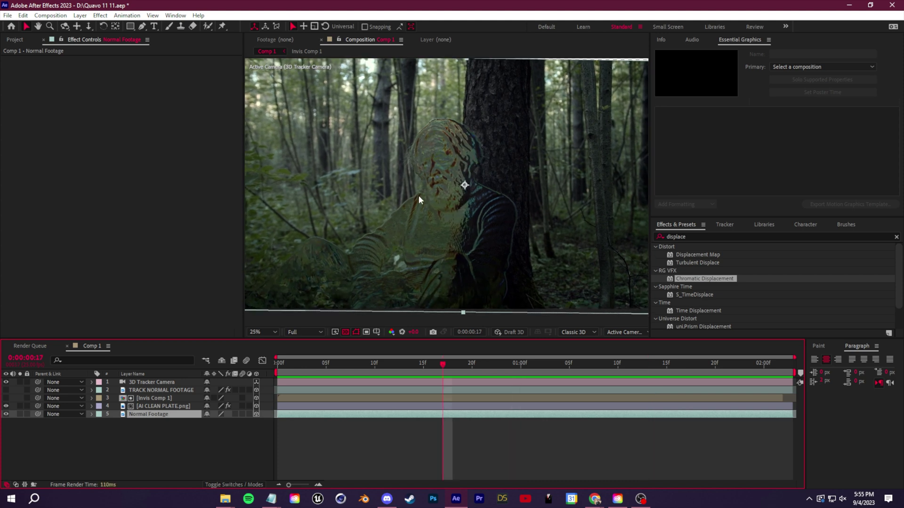
{"action": "left_click", "coordinate": [150, 406]}
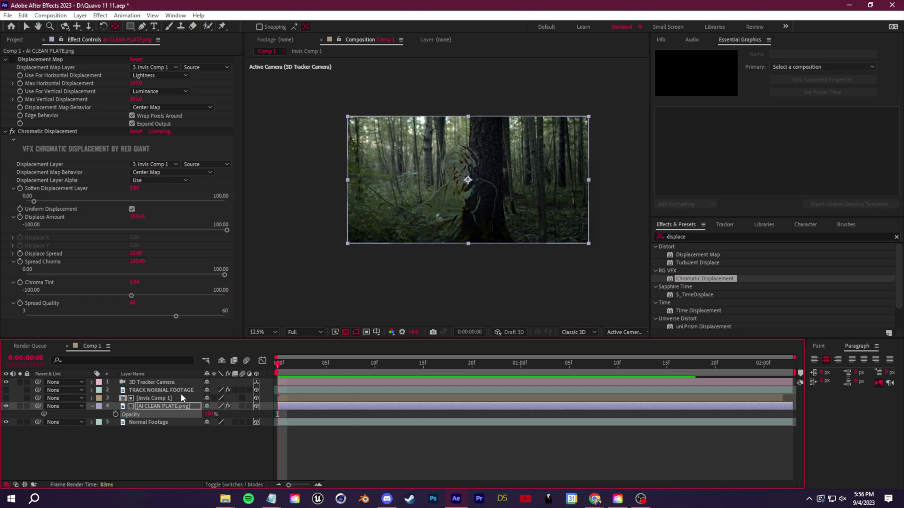
- Set AI CLEAN PLATE opacity to 0% with a keyframe at the start
{"action": "key", "text": "t"}
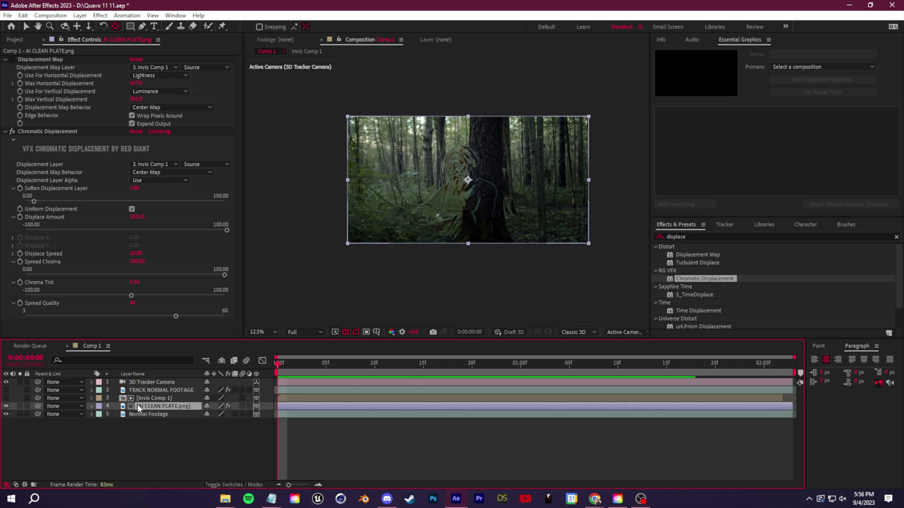
{"action": "key", "text": "t"}
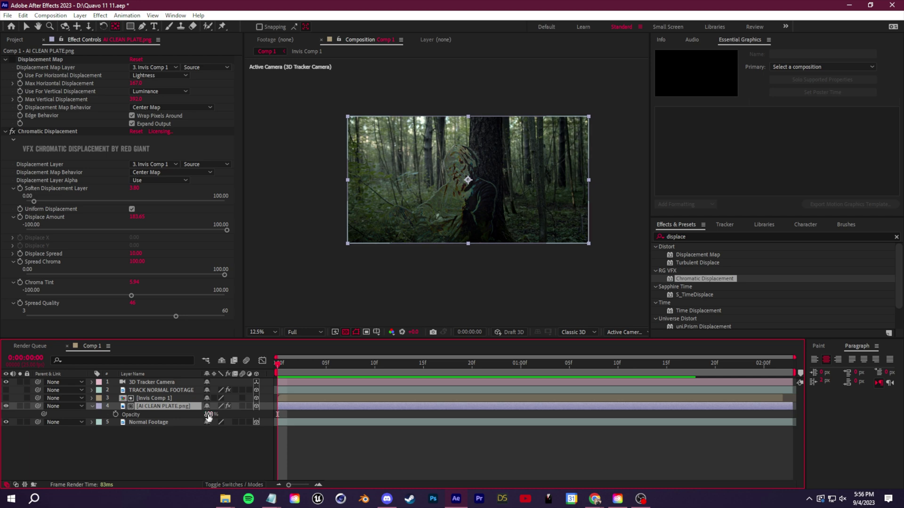
{"action": "left_click_drag", "start_coordinate": [209, 415], "coordinate": [201, 411]}
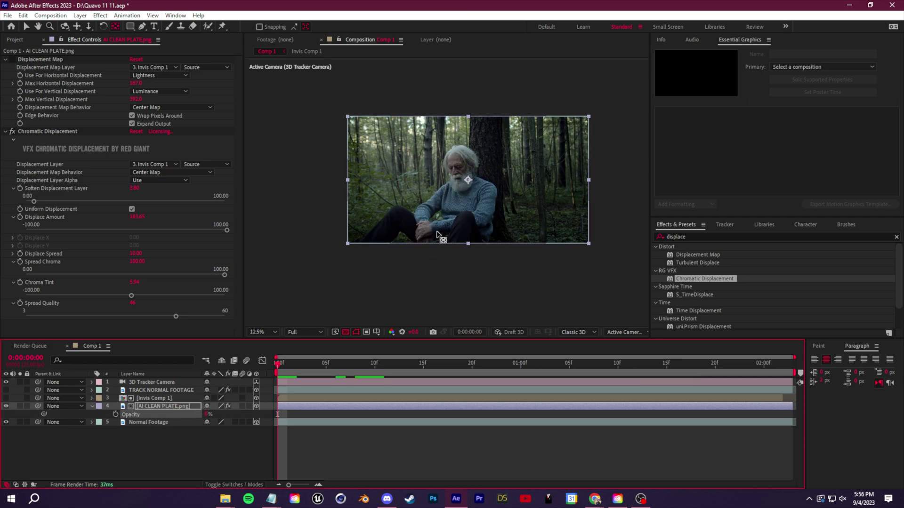
{"action": "left_click", "coordinate": [116, 414]}
- Raise the opacity to 100% at frame 22 and preview the fade
{"action": "left_click_drag", "start_coordinate": [289, 365], "coordinate": [491, 365]}
{"action": "left_click_drag", "start_coordinate": [207, 414], "coordinate": [517, 378]}
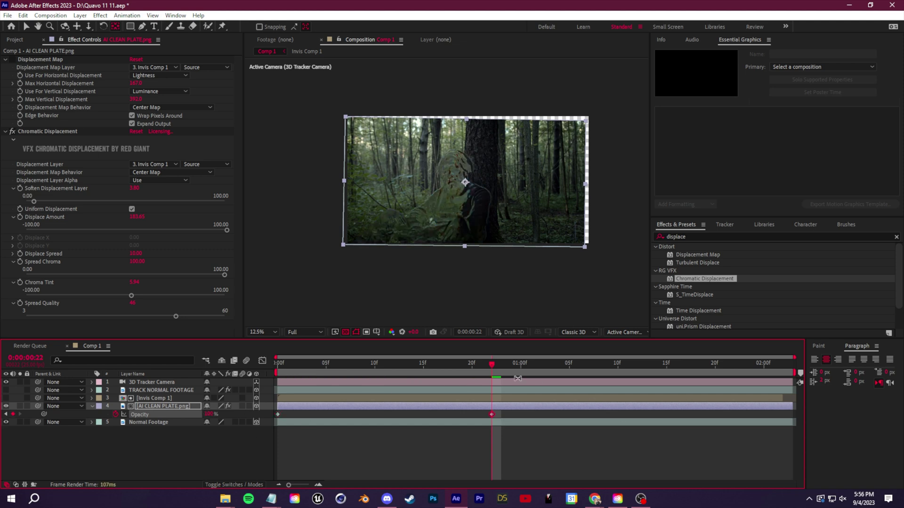
{"action": "key", "text": "space"}
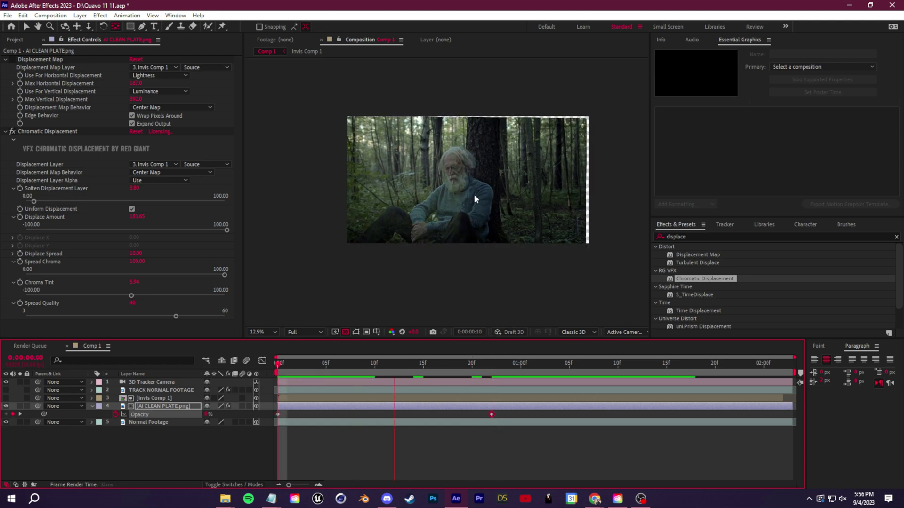
{"action": "scroll", "coordinate": [490, 191], "scroll_direction": "up", "scroll_amount": 2}
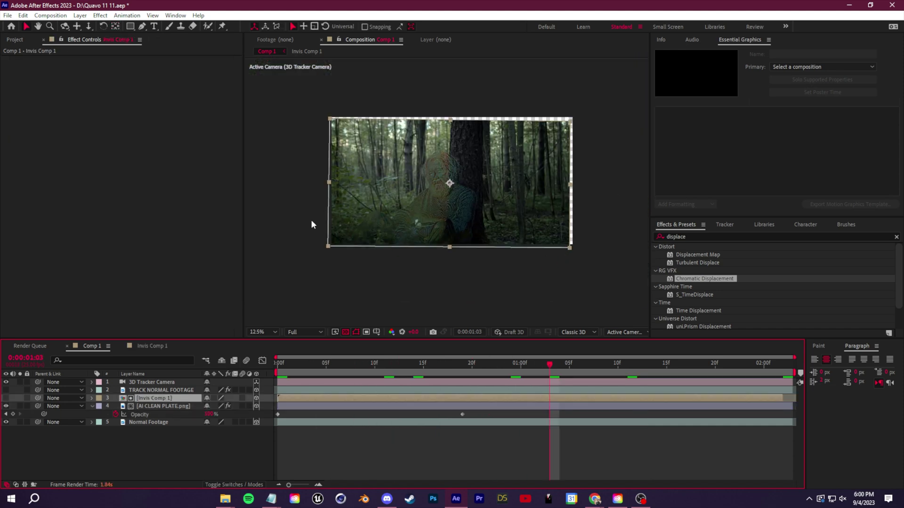
{"action": "left_click", "coordinate": [19, 39]}
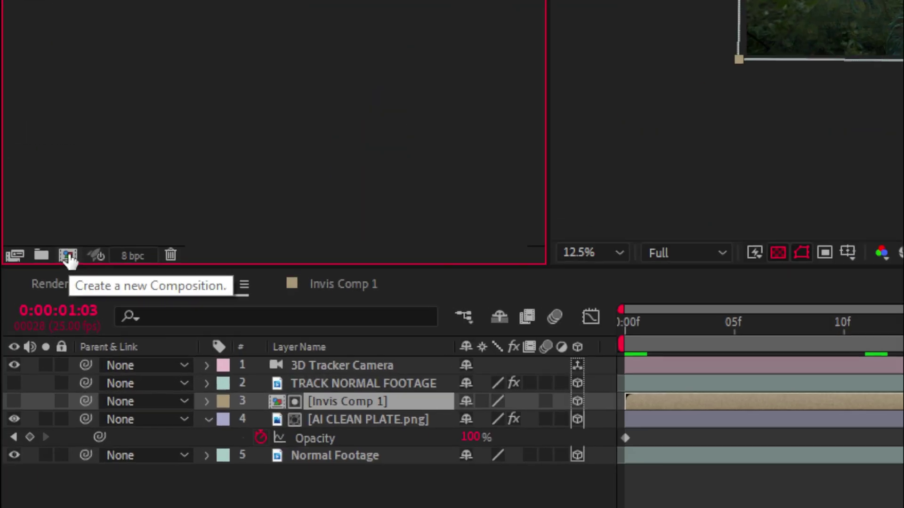
- Create a new 1920x1080 composition named Final Comp
{"action": "left_click", "coordinate": [30, 334]}
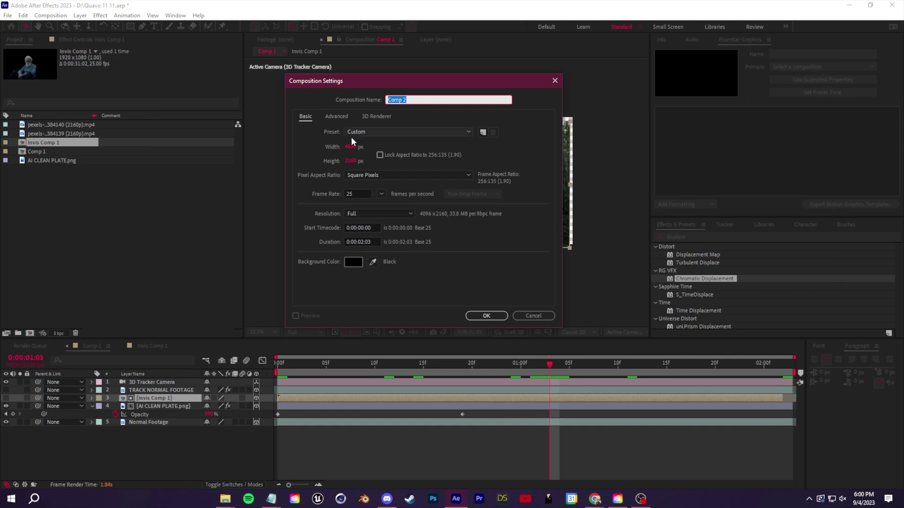
{"action": "left_click", "coordinate": [359, 140]}
{"action": "type", "text": "1920"}
{"action": "key", "text": "Tab"}
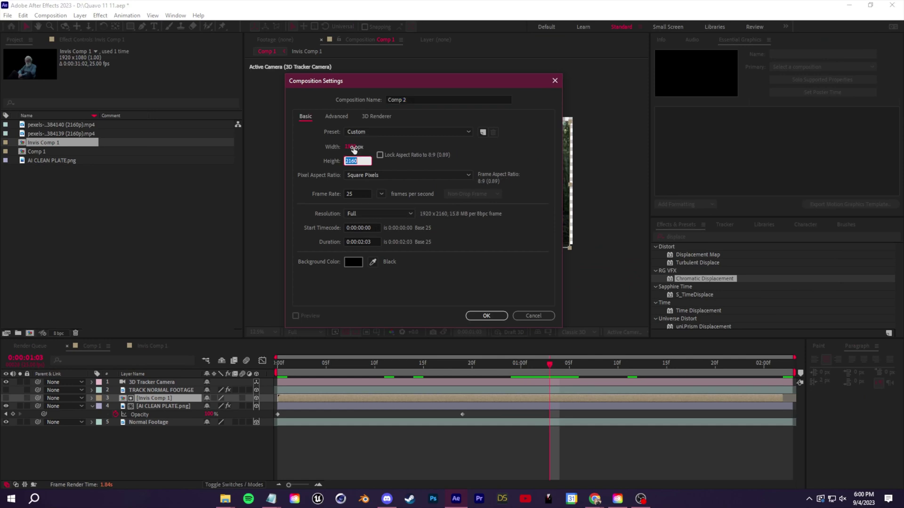
{"action": "type", "text": "1080"}
{"action": "left_click", "coordinate": [406, 101]}
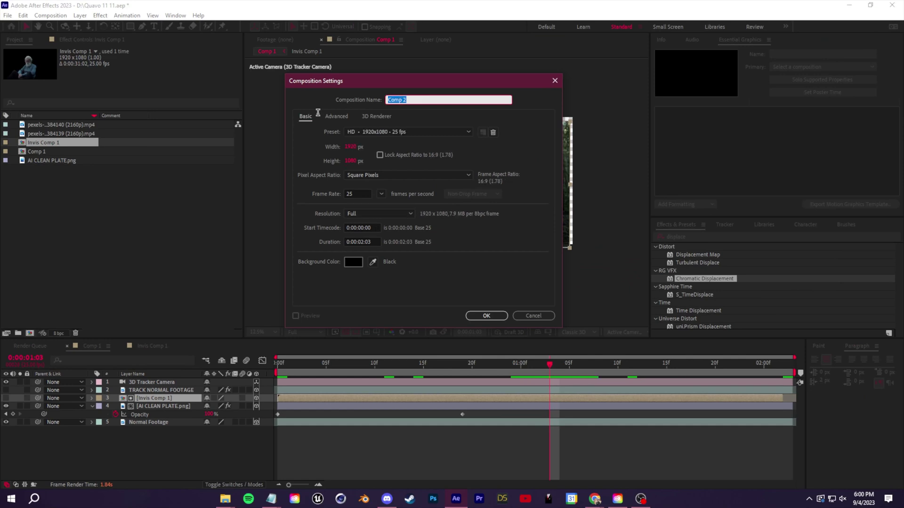
{"action": "type", "text": "F"}
{"action": "key", "text": "BackSpace"}
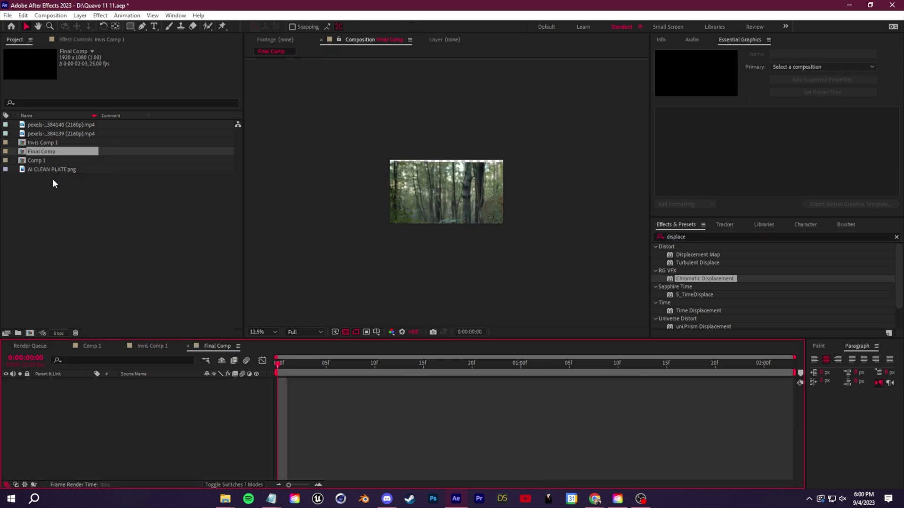
- Add Comp 1 as a layer in Final Comp
{"action": "left_click", "coordinate": [41, 162]}
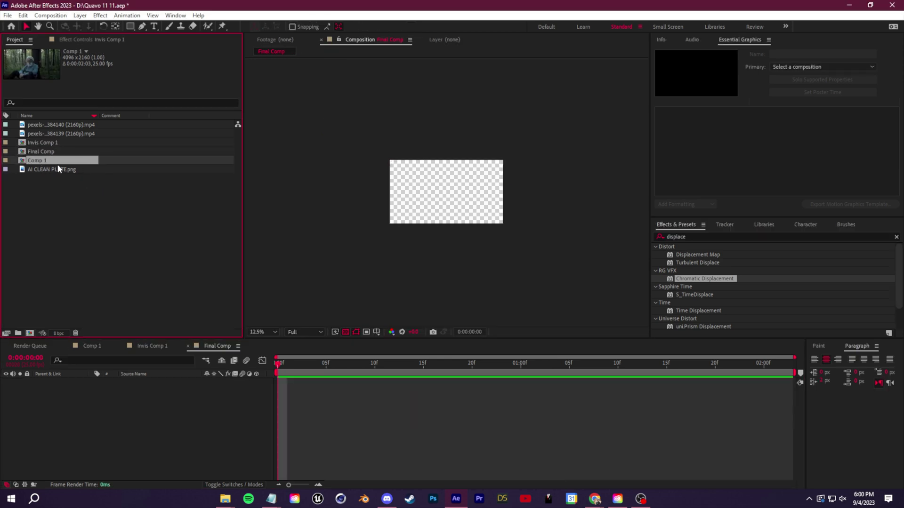
{"action": "left_click", "coordinate": [89, 348]}
{"action": "left_click", "coordinate": [217, 346]}
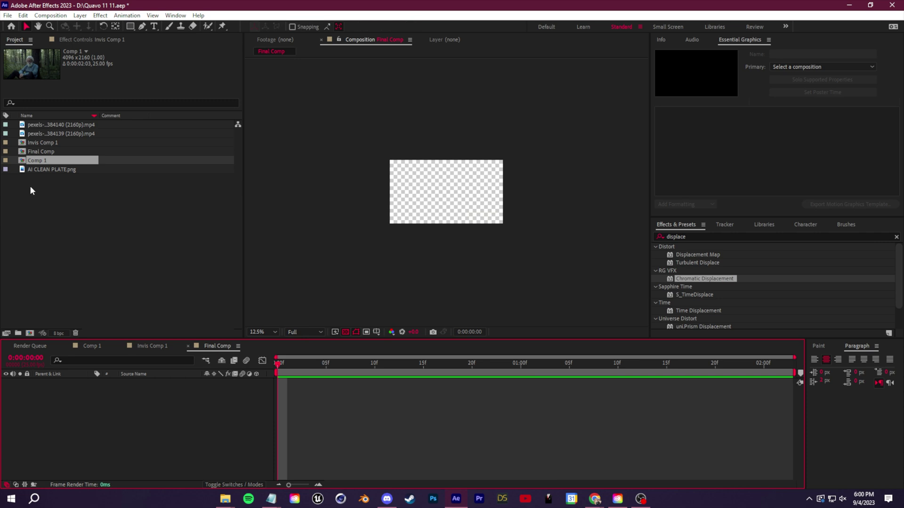
{"action": "left_click_drag", "start_coordinate": [41, 164], "coordinate": [166, 392]}
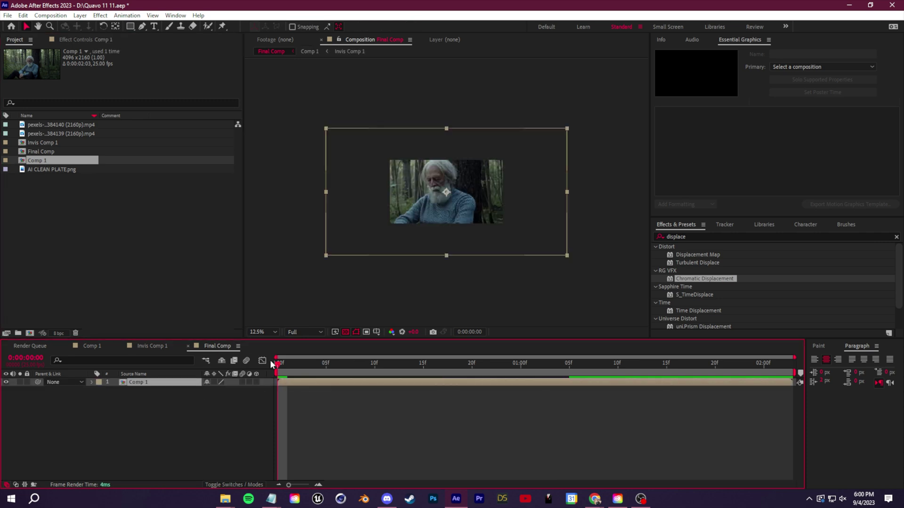
- Fit Comp 1 to the composition and enlarge its Scale to fill the frame
{"action": "right_click", "coordinate": [161, 385]}
{"action": "left_click", "coordinate": [385, 264]}
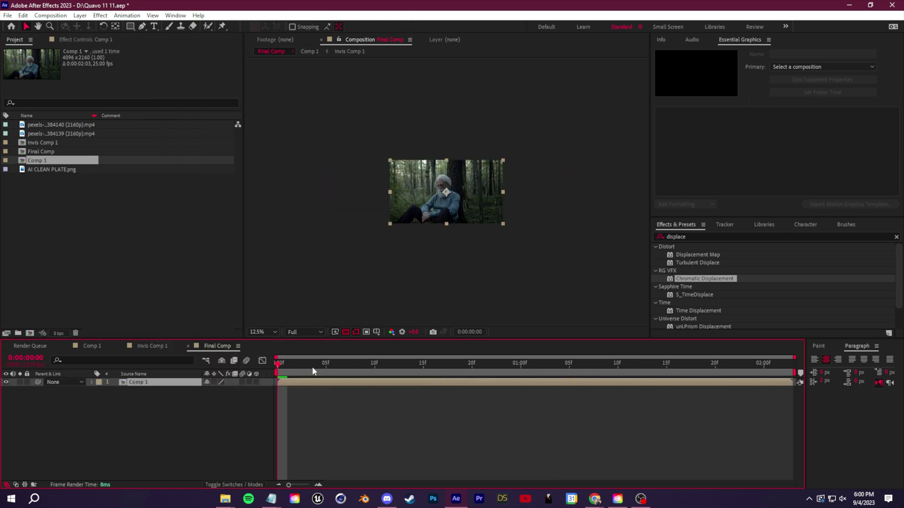
{"action": "left_click_drag", "start_coordinate": [312, 366], "coordinate": [413, 365]}
{"action": "key", "text": "s"}
{"action": "mouse_move", "coordinate": [233, 390]}
{"action": "left_mouse_down"}
{"action": "mouse_move", "coordinate": [255, 390]}
{"action": "mouse_move", "coordinate": [233, 392]}
{"action": "left_mouse_up"}
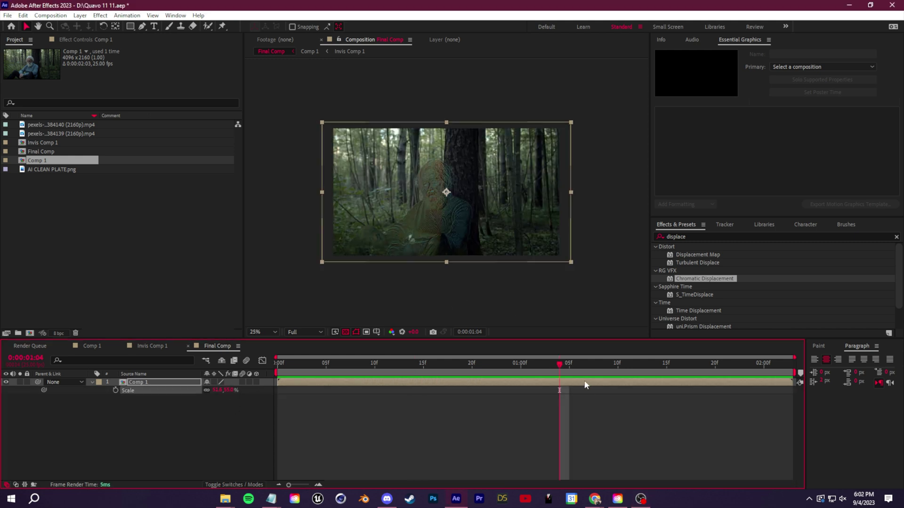
- Preview Final Comp at 50% zoom, then open the Comp 1 precomp
{"action": "key", "text": "space"}
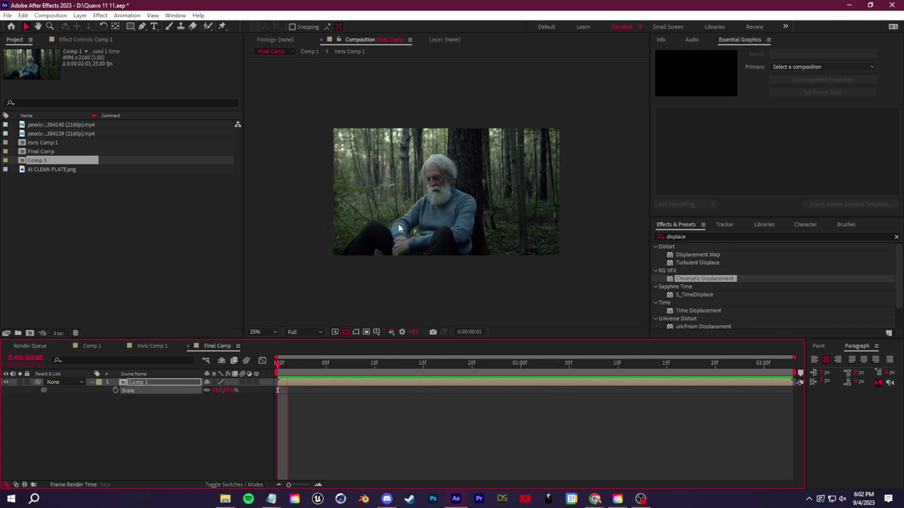
{"action": "key", "text": "period"}
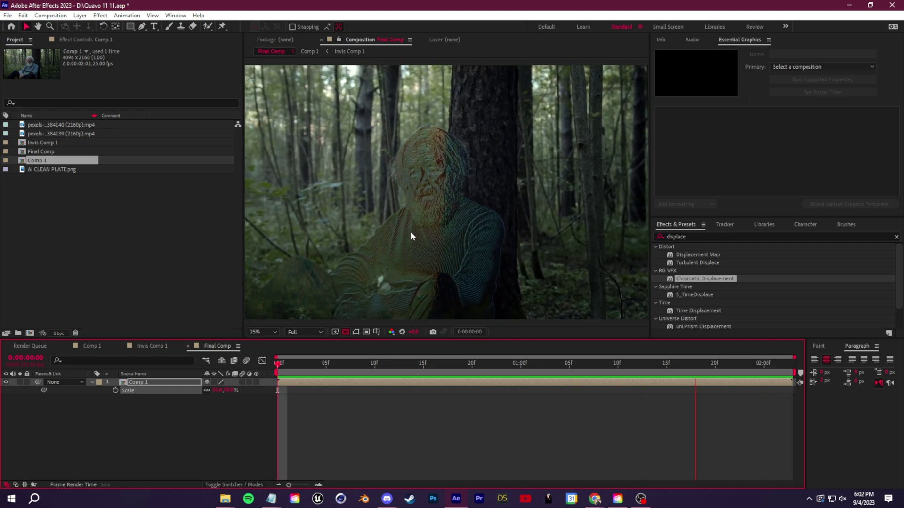
{"action": "key", "text": "comma"}
{"action": "key", "text": "period"}
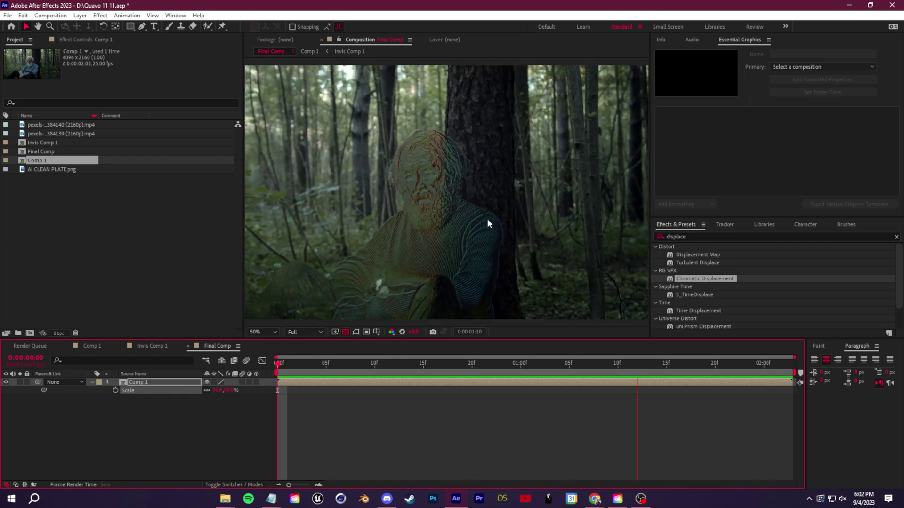
{"action": "key", "text": "space"}
{"action": "double_click", "coordinate": [140, 382]}
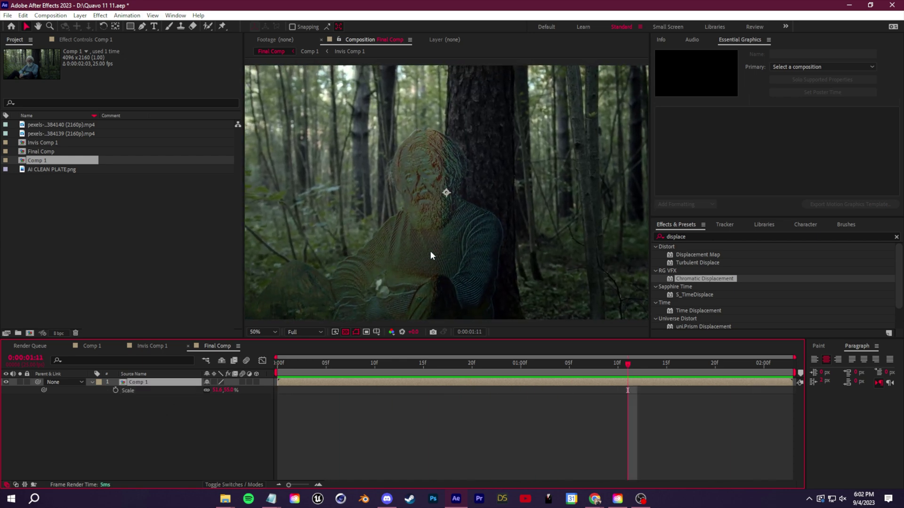
{"action": "left_click_drag", "start_coordinate": [364, 290], "coordinate": [409, 298]}
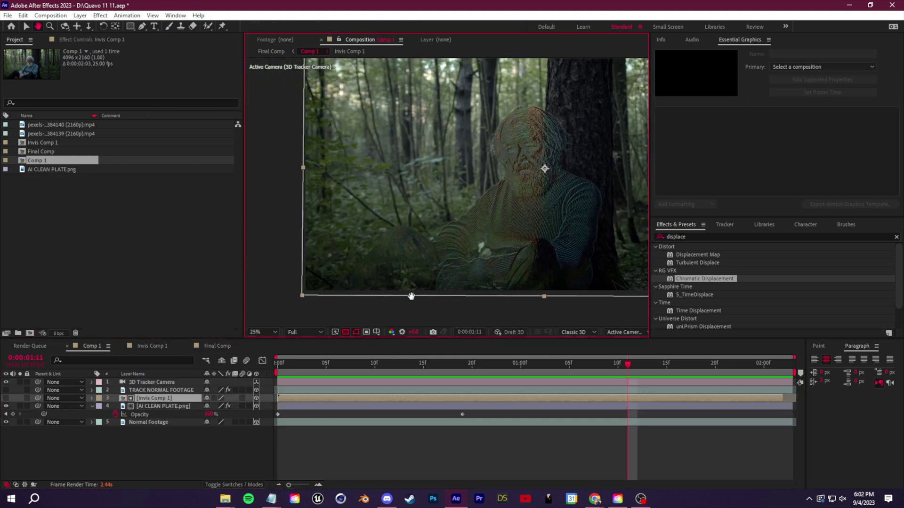
- Select AI CLEAN PLATE.png and toggle its visibility to compare
{"action": "left_click", "coordinate": [154, 408]}
{"action": "left_click", "coordinate": [6, 406]}
{"action": "left_click", "coordinate": [6, 407]}
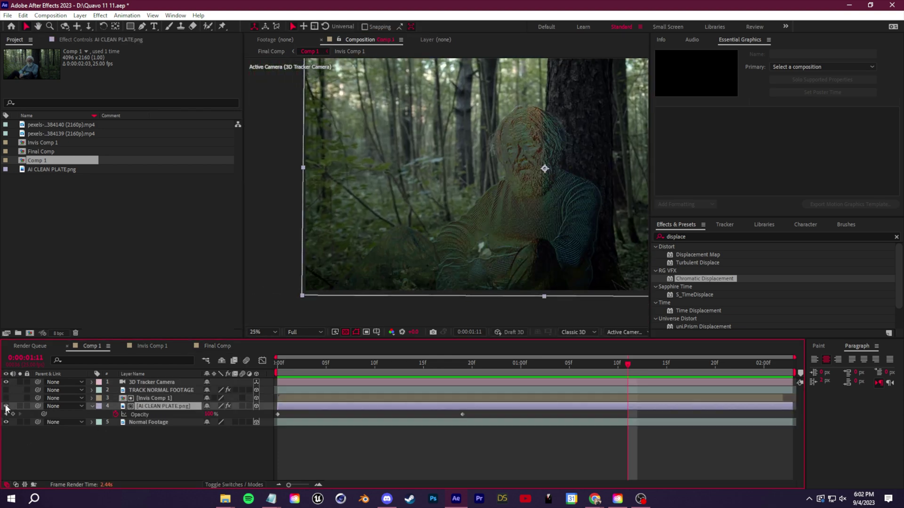
{"action": "left_click", "coordinate": [6, 406]}
{"action": "left_click", "coordinate": [6, 406]}
- Apply Curves to the clean plate and raise the RGB curve to brighten it
{"action": "left_click_drag", "start_coordinate": [695, 237], "coordinate": [587, 222]}
{"action": "type", "text": "cur ves"}
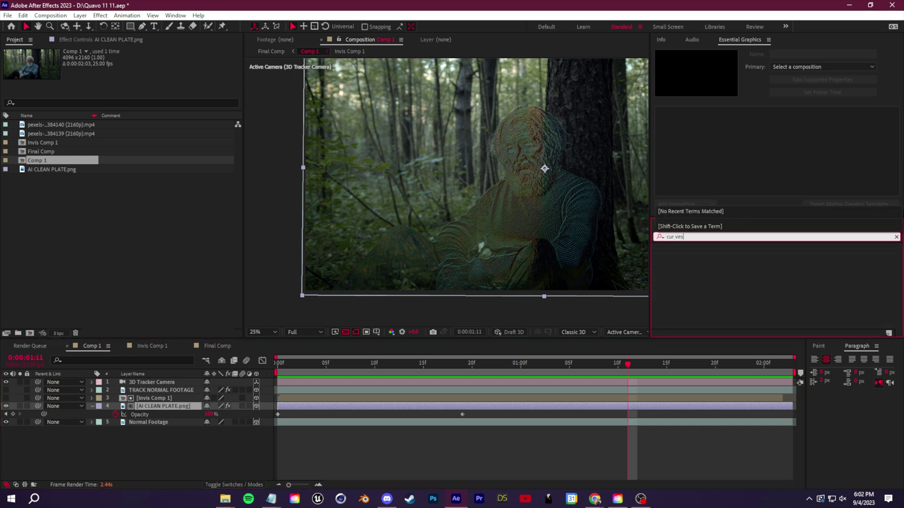
{"action": "key", "text": "BackSpace"}
{"action": "key", "text": "BackSpace"}
{"action": "key", "text": "BackSpace"}
{"action": "key", "text": "BackSpace"}
{"action": "type", "text": "ves"}
{"action": "left_click_drag", "start_coordinate": [692, 279], "coordinate": [172, 406]}
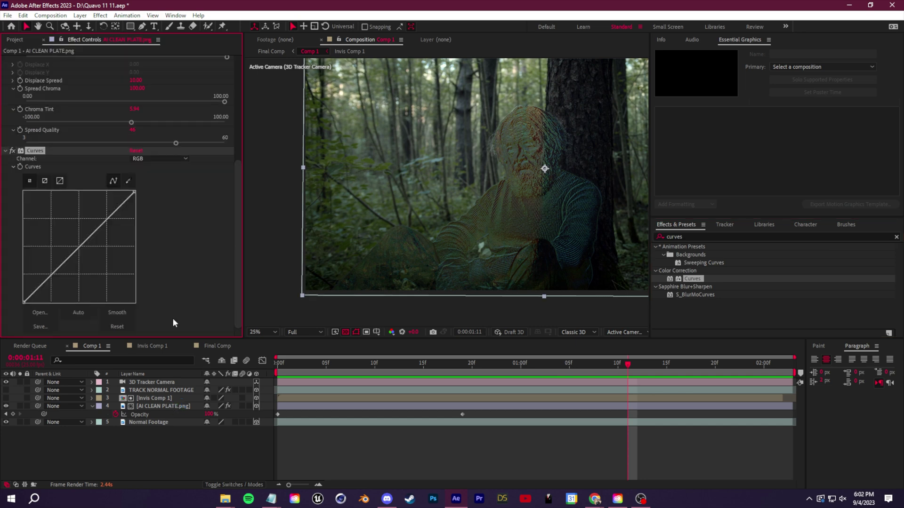
{"action": "left_click_drag", "start_coordinate": [118, 215], "coordinate": [108, 206]}
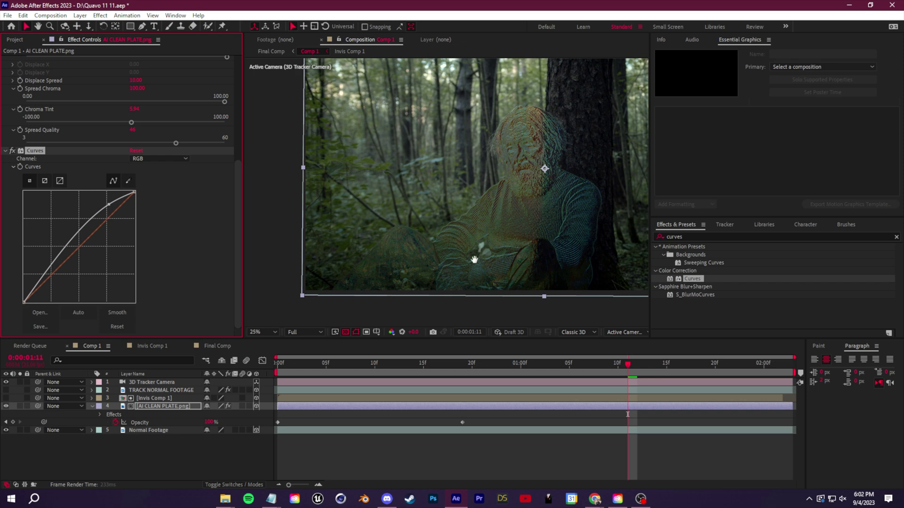
{"action": "left_click", "coordinate": [484, 248]}
{"action": "key", "text": "space"}
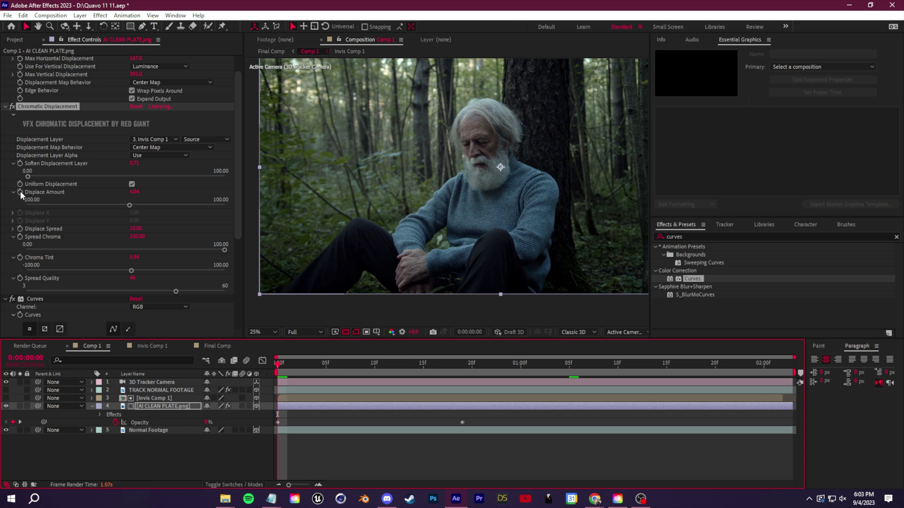
- Keyframe Displace Amount, raising it to 49.64 at frame 13
{"action": "left_click", "coordinate": [19, 190]}
{"action": "key", "text": "space"}
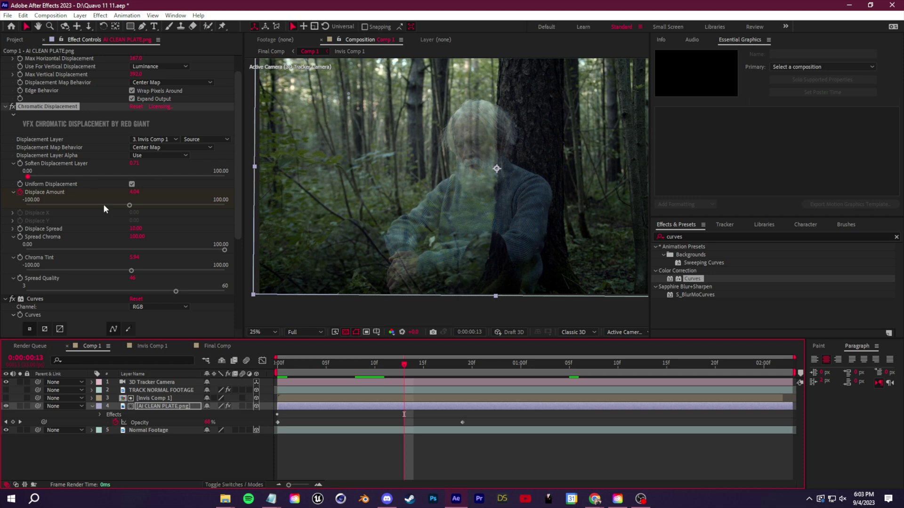
{"action": "left_click_drag", "start_coordinate": [132, 205], "coordinate": [172, 211]}
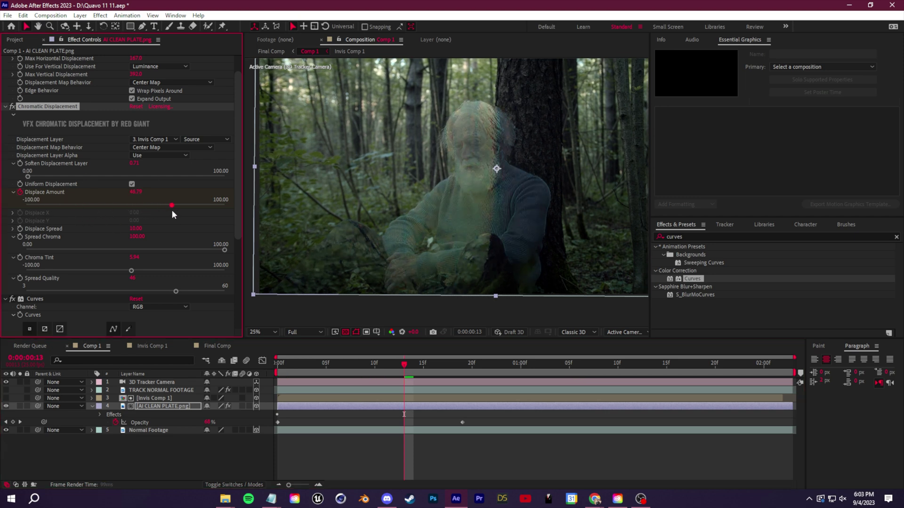
{"action": "key", "text": "space"}
- Preview the animated displacement again from the first frame
{"action": "left_click", "coordinate": [33, 179]}
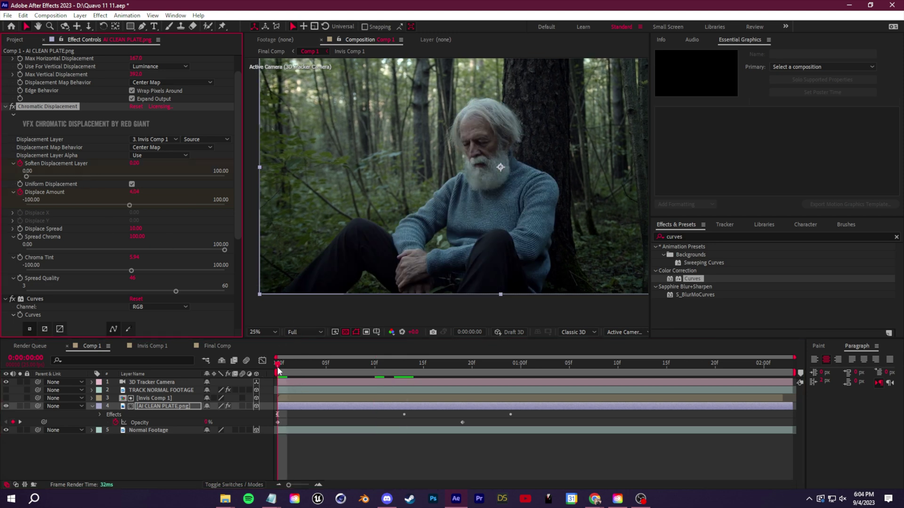
{"action": "key", "text": "space"}
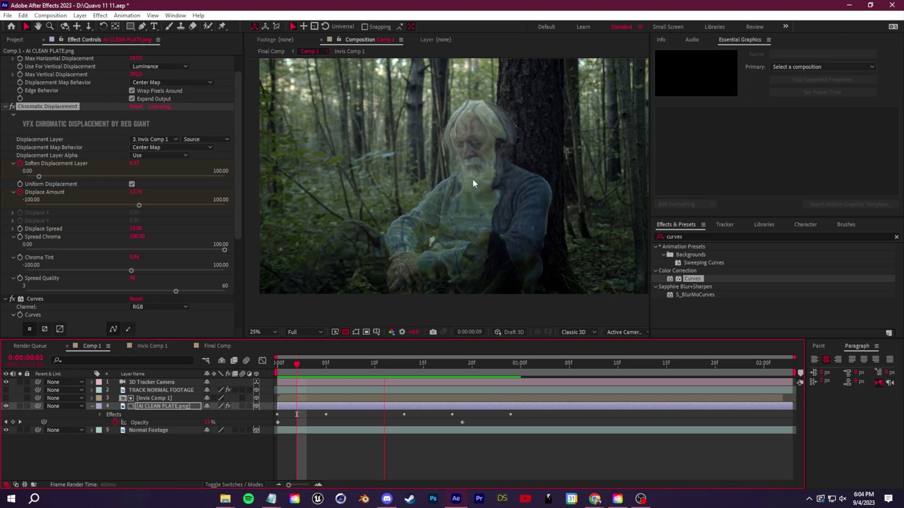
{"action": "left_click", "coordinate": [488, 368]}
{"action": "key", "text": "Home"}
{"action": "key", "text": "space"}
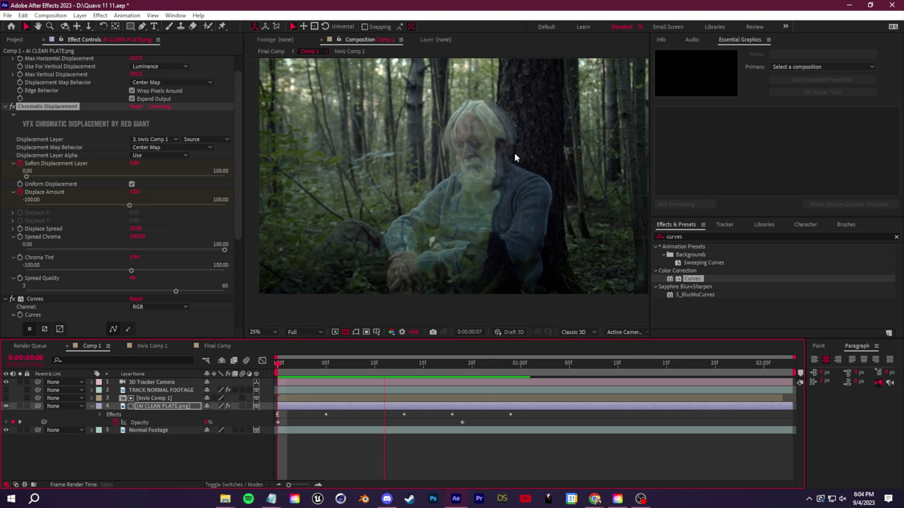
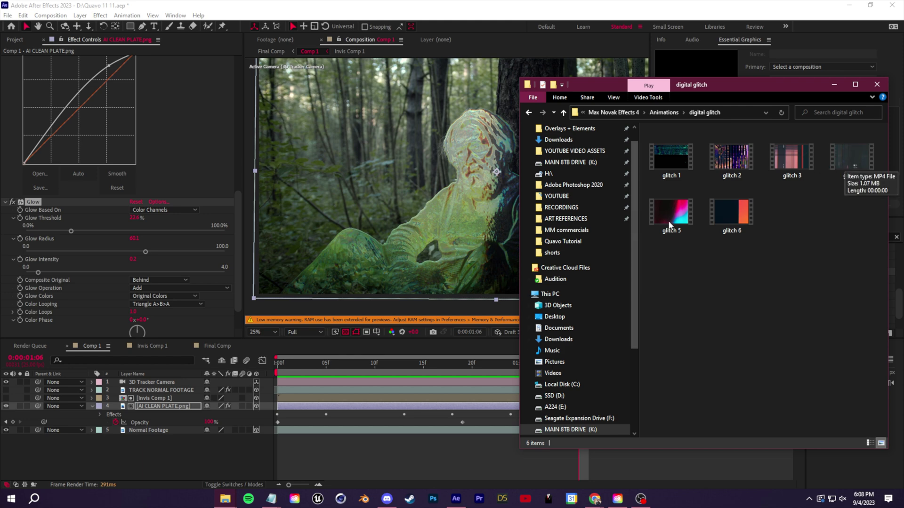
- Place glitch 4.mp4 just above Normal Footage in Comp 1 and fit it to the composition
{"action": "left_click_drag", "start_coordinate": [852, 160], "coordinate": [173, 448]}
{"action": "left_click_drag", "start_coordinate": [153, 414], "coordinate": [158, 436]}
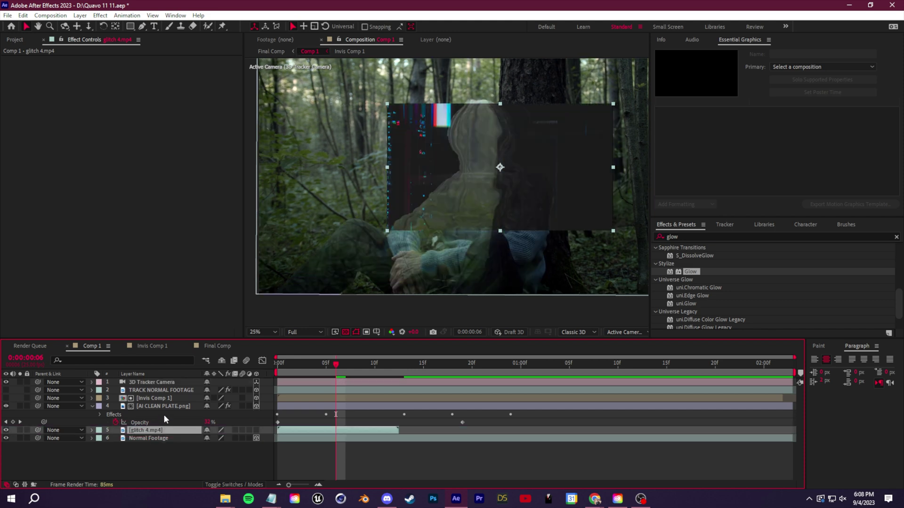
{"action": "right_click", "coordinate": [184, 434]}
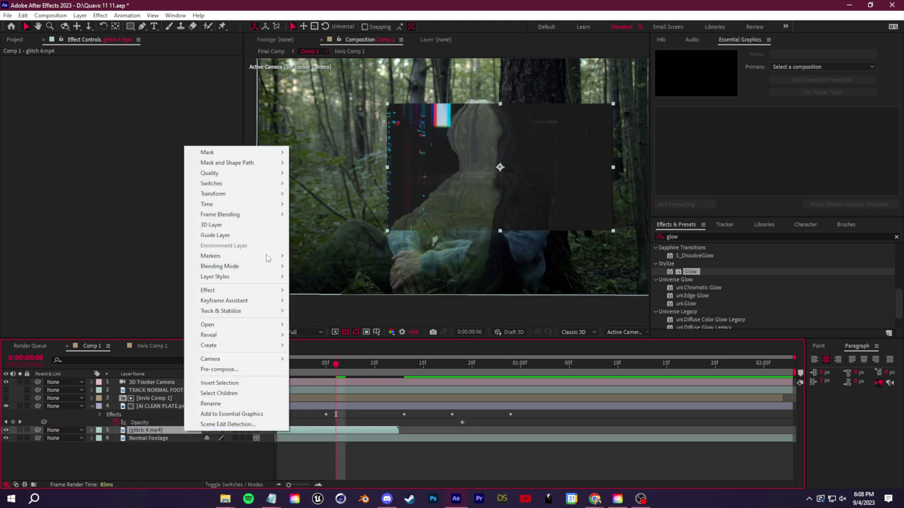
{"action": "mouse_move", "coordinate": [269, 196]}
{"action": "left_click", "coordinate": [345, 318]}
{"action": "key", "text": "F4"}
{"action": "key", "text": "Page_Down"}
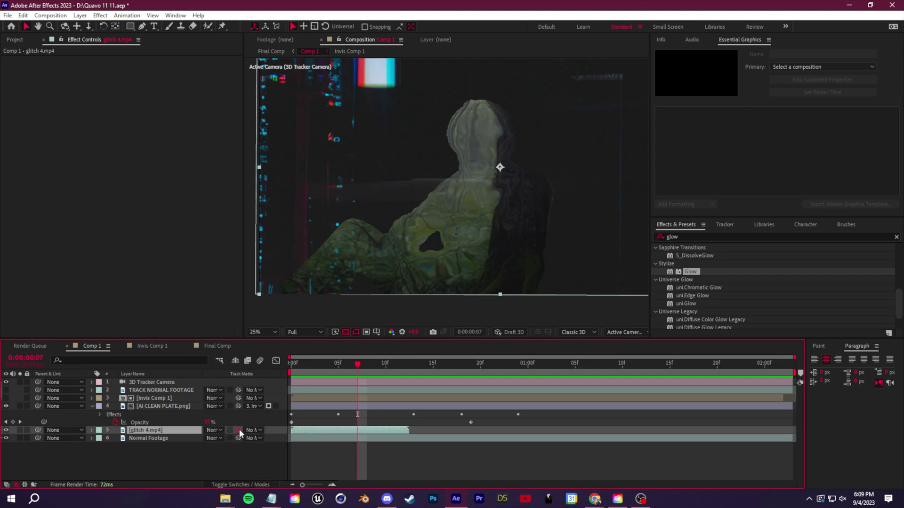
- Set Invis Comp 1 as the glitch 4 layer's track matte and shift the clip lower in frame
{"action": "left_click_drag", "start_coordinate": [234, 425], "coordinate": [156, 400]}
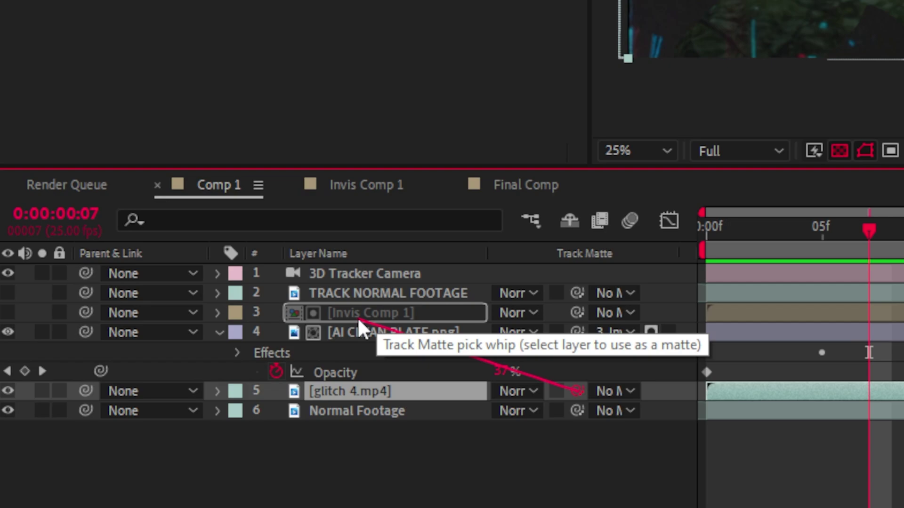
{"action": "left_click_drag", "start_coordinate": [357, 318], "coordinate": [358, 317]}
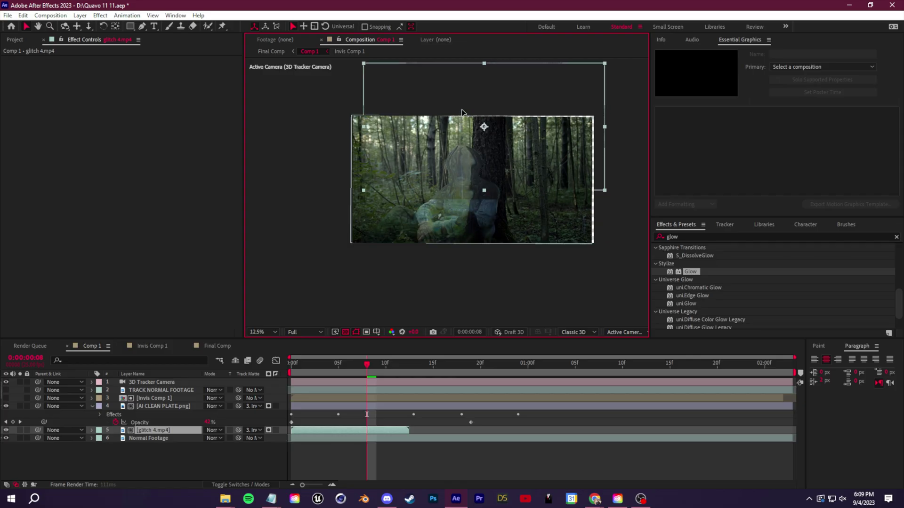
{"action": "left_click_drag", "start_coordinate": [462, 84], "coordinate": [450, 179]}
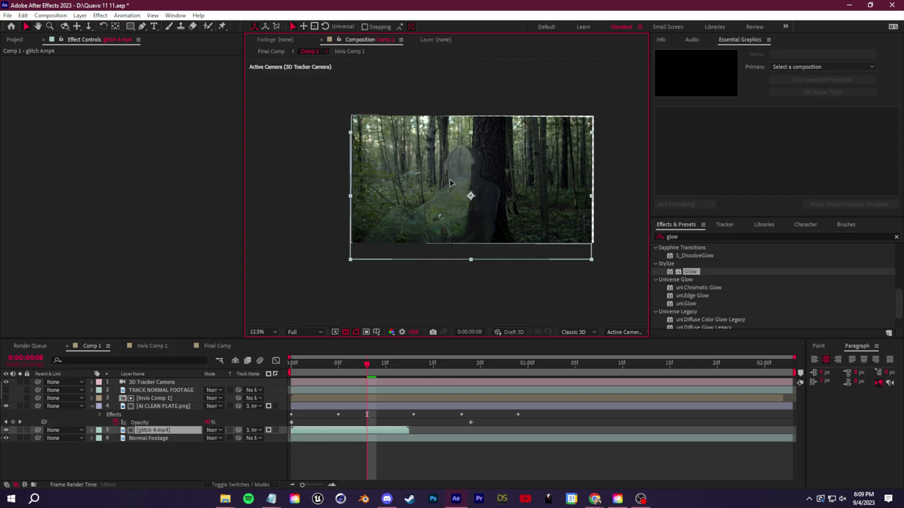
- Move the glitch layer up to third place and set its blend mode to Add
{"action": "left_click_drag", "start_coordinate": [153, 430], "coordinate": [165, 400]}
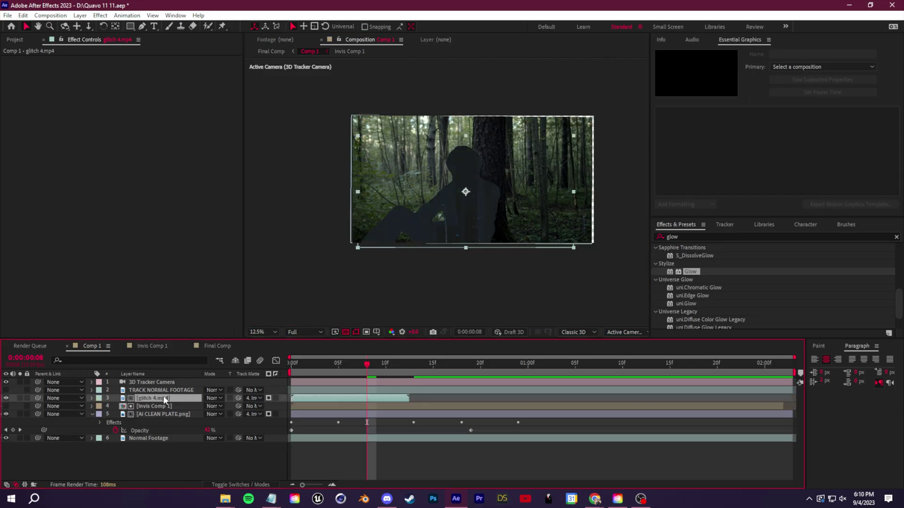
{"action": "left_click", "coordinate": [218, 398]}
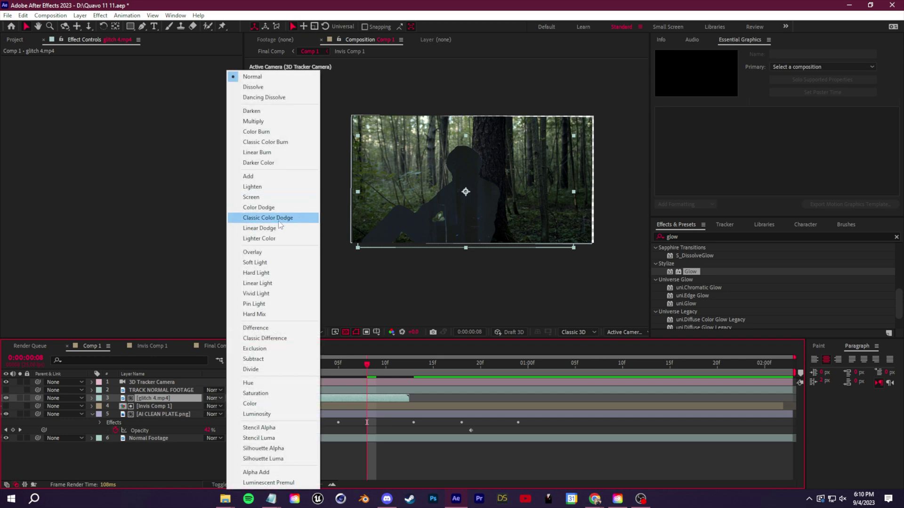
{"action": "left_click", "coordinate": [249, 176]}
{"action": "key", "text": "space"}
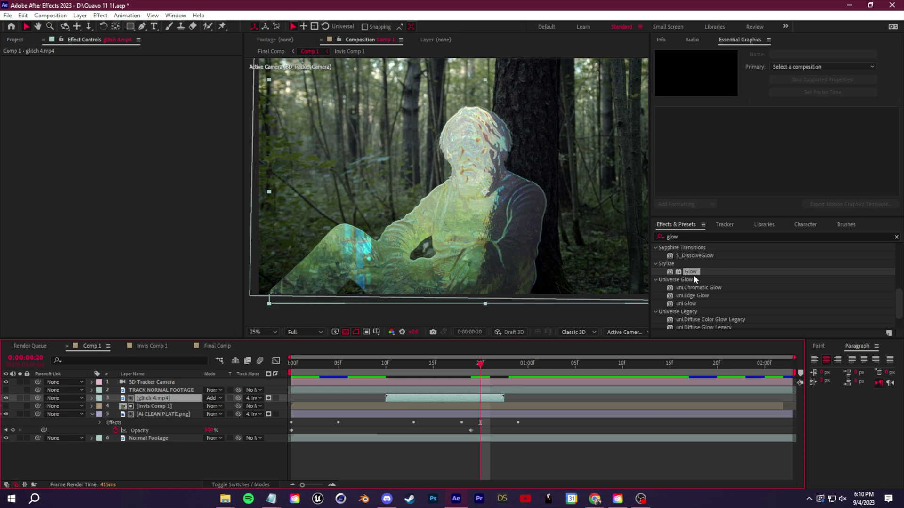
- Apply Glow to glitch 4.mp4 with a Glow Radius of 33.5
{"action": "left_click_drag", "start_coordinate": [694, 278], "coordinate": [170, 399]}
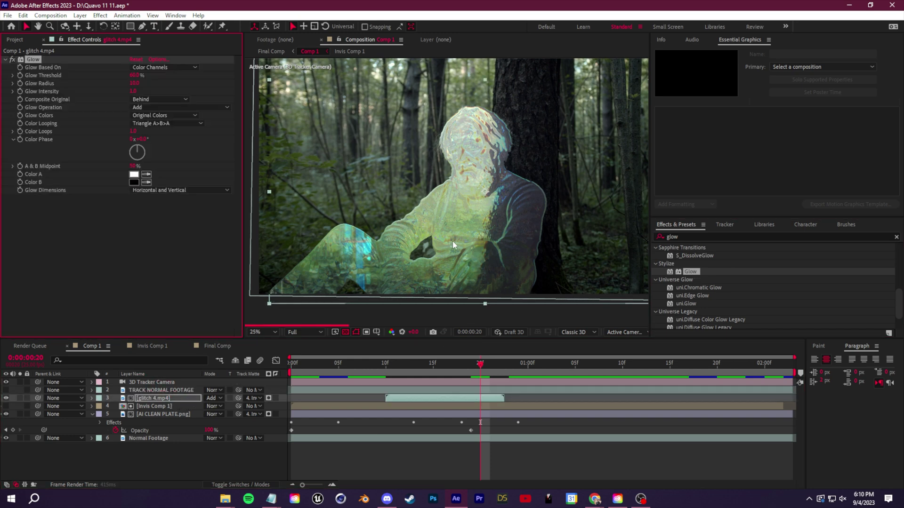
{"action": "left_click", "coordinate": [13, 83]}
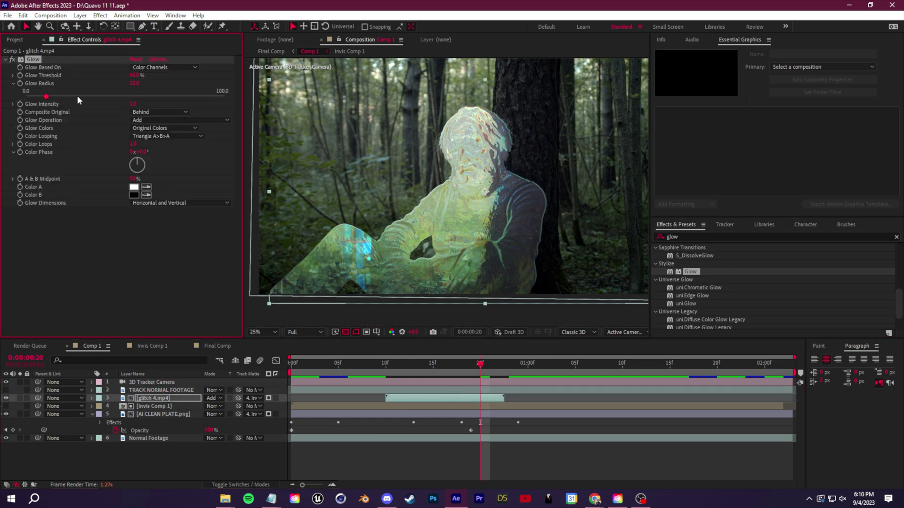
{"action": "left_click_drag", "start_coordinate": [81, 97], "coordinate": [93, 97]}
- Add Curves to the glitch layer, preview the glowing figure, and reposition the digital glitch folder window
{"action": "left_click", "coordinate": [707, 237]}
{"action": "type", "text": "curves"}
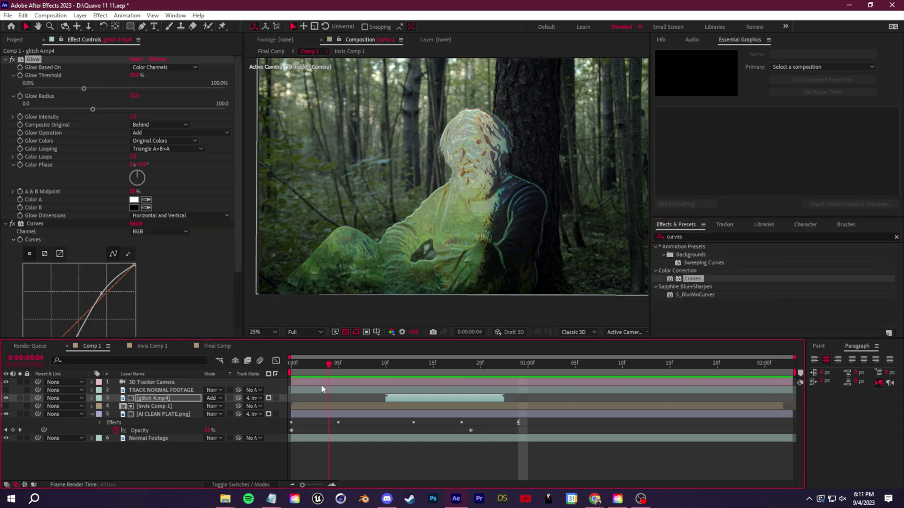
{"action": "left_click_drag", "start_coordinate": [328, 365], "coordinate": [328, 384]}
{"action": "key", "text": "space"}
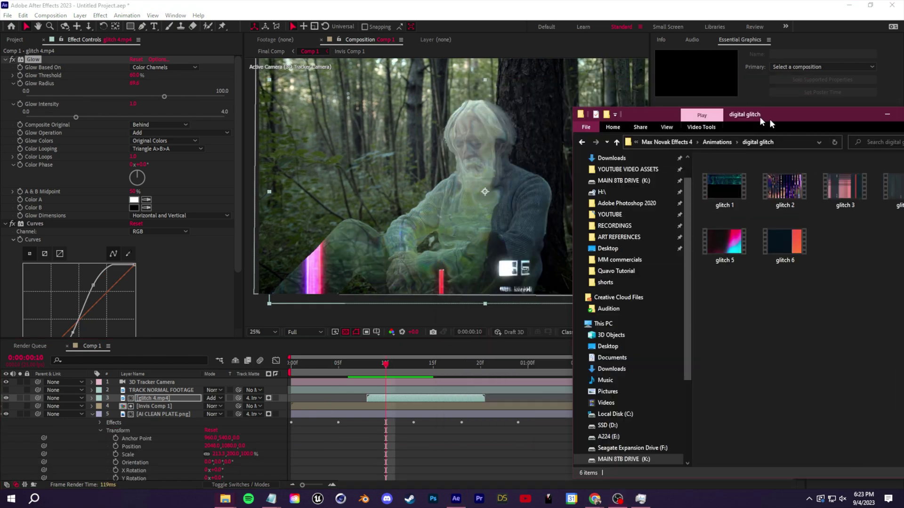
{"action": "left_click_drag", "start_coordinate": [759, 116], "coordinate": [613, 100]}
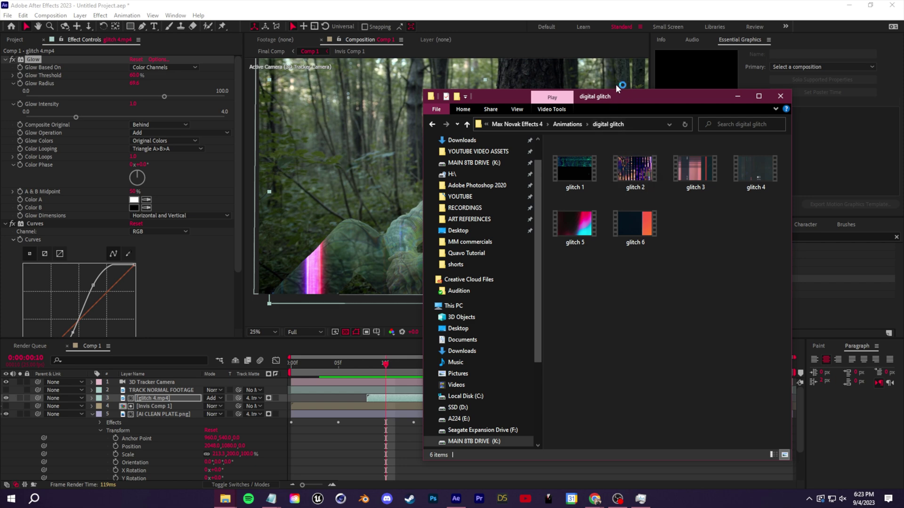
- Bring back the digital glitch folder window and import glitch 5.mp4 into the project
{"action": "left_click_drag", "start_coordinate": [613, 97], "coordinate": [660, 106]}
{"action": "left_click", "coordinate": [225, 499]}
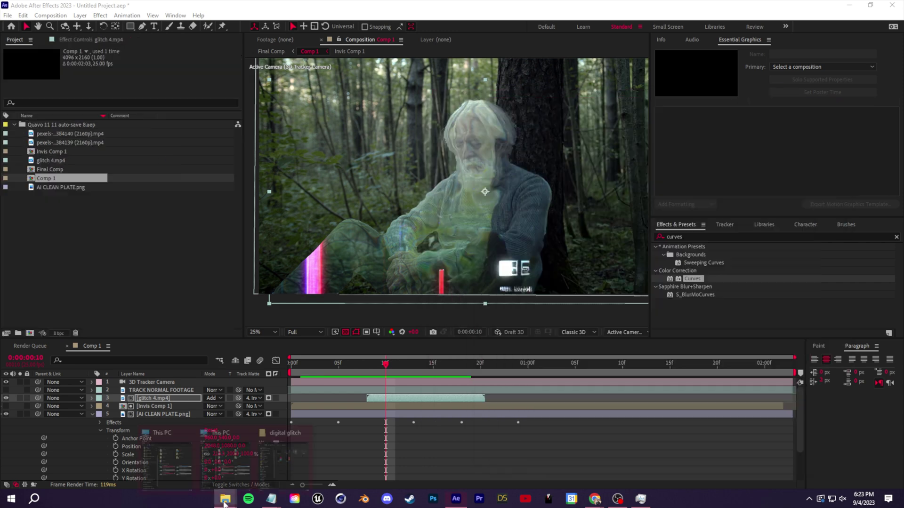
{"action": "left_click", "coordinate": [281, 454]}
{"action": "left_click_drag", "start_coordinate": [657, 105], "coordinate": [669, 101]}
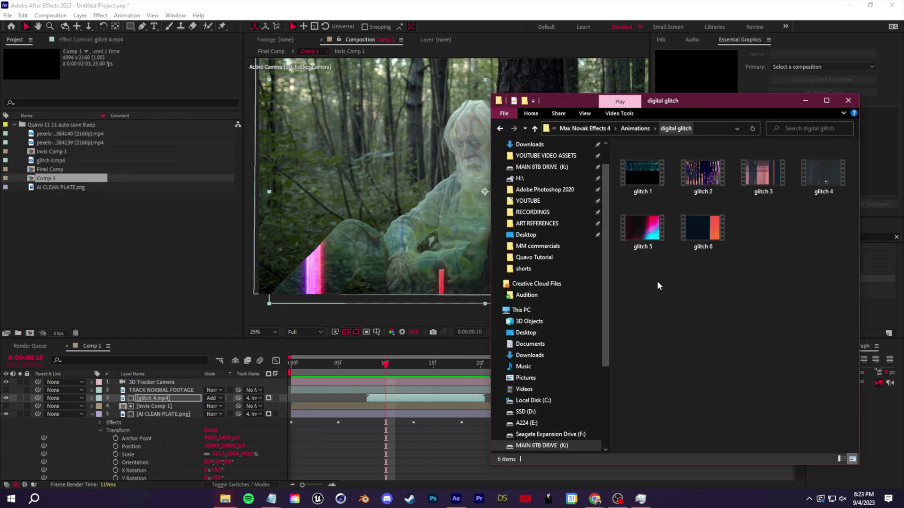
{"action": "left_click_drag", "start_coordinate": [641, 225], "coordinate": [103, 242]}
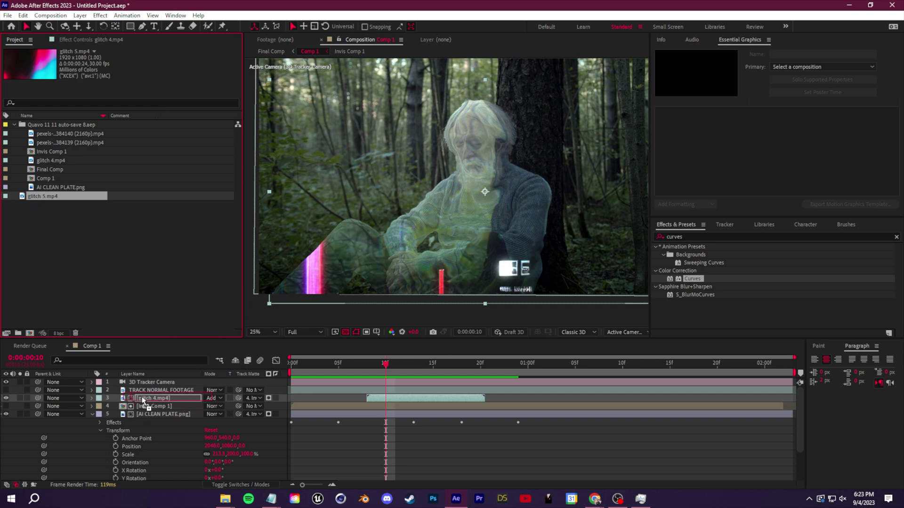
- Replace the glitch 4.mp4 layer with the new glitch footage and scrub to frame 15 to check
{"action": "left_click_drag", "start_coordinate": [142, 400], "coordinate": [143, 399]}
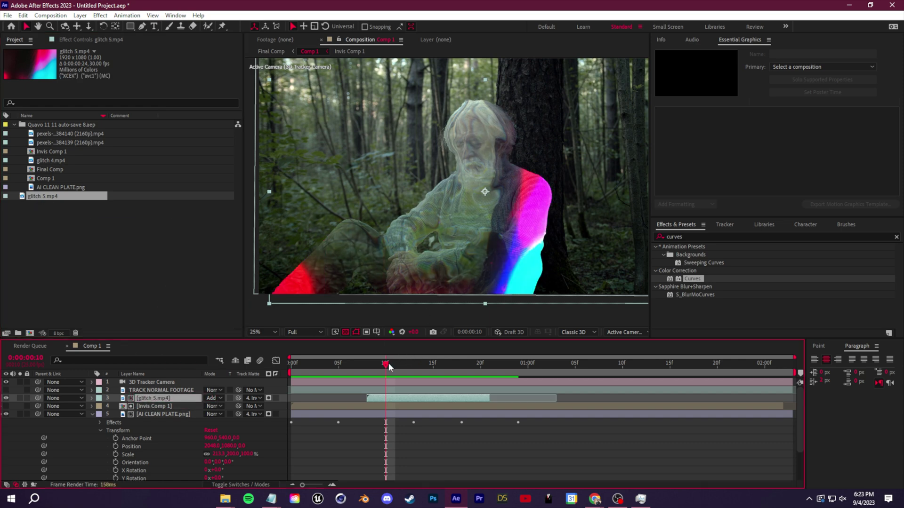
{"action": "mouse_move", "coordinate": [389, 363]}
{"action": "left_mouse_down"}
{"action": "mouse_move", "coordinate": [396, 363]}
{"action": "mouse_move", "coordinate": [386, 363]}
{"action": "left_mouse_up"}
{"action": "left_click_drag", "start_coordinate": [388, 363], "coordinate": [338, 371]}
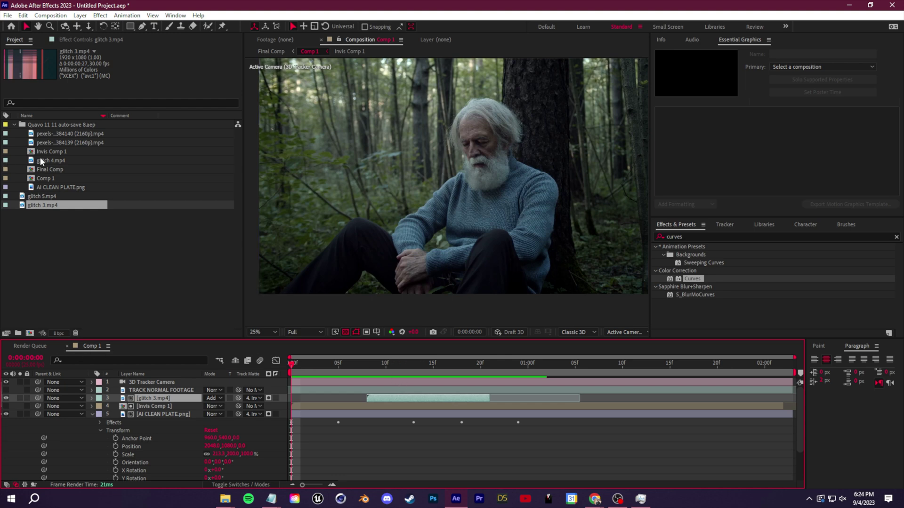
- Open the Final Comp and preview its playback from near the start
{"action": "double_click", "coordinate": [60, 172]}
{"action": "key", "text": "space"}
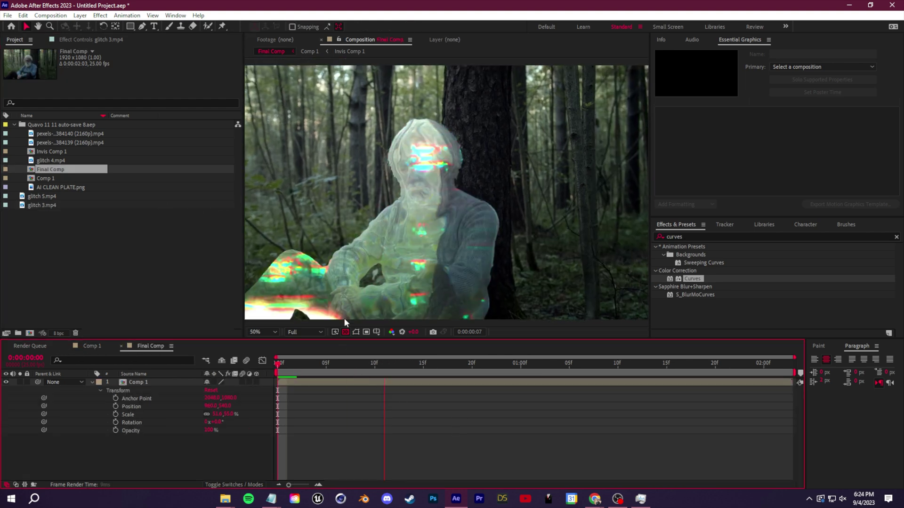
{"action": "key", "text": "space"}
{"action": "scroll", "coordinate": [474, 289], "scroll_direction": "down", "scroll_amount": 2}
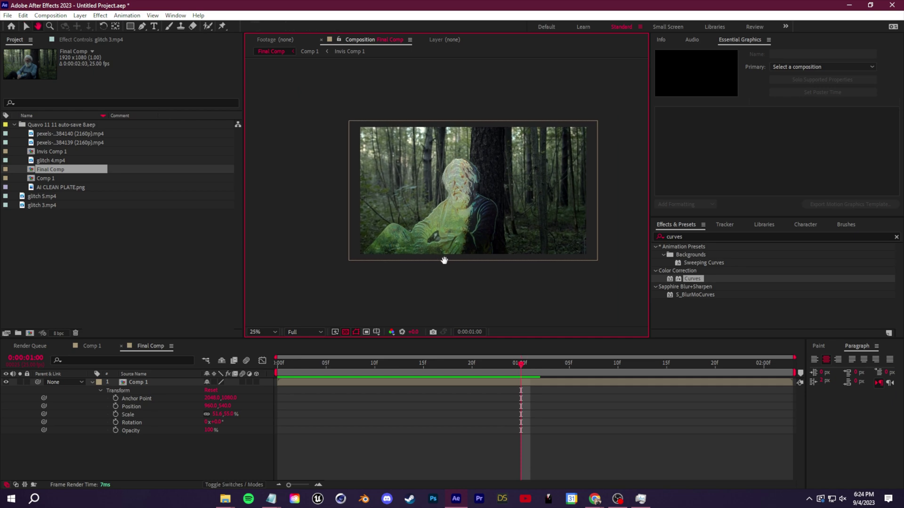
{"action": "left_click", "coordinate": [518, 368]}
{"action": "key", "text": "space"}
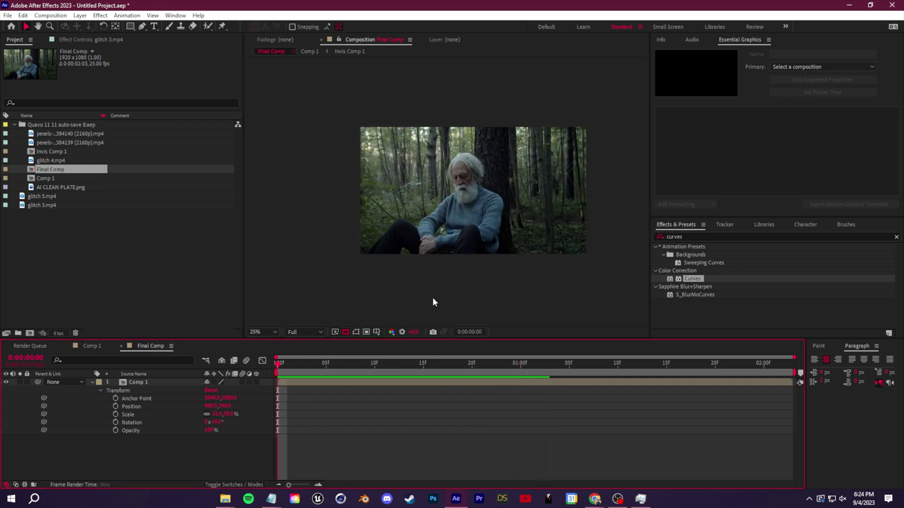
{"action": "key", "text": "space"}
{"action": "key", "text": "space"}
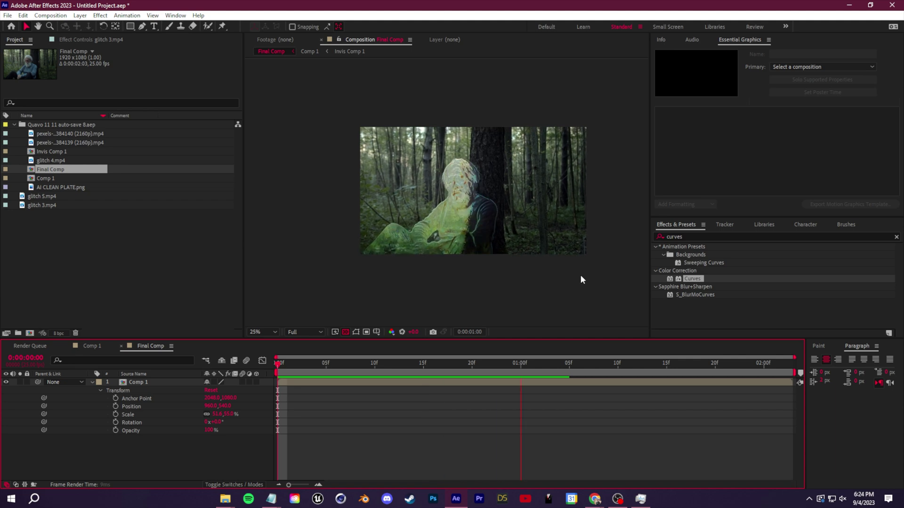
{"action": "key", "text": "space"}
{"action": "mouse_move", "coordinate": [571, 363]}
{"action": "left_mouse_down"}
{"action": "mouse_move", "coordinate": [315, 346]}
{"action": "mouse_move", "coordinate": [555, 359]}
{"action": "left_mouse_up"}
{"action": "key", "text": "space"}
{"action": "key", "text": "space"}
{"action": "key", "text": "space"}
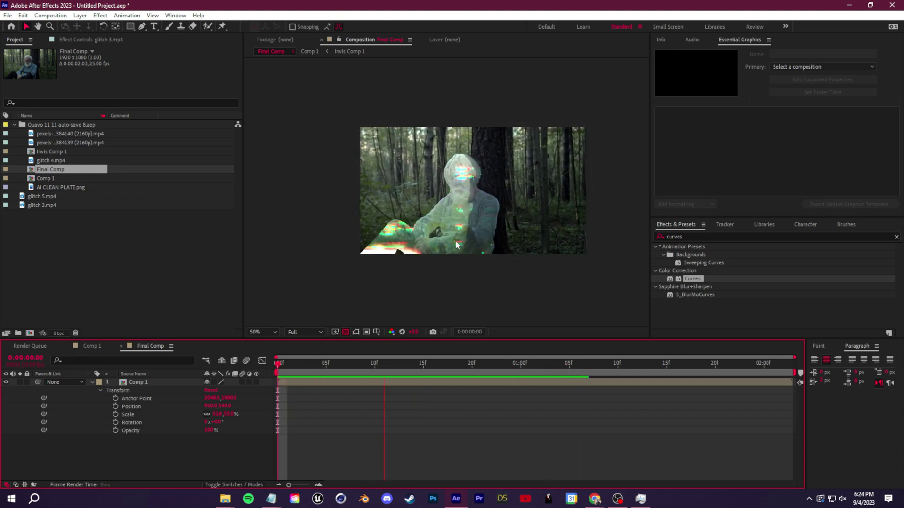
- Scrub to frame 15 and replay from the first frame to review the glassy figure
{"action": "scroll", "coordinate": [490, 269], "scroll_direction": "up", "scroll_amount": 2}
{"action": "left_click_drag", "start_coordinate": [415, 365], "coordinate": [420, 365]}
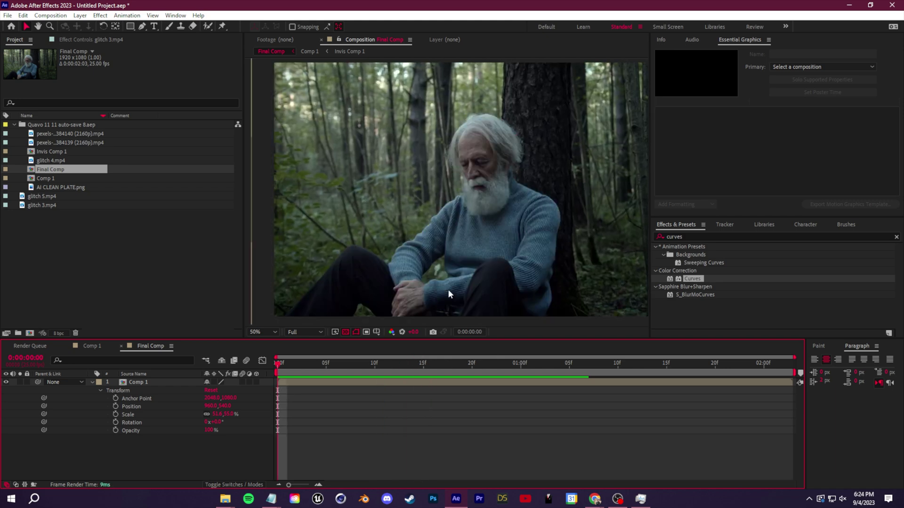
{"action": "scroll", "coordinate": [443, 282], "scroll_direction": "down", "scroll_amount": 2}
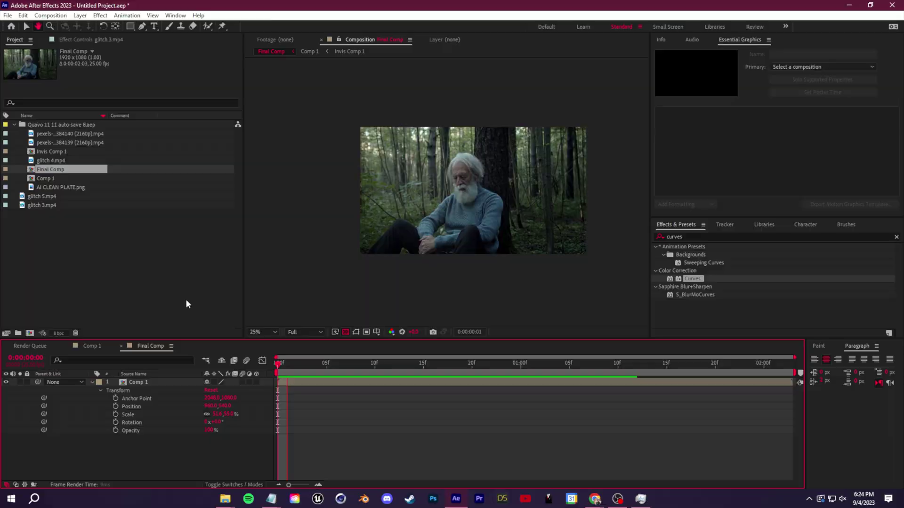
{"action": "key", "text": "space"}
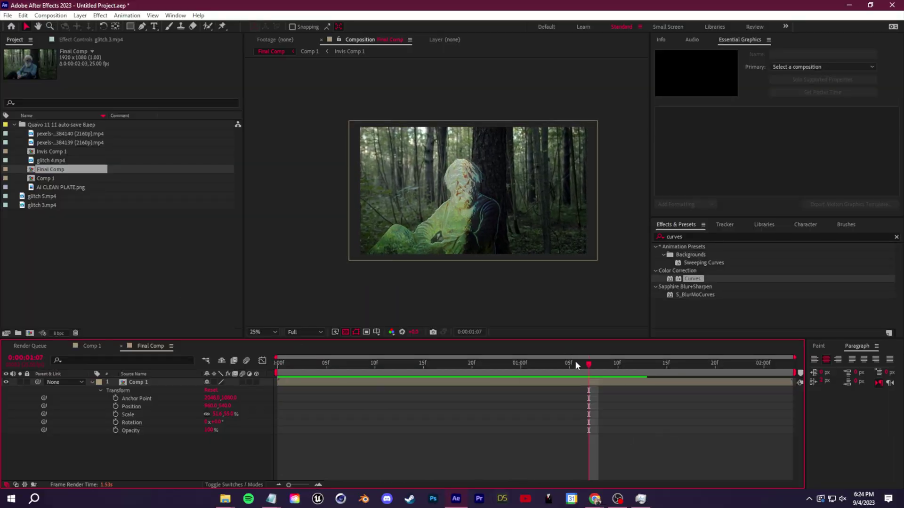
{"action": "key", "text": "space"}
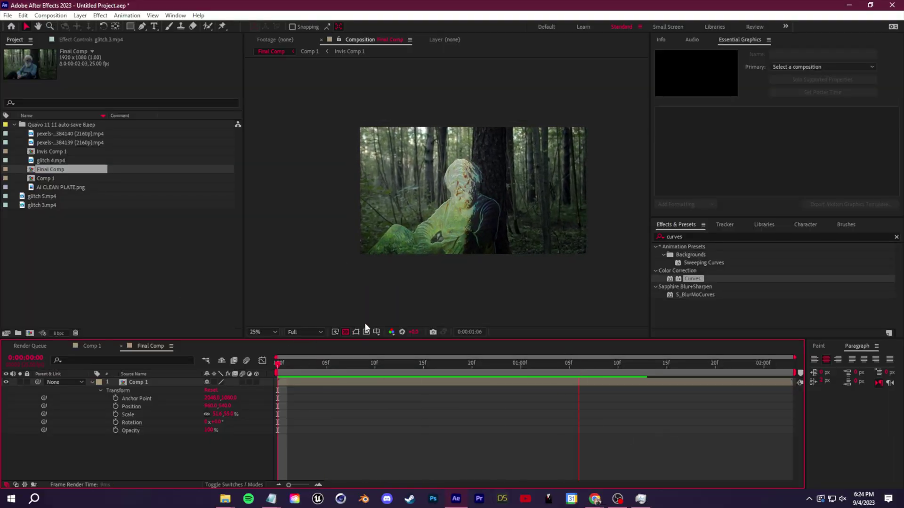
{"action": "key", "text": "space"}
{"action": "left_click_drag", "start_coordinate": [582, 364], "coordinate": [276, 365]}
{"action": "key", "text": "space"}
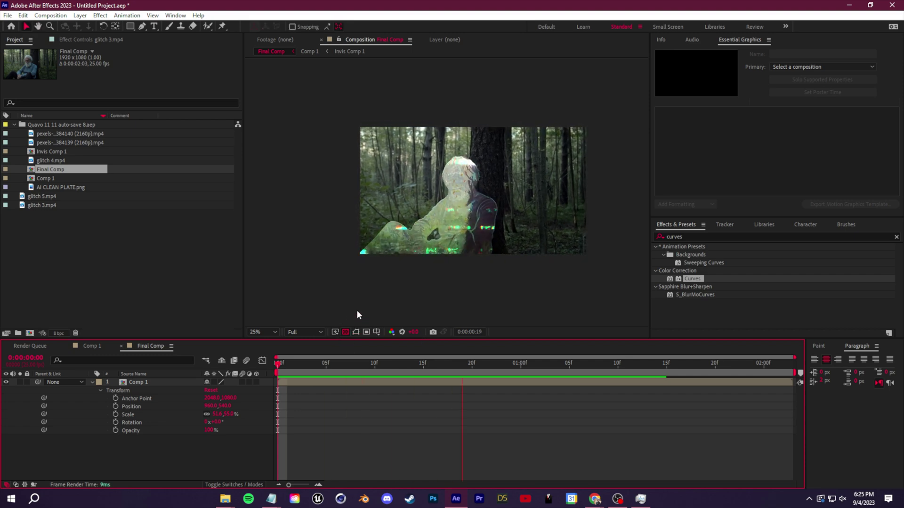
{"action": "key", "text": "space"}
{"action": "left_click_drag", "start_coordinate": [602, 370], "coordinate": [210, 366]}
{"action": "left_click_drag", "start_coordinate": [281, 372], "coordinate": [621, 364]}
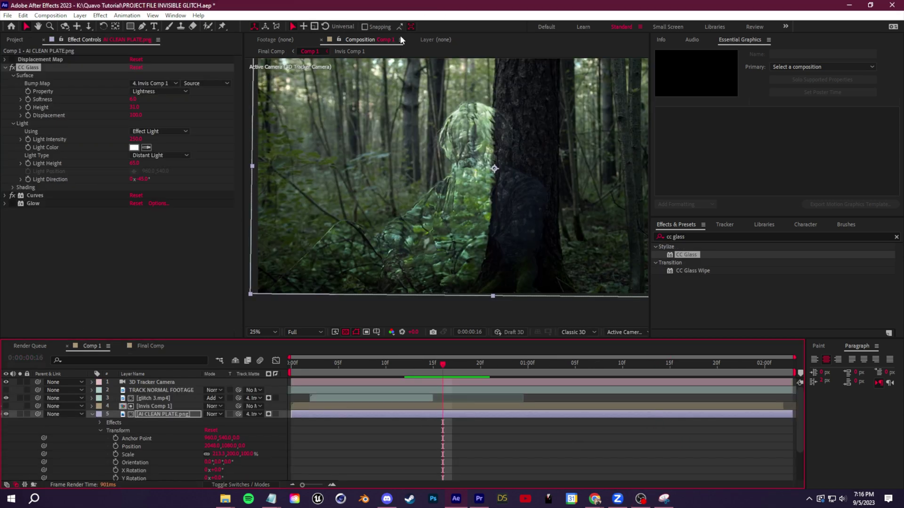
- Toggle CC Glass and Displacement Map off to compare the figure without them
{"action": "left_click", "coordinate": [12, 67]}
{"action": "left_click", "coordinate": [13, 59]}
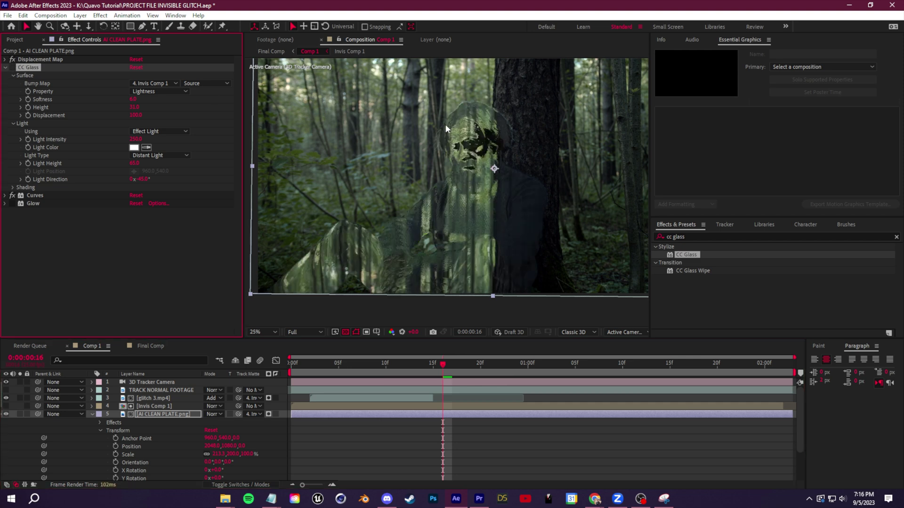
{"action": "left_click", "coordinate": [12, 60]}
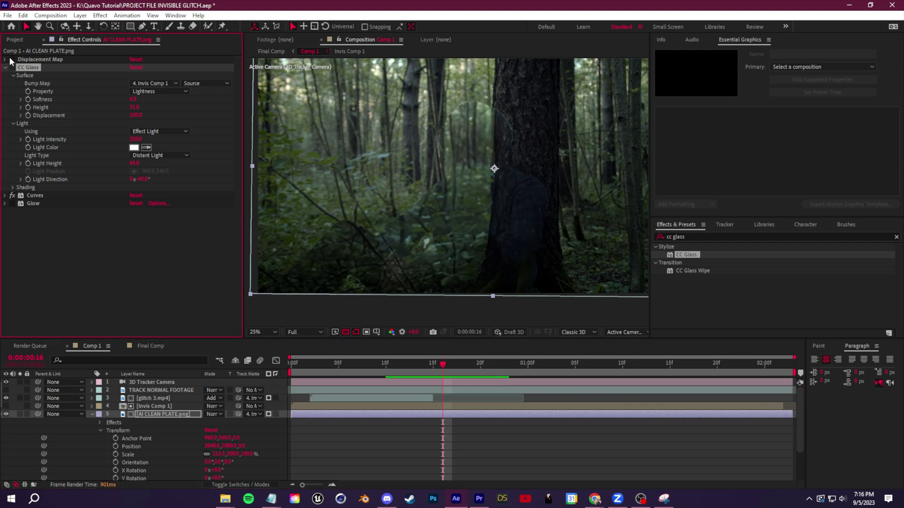